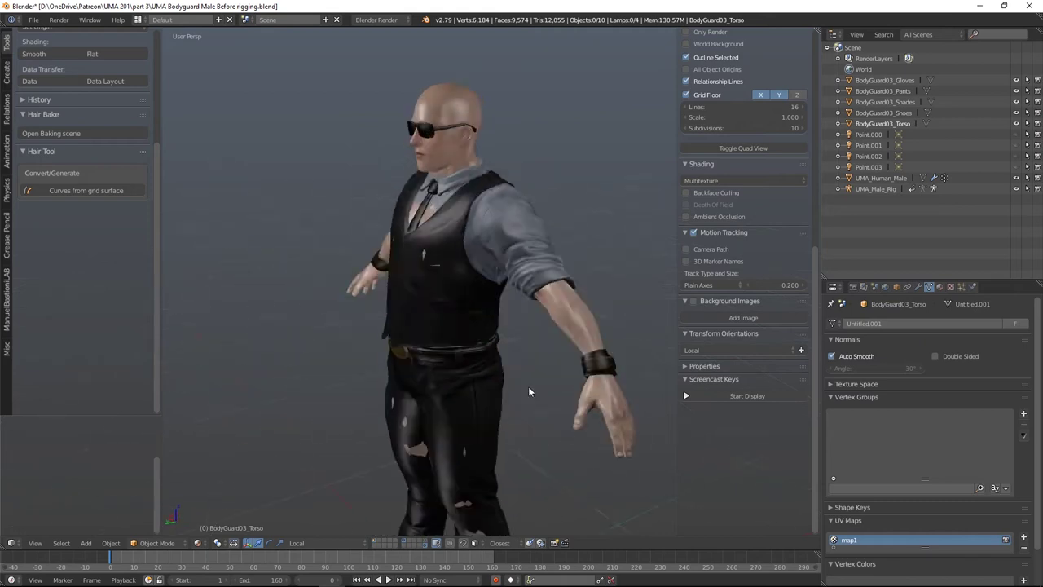
Step: Examine the clothed bodyguard character from several angles and distances
middle_click_drag(376, 381, 527, 383)
scroll(529, 396, "down", 4)
scroll(527, 371, "up", 2)
scroll(577, 380, "up", 1)
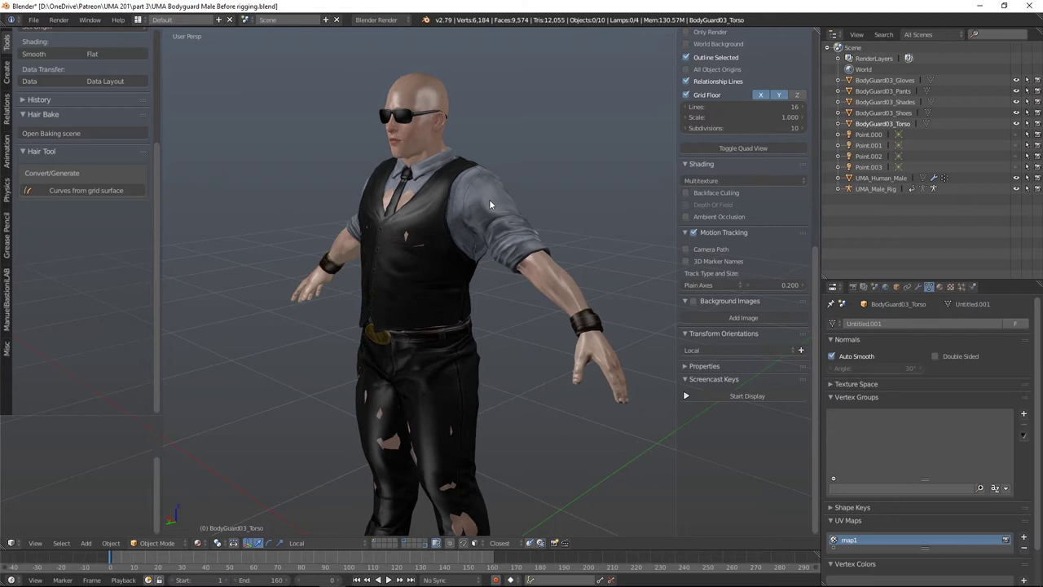
middle_click_drag(547, 362, 572, 410)
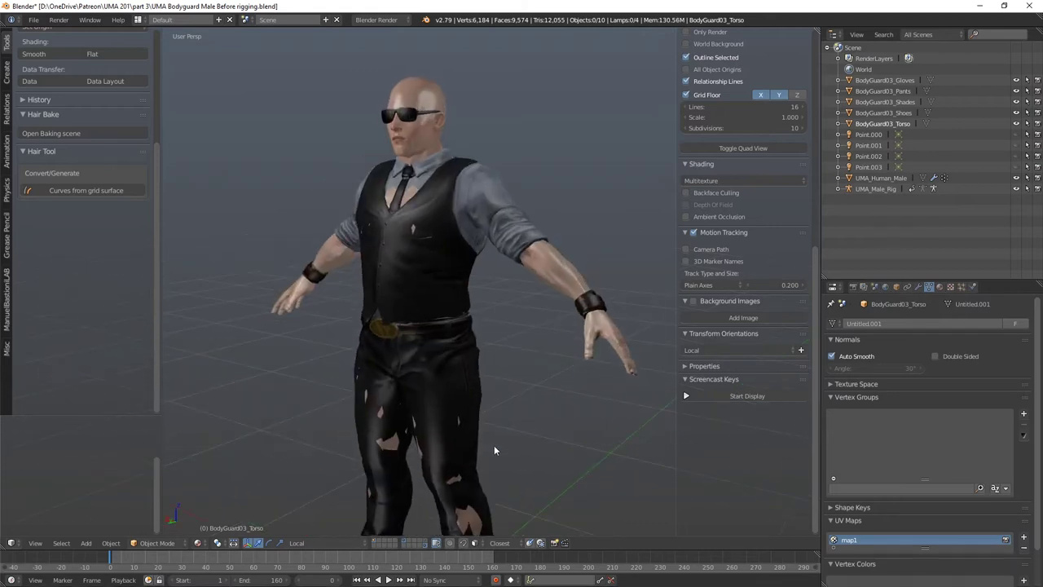
middle_click_drag(522, 380, 534, 345)
middle_click_drag(554, 252, 563, 313)
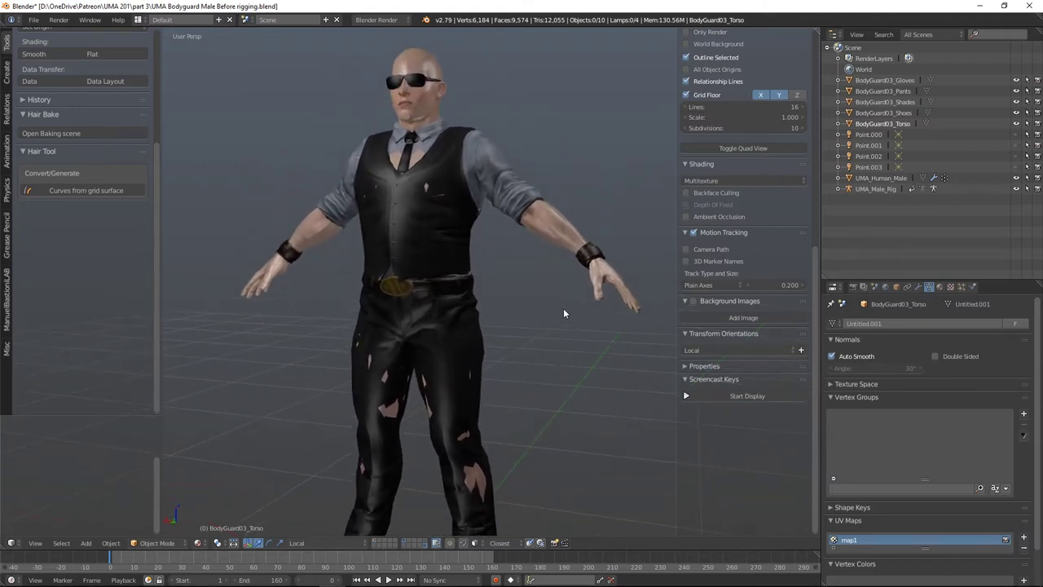
Step: Hide the BodyGuard03 gloves, shades, shoes, torso and pants, leaving only the bare UMA human male body displayed
left_click(1016, 80)
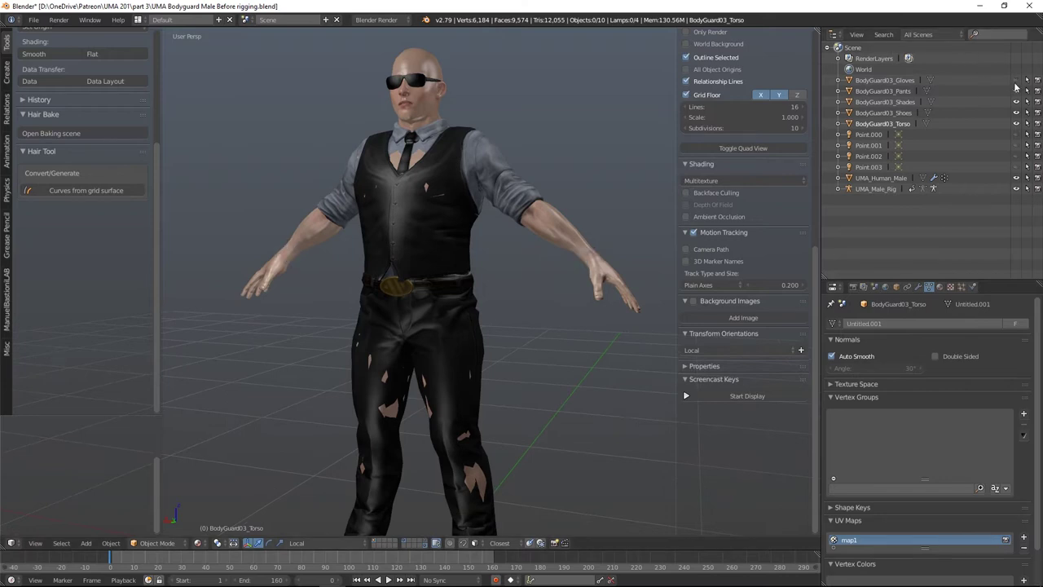
left_click(1016, 102)
left_click(1016, 112)
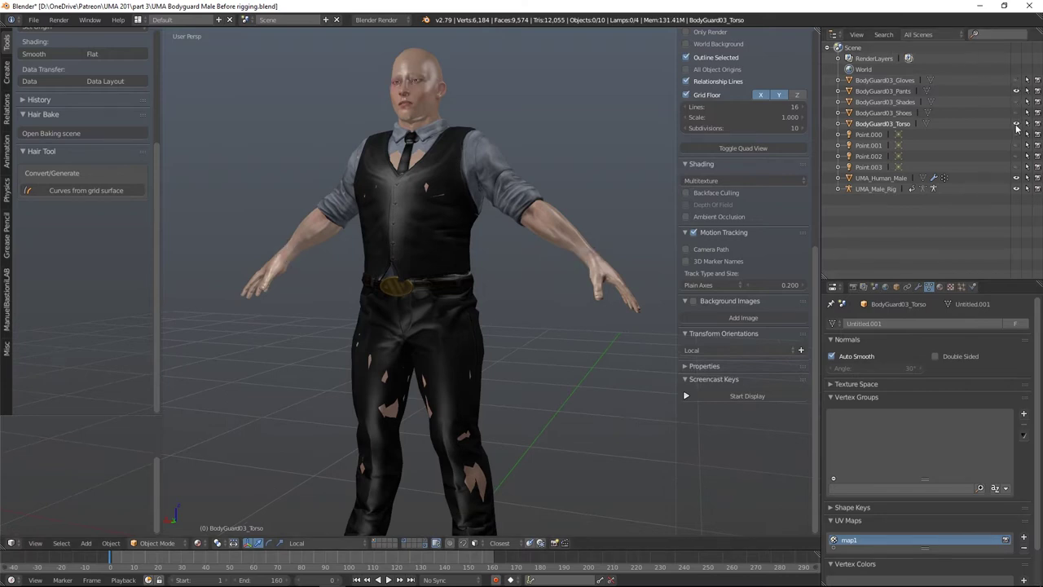
left_click(1016, 123)
middle_click_drag(542, 373, 541, 287)
scroll(578, 356, "down", 4)
scroll(526, 322, "up", 3)
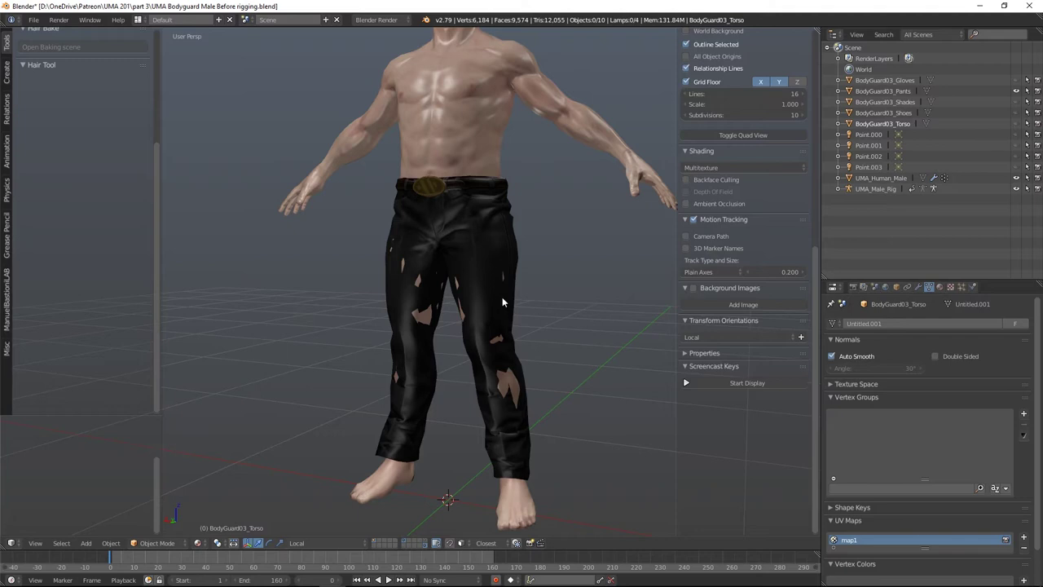
left_click(1016, 91)
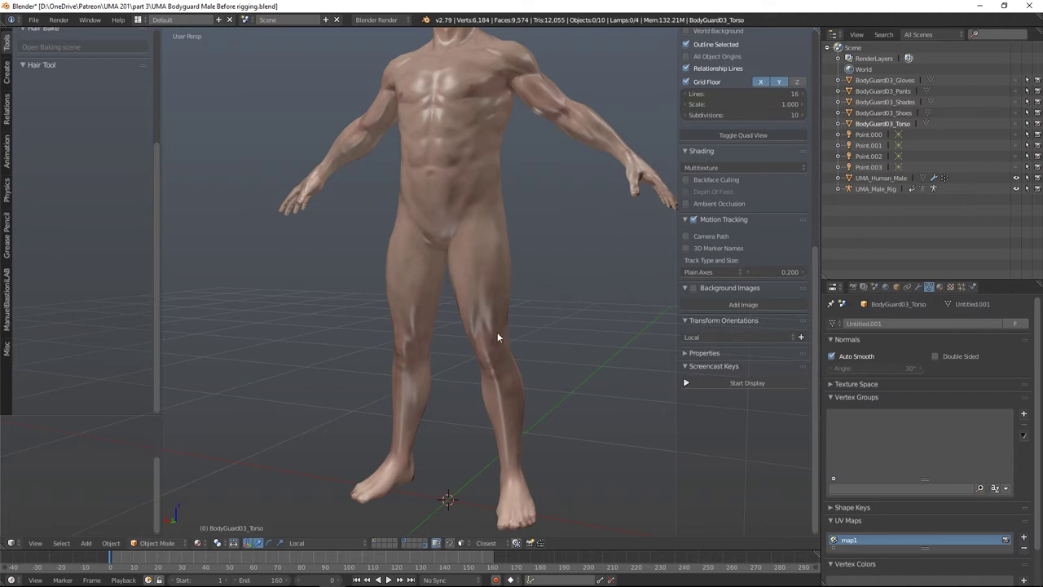
Step: Enlarge the timeline area and show one additional scene layer alongside the current one
left_click_drag(550, 552, 549, 516)
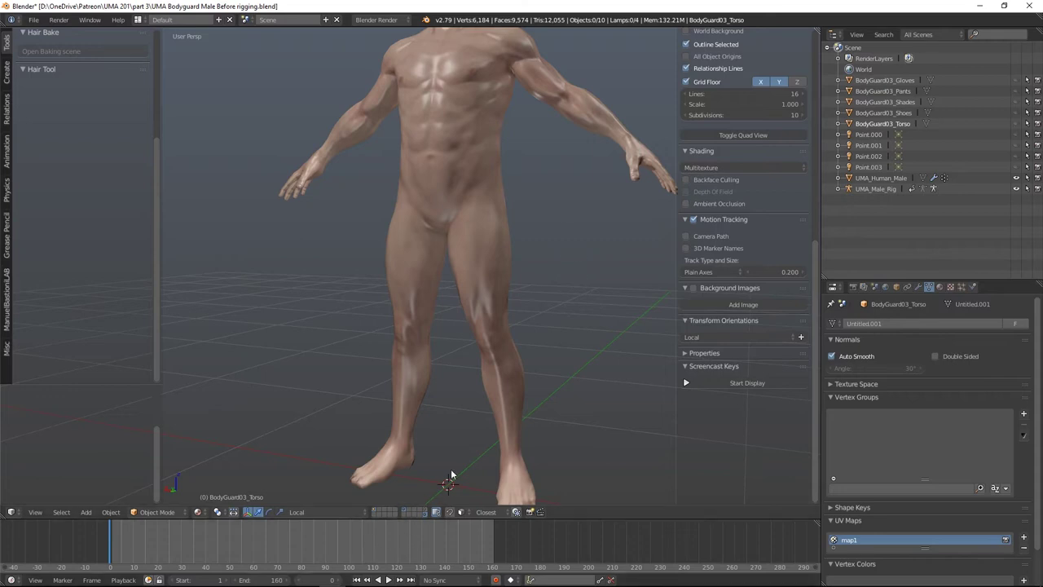
left_click(425, 512, "shift")
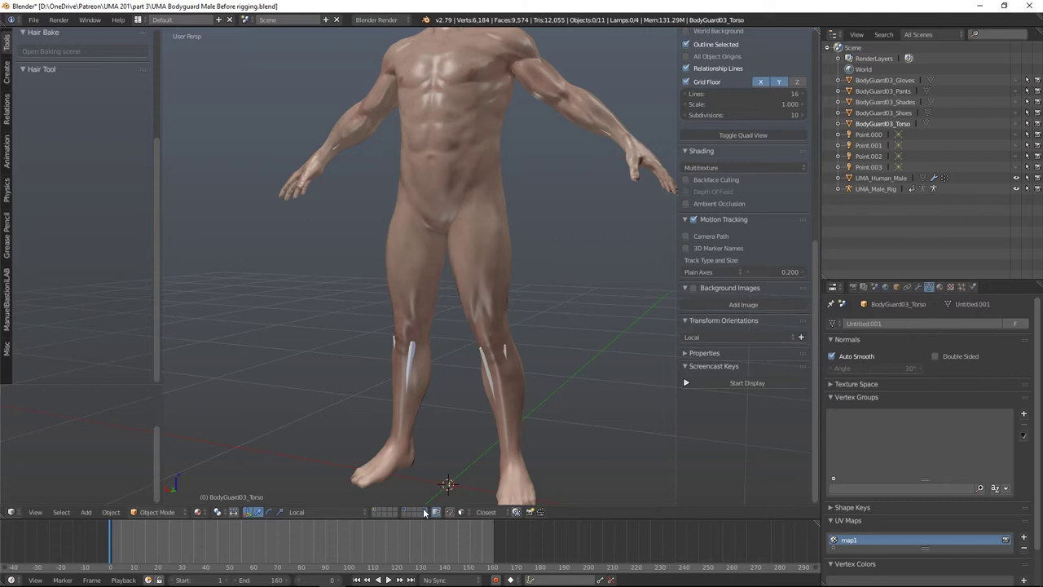
middle_click_drag(535, 317, 533, 354)
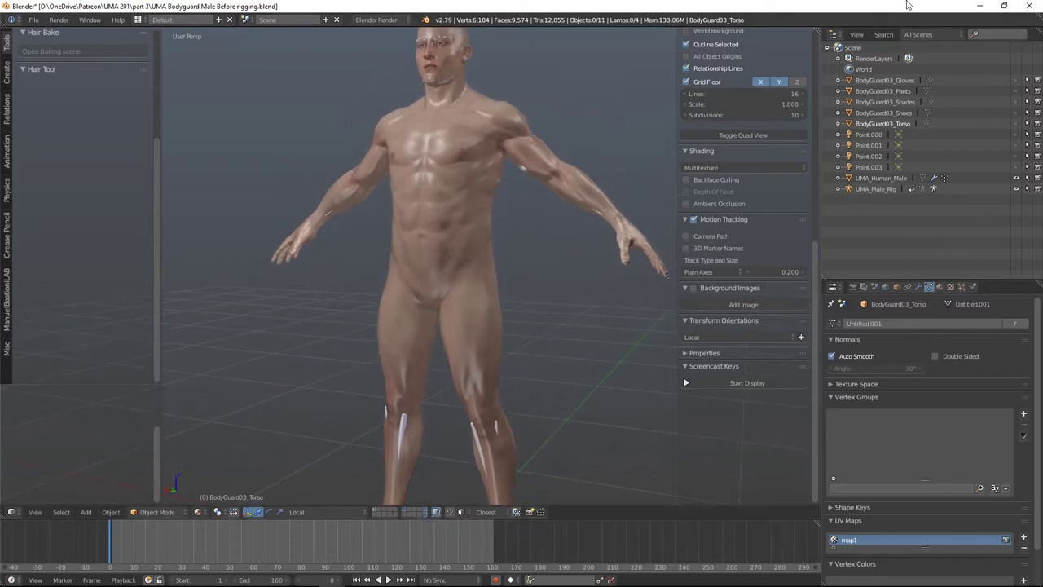
Step: Select the UMA_Male_Rig armature and enable X-Ray display for its bones
left_click(888, 189)
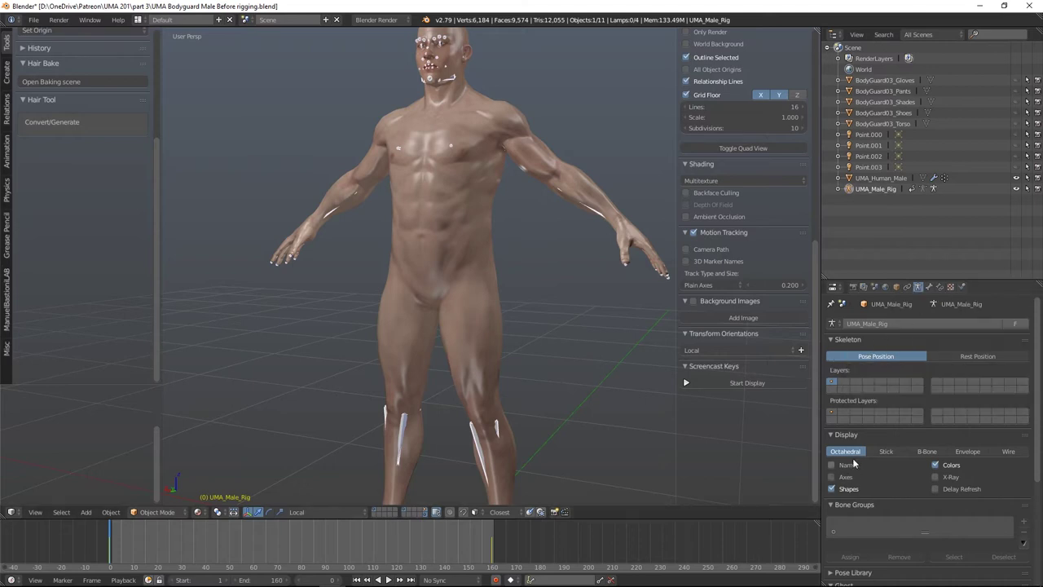
left_click(935, 477)
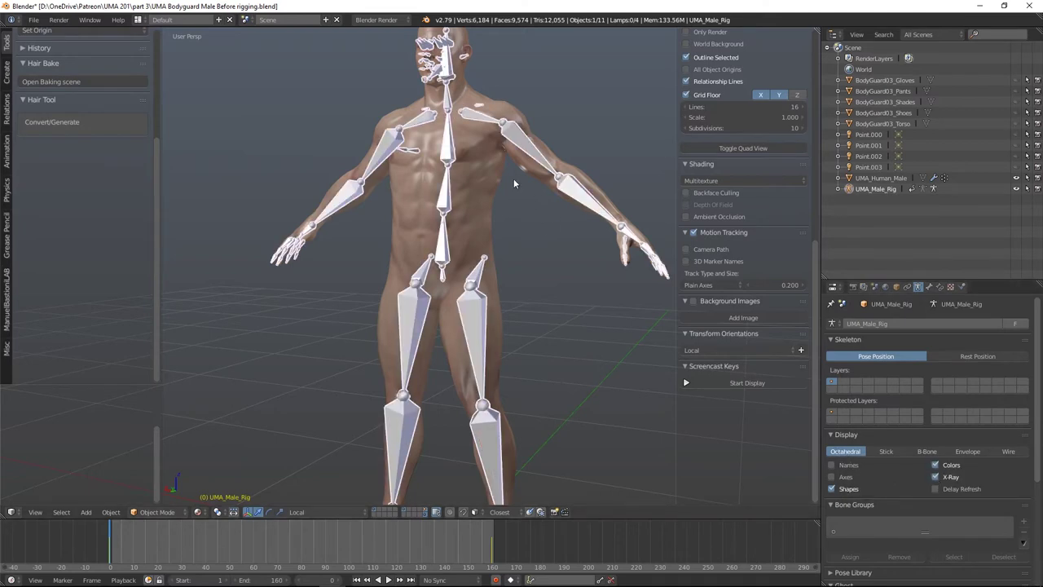
Step: Try the Stick, B-Bone, Envelope and Wire bone display styles on the rig, ending on Octahedral
left_click(886, 451)
left_click(928, 451)
left_click(969, 451)
left_click(1005, 452)
left_click(925, 453)
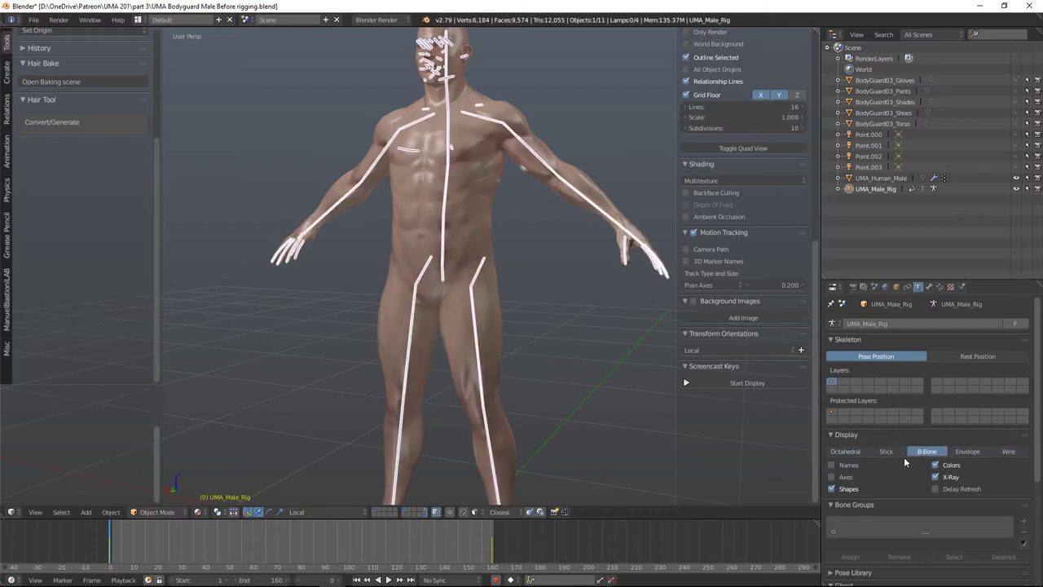
left_click(851, 453)
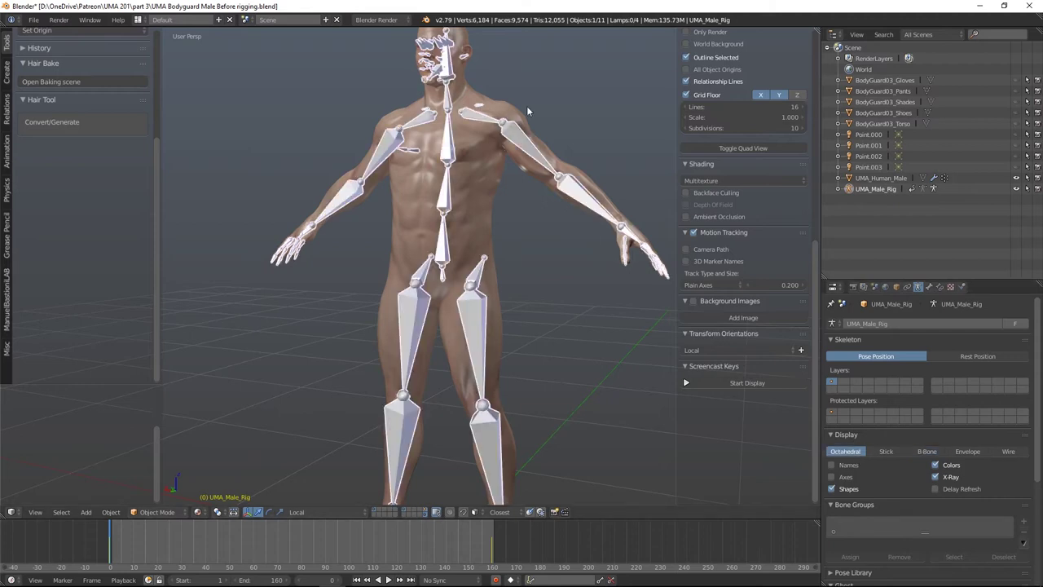
Step: Select the UMA_Male_Rig armature in the viewport and switch it to Pose Mode
middle_click_drag(521, 375, 459, 203)
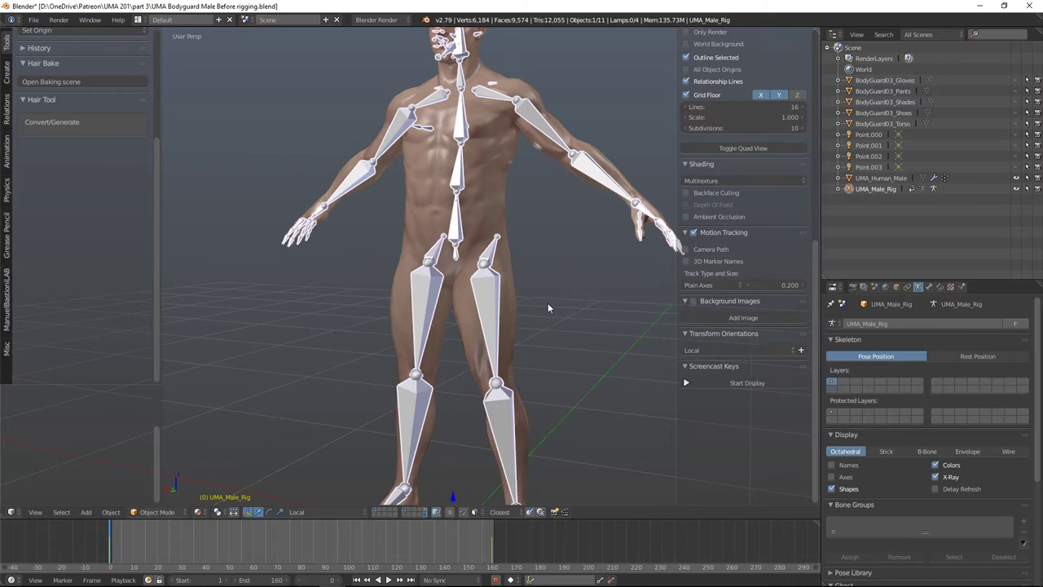
right_click(472, 194)
right_click(483, 295)
right_click(479, 200)
right_click(484, 287)
right_click(484, 288)
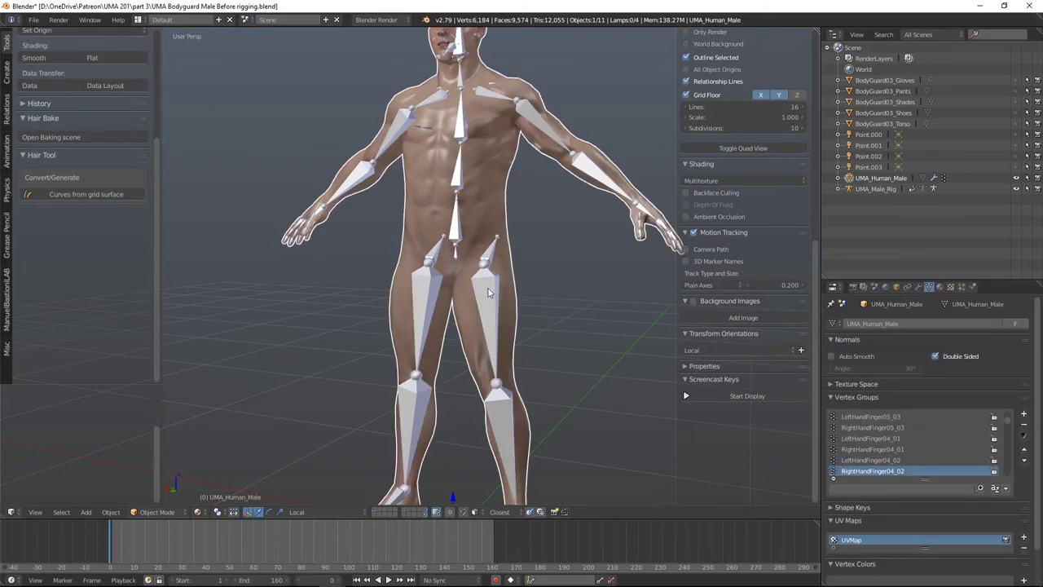
right_click(489, 290)
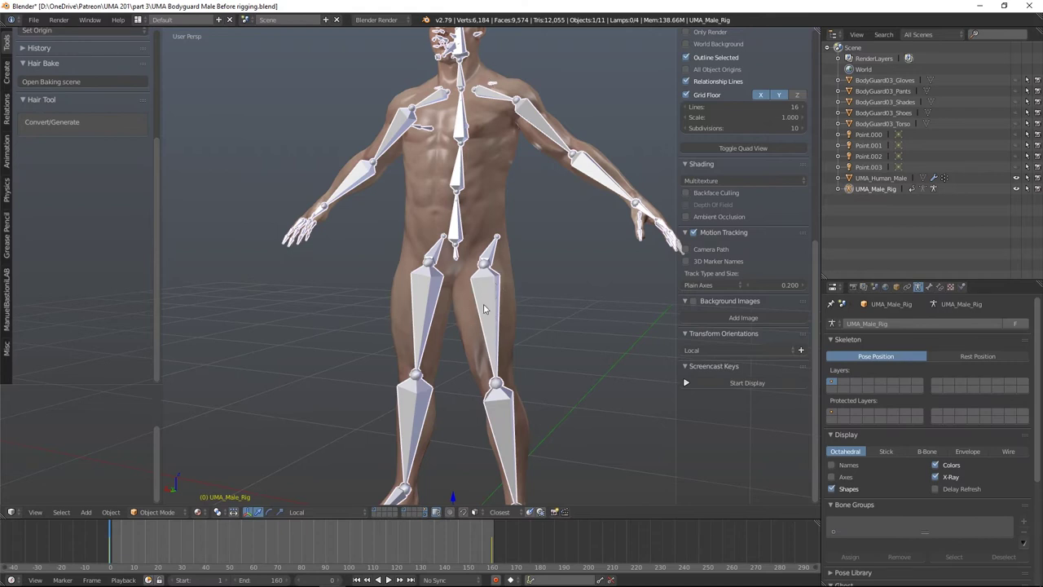
left_click(157, 512)
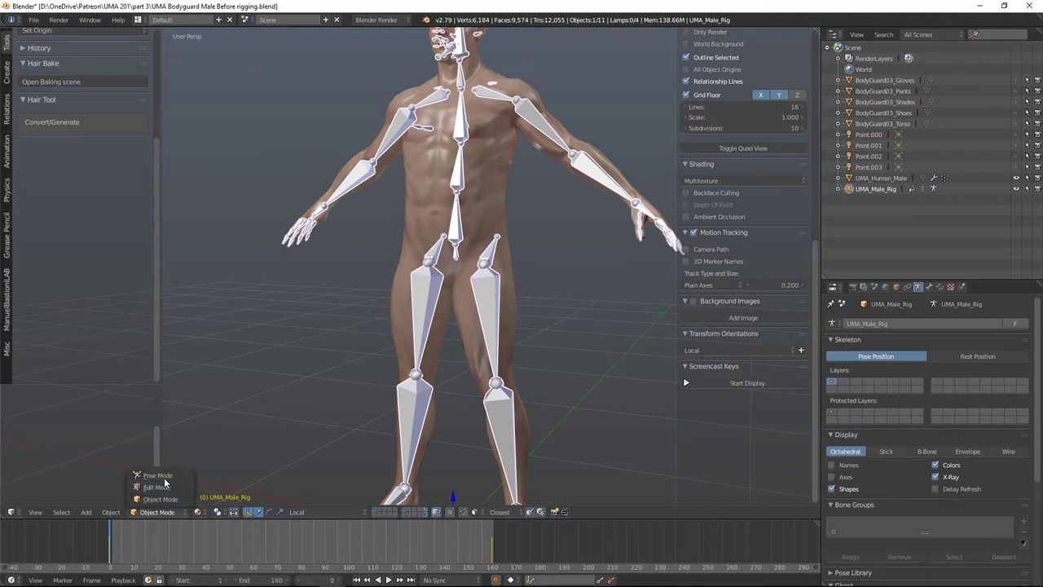
left_click(160, 476)
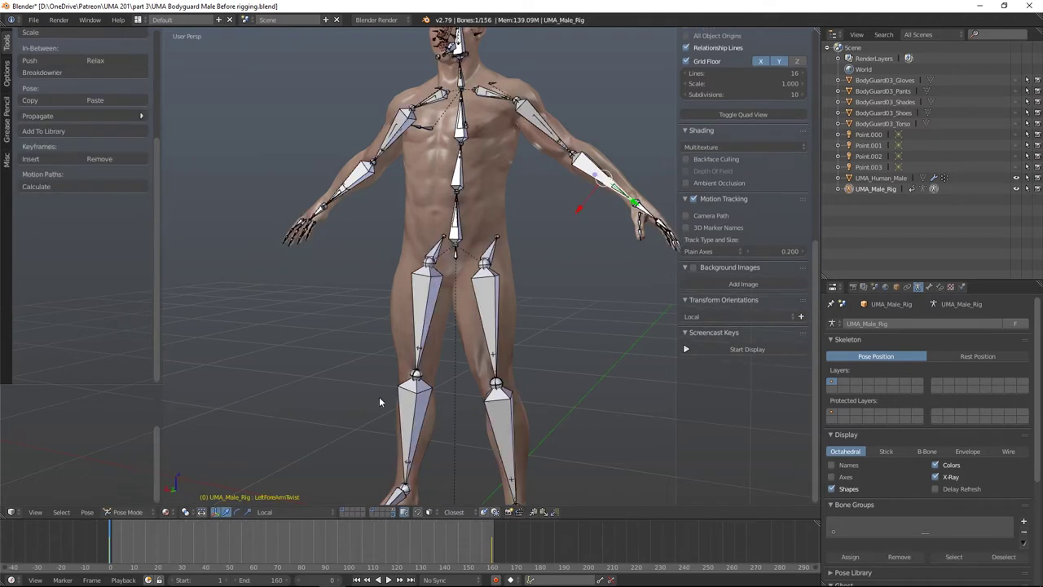
Step: Select the LeftUpLeg bone of the rig
right_click(486, 294)
right_click(499, 306)
right_click(490, 289)
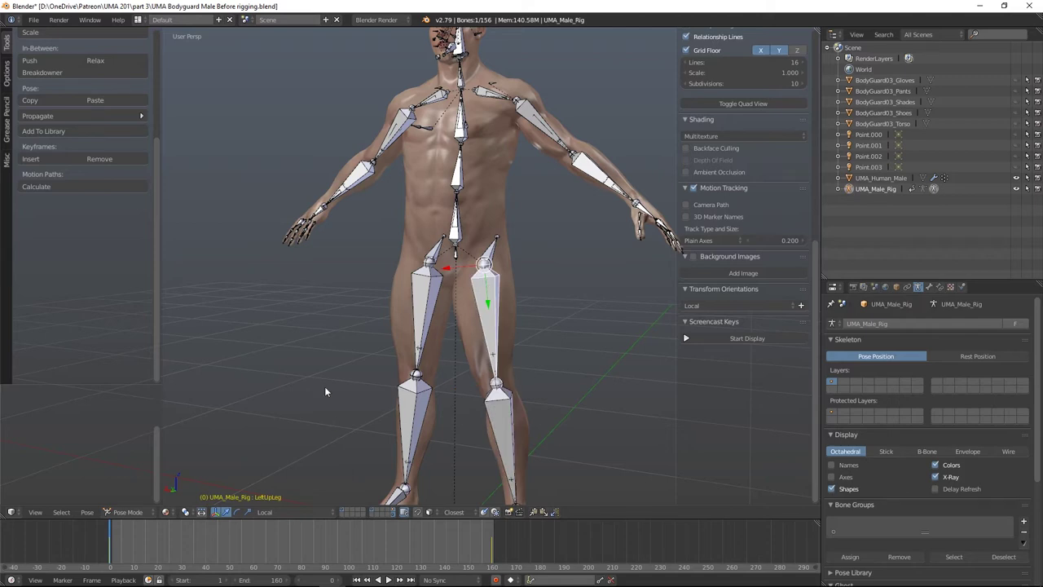
Step: Preview the facial animation forward and in reverse with bone X-Ray temporarily off, ending at frame 0 with X-Ray on
middle_click_drag(317, 380, 322, 410)
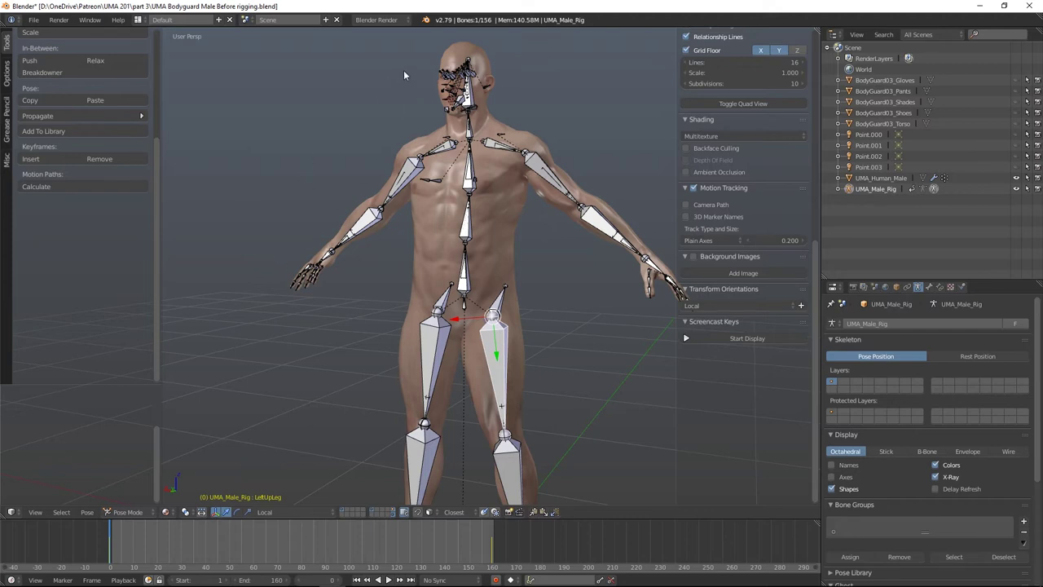
left_click(935, 476)
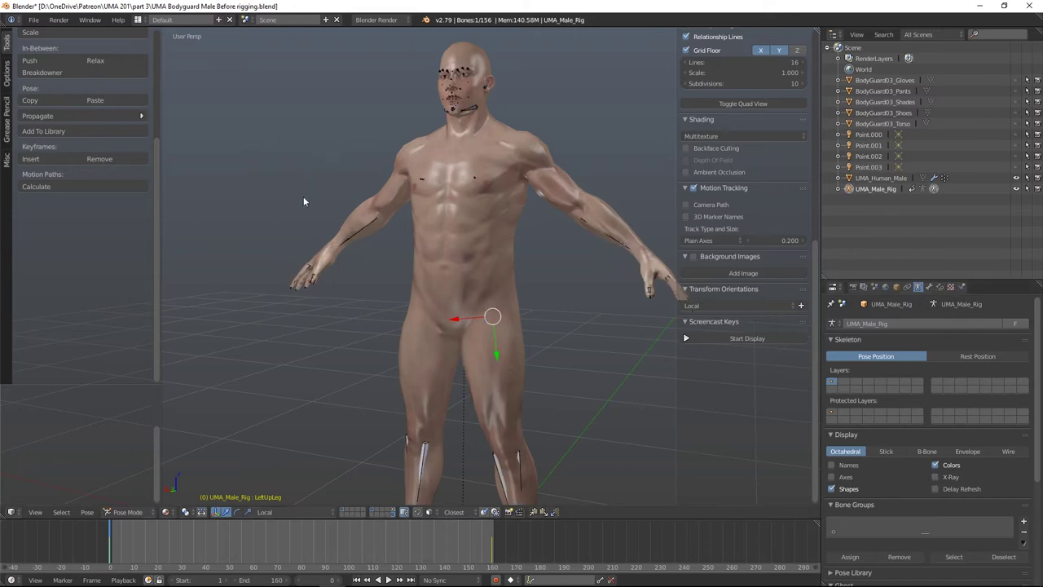
left_click(389, 580)
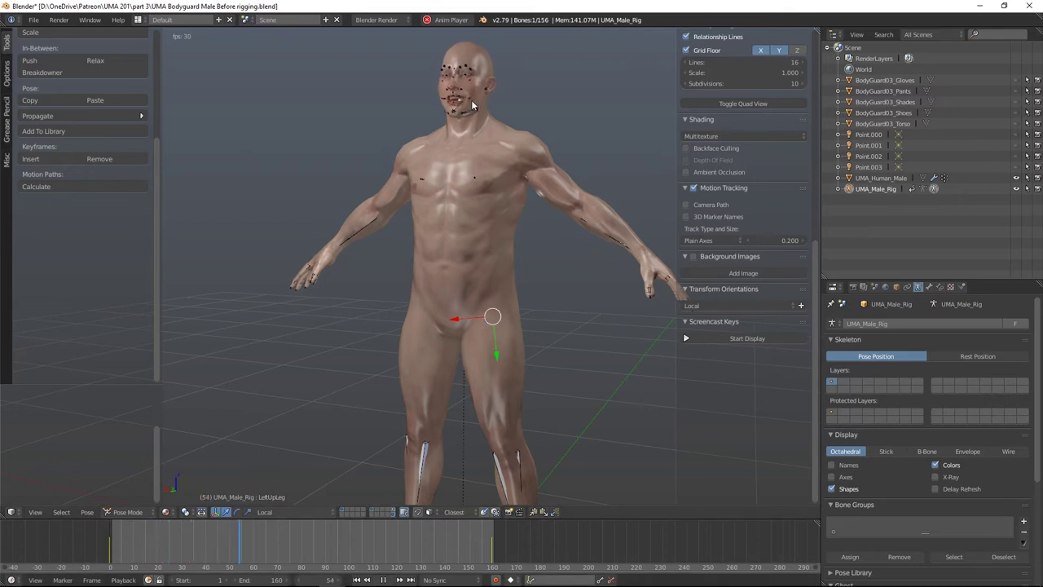
key("alt+a")
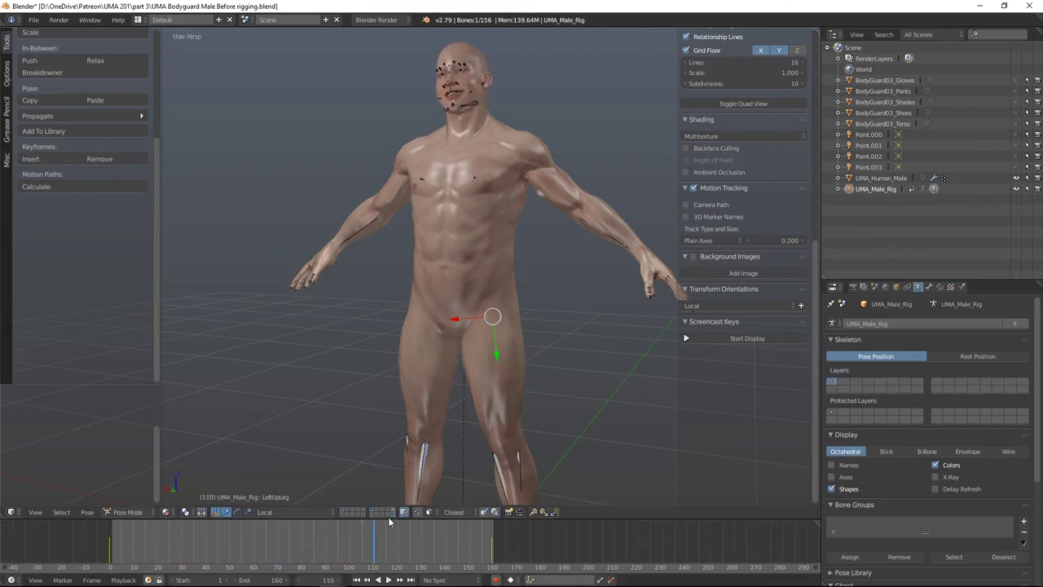
left_click(379, 580)
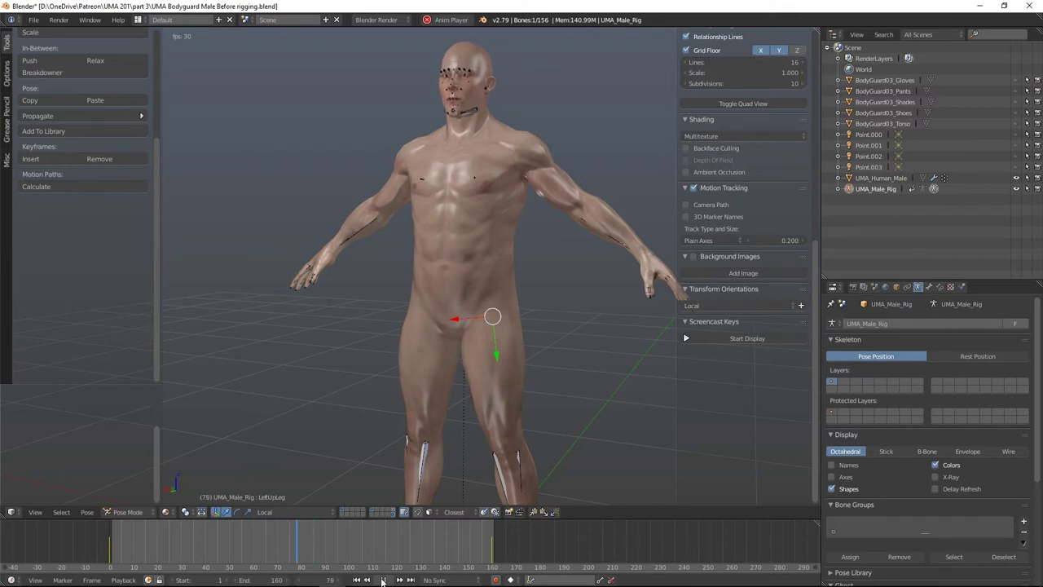
left_click(382, 580)
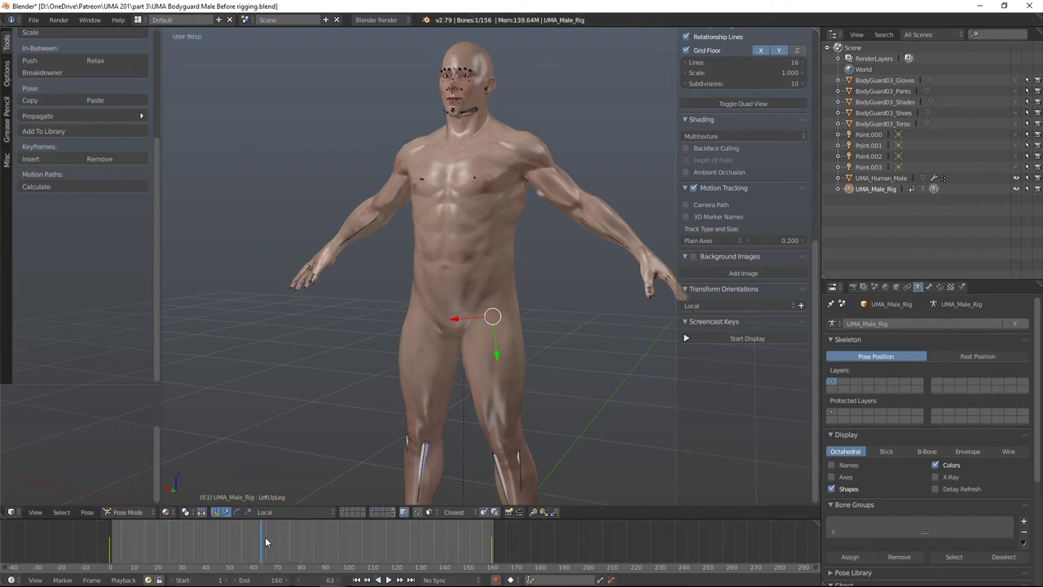
mouse_move(115, 553)
left_mouse_down()
mouse_move(210, 554)
mouse_move(102, 550)
mouse_move(215, 550)
mouse_move(107, 551)
left_mouse_up()
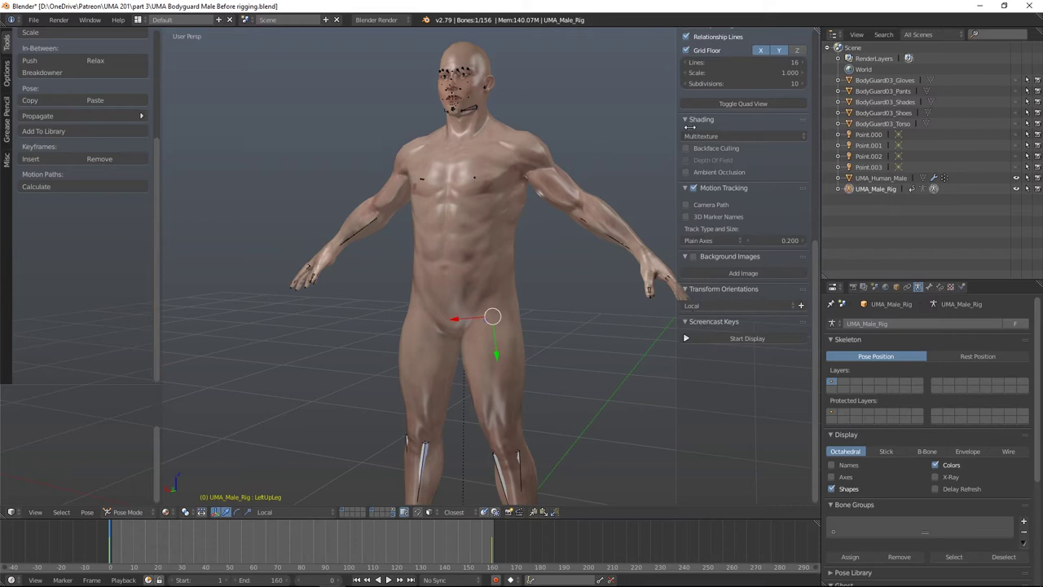
left_click(935, 477)
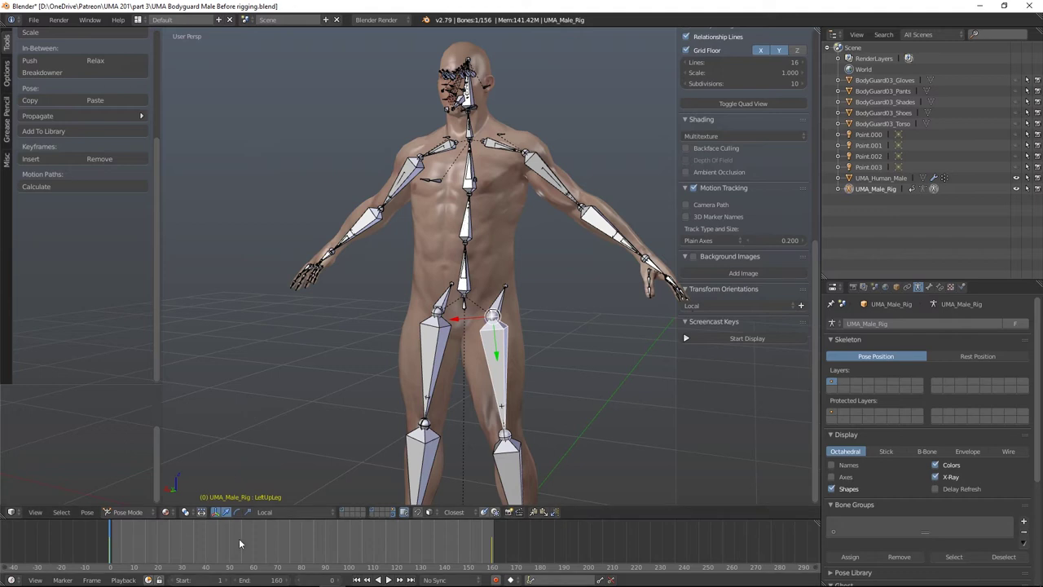
Step: Set the active keying set to Rotation and enable automatic keyframe insertion
left_click(534, 579)
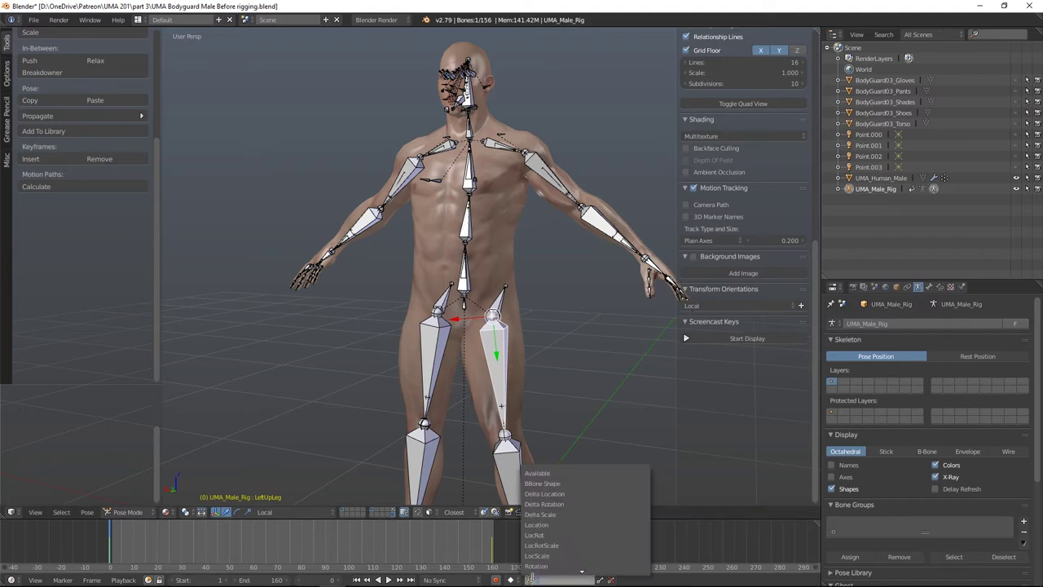
left_click(555, 567)
left_click(537, 580)
left_click(554, 555)
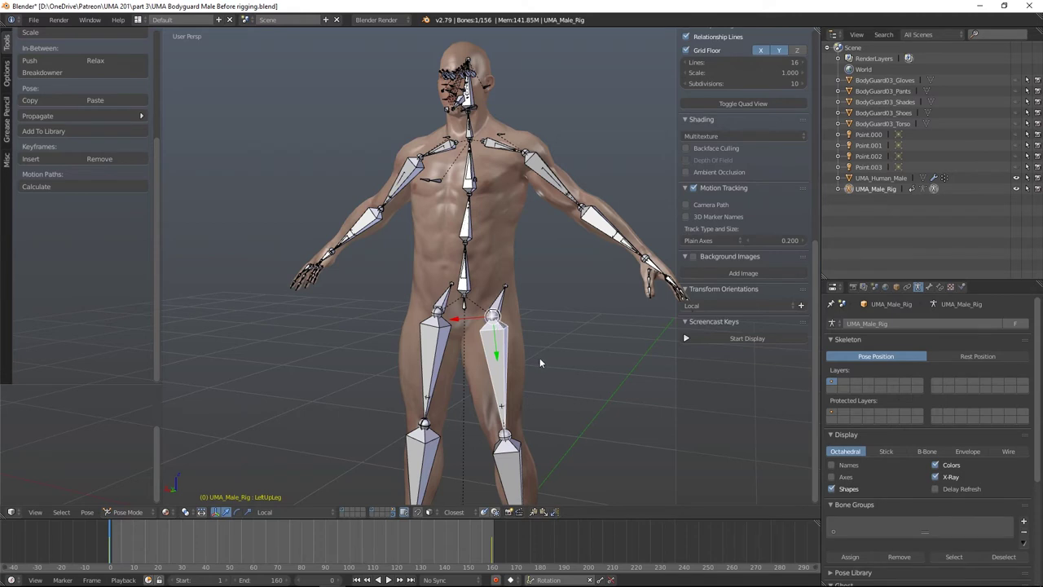
left_click(495, 579)
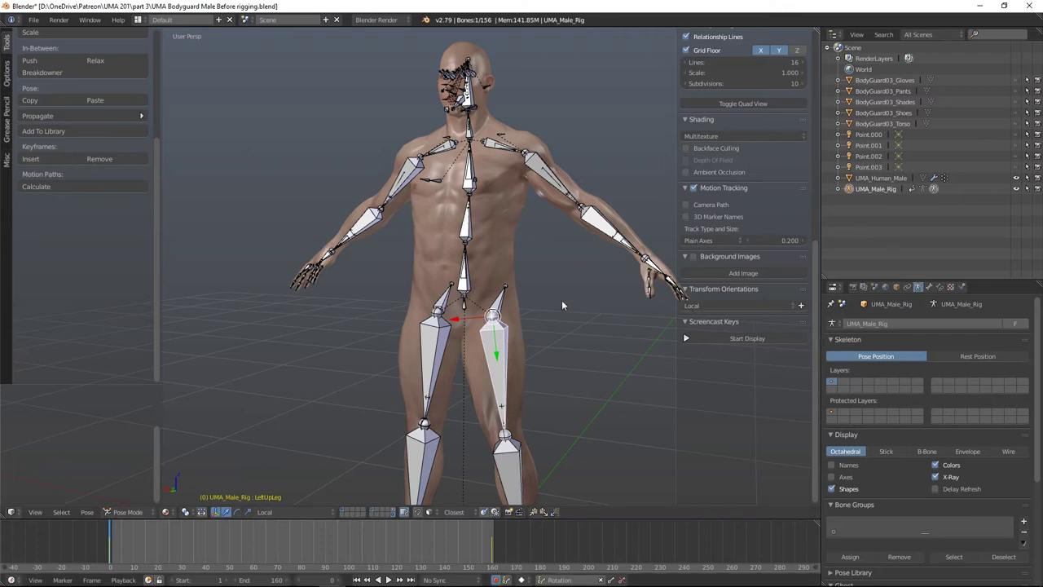
Step: At frame 10, rotate the LeftUpLeg bone to raise the straight left leg forward
key("alt+a")
left_click_drag(126, 544, 136, 545)
key("alt+a")
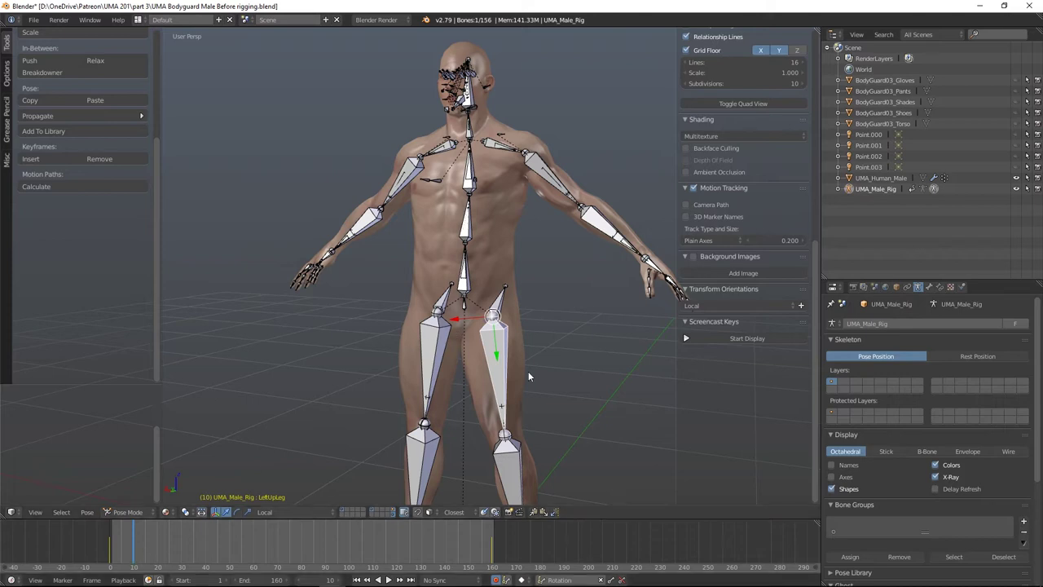
left_click(236, 512)
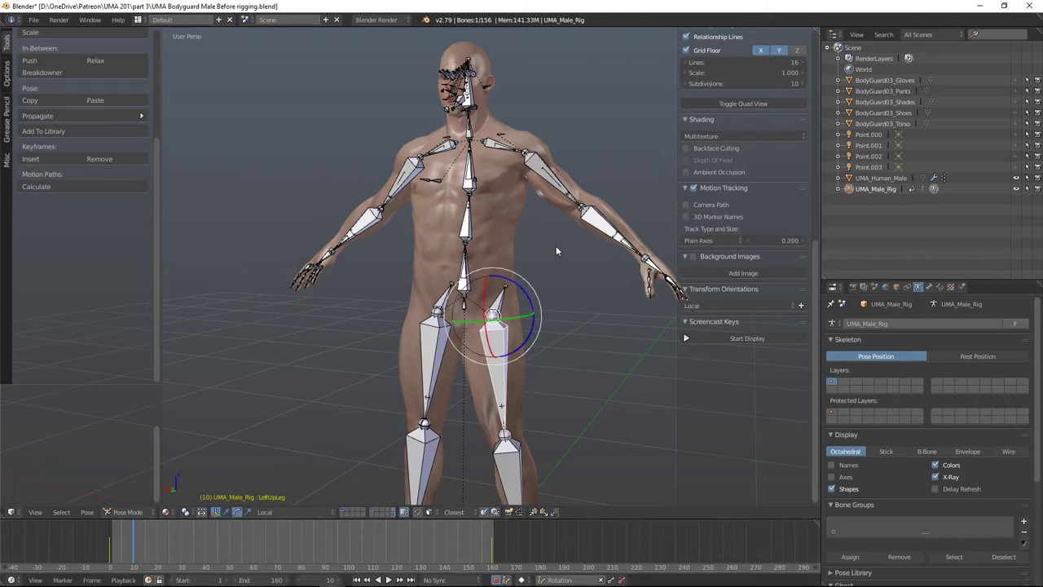
left_click_drag(483, 316, 527, 239)
middle_click_drag(549, 373, 485, 374)
Step: Preview the leg-raise motion by playing and scrubbing the first frames, ending at frame 10
left_click(388, 579)
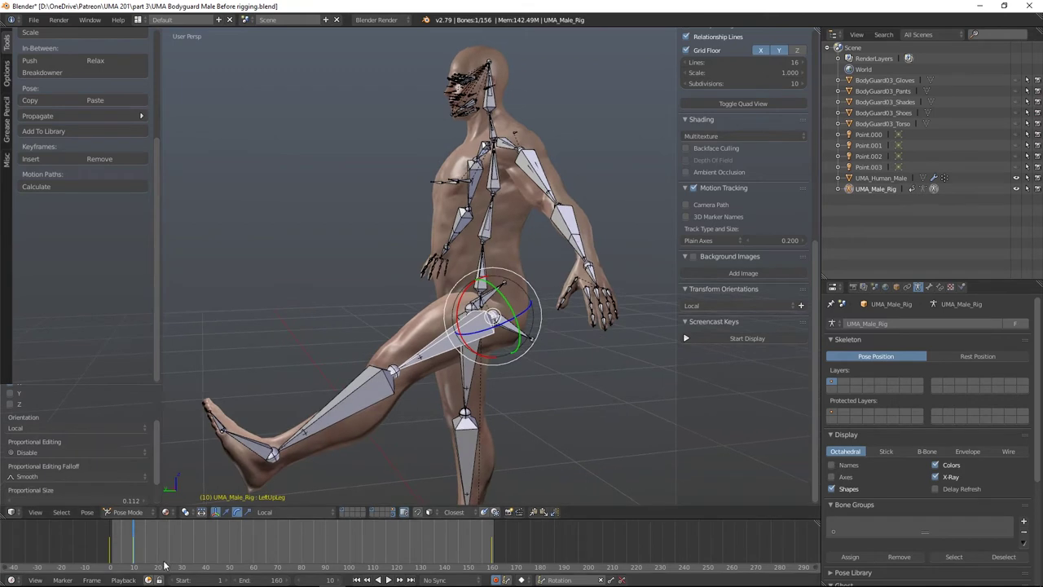
left_click(128, 538)
mouse_move(127, 538)
left_mouse_down()
mouse_move(117, 542)
mouse_move(135, 546)
mouse_move(116, 550)
mouse_move(133, 554)
mouse_move(112, 554)
mouse_move(134, 554)
left_mouse_up()
Step: Rotate the LeftLeg bone at frame 10 to bend the knee so the shin points down toward the ground
right_click(375, 386)
middle_click_drag(596, 415, 612, 363)
left_click_drag(390, 262, 378, 314)
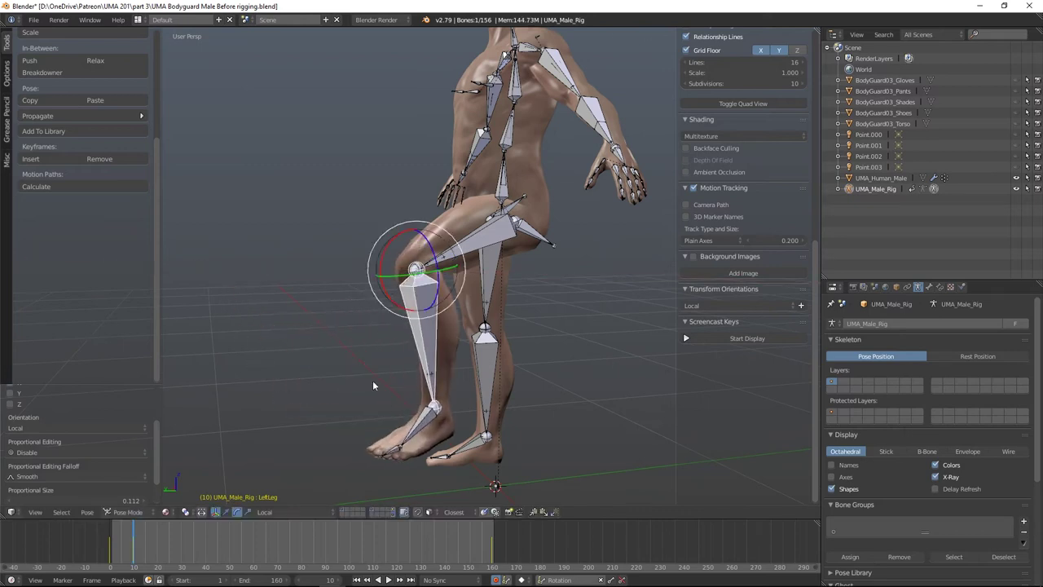
Step: Rotate the LeftFoot bone at frame 10, and turn off automatic keyframe insertion after returning to frame 0
left_click(431, 417)
left_click_drag(413, 396, 387, 430)
left_click_drag(140, 527, 106, 563)
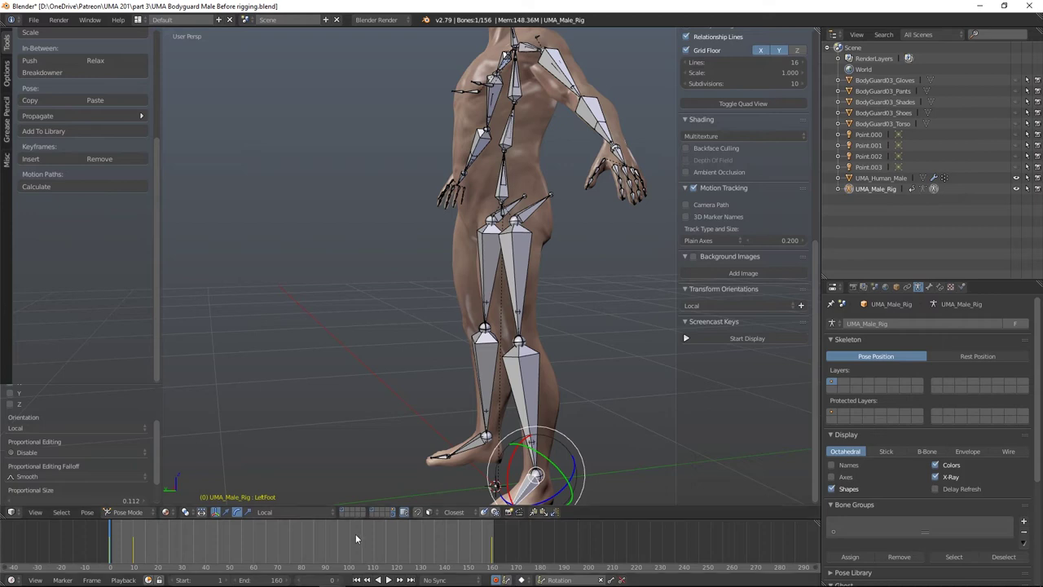
left_click(497, 580)
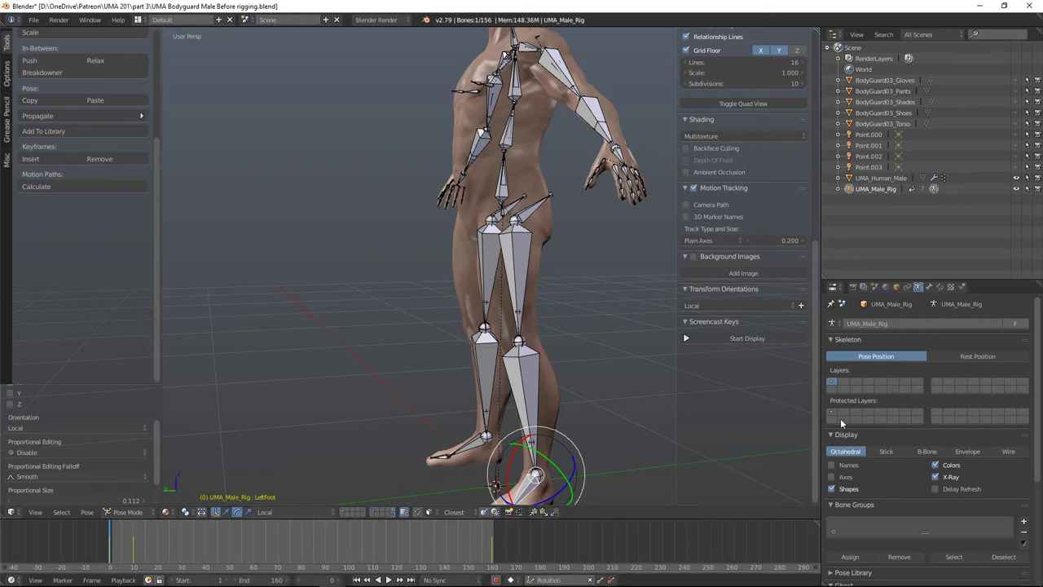
left_click(392, 512)
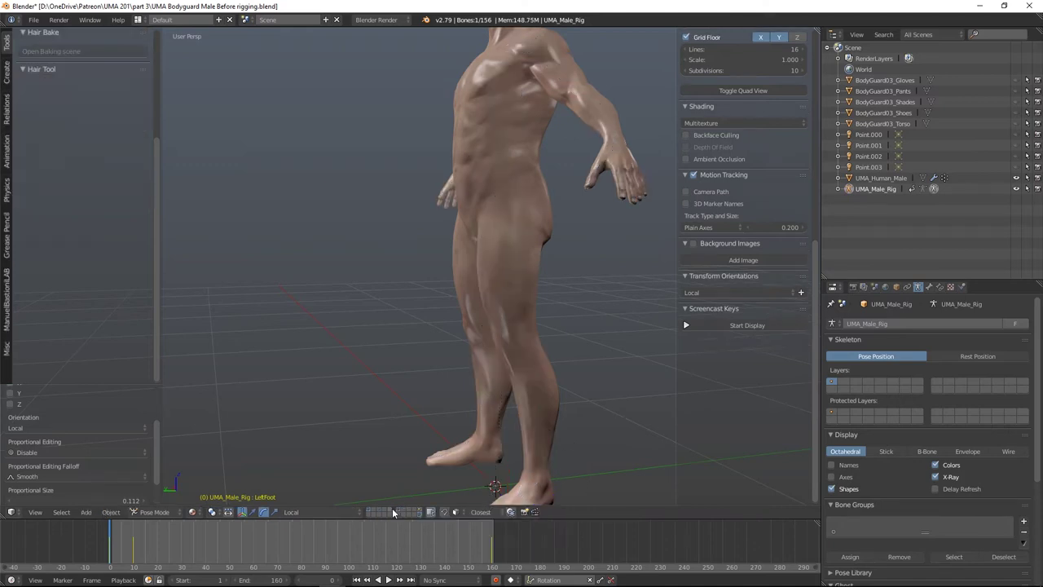
left_click(159, 511)
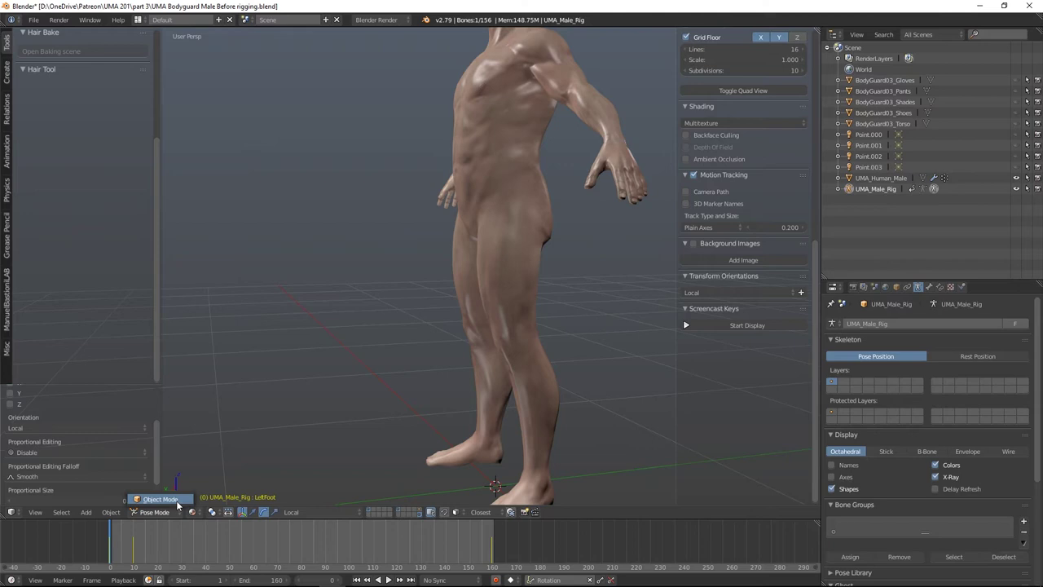
left_click(165, 512)
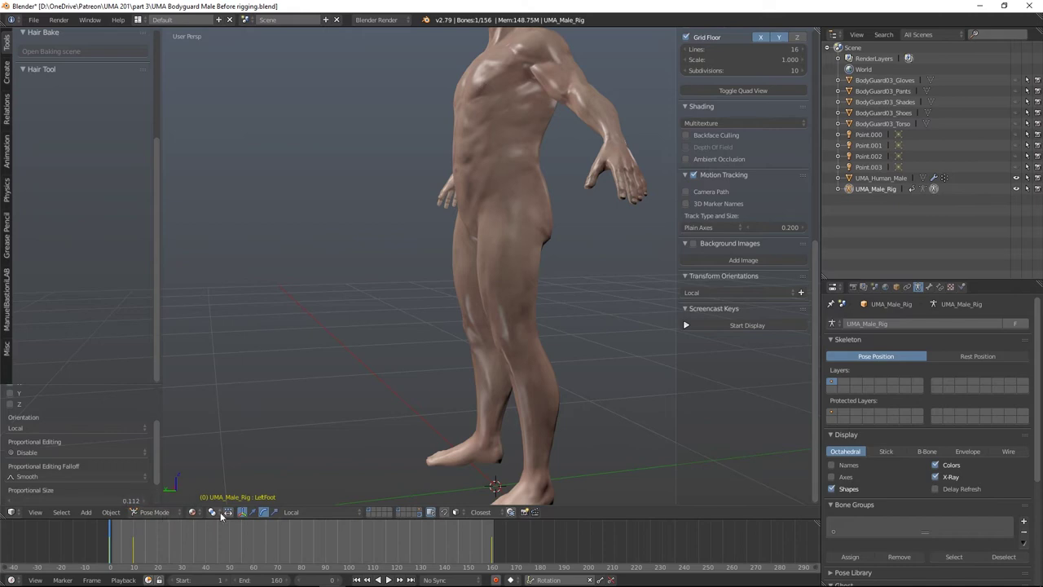
left_click(421, 512)
Step: Switch UMA_Male_Rig from Pose Mode to Object Mode
left_click(149, 514)
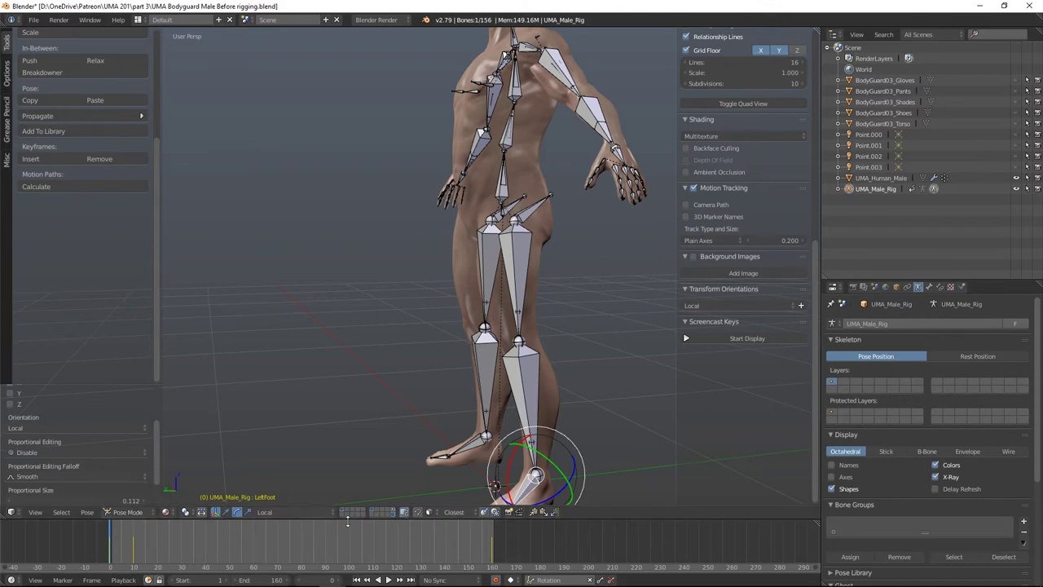
left_click(145, 514)
left_click(142, 502)
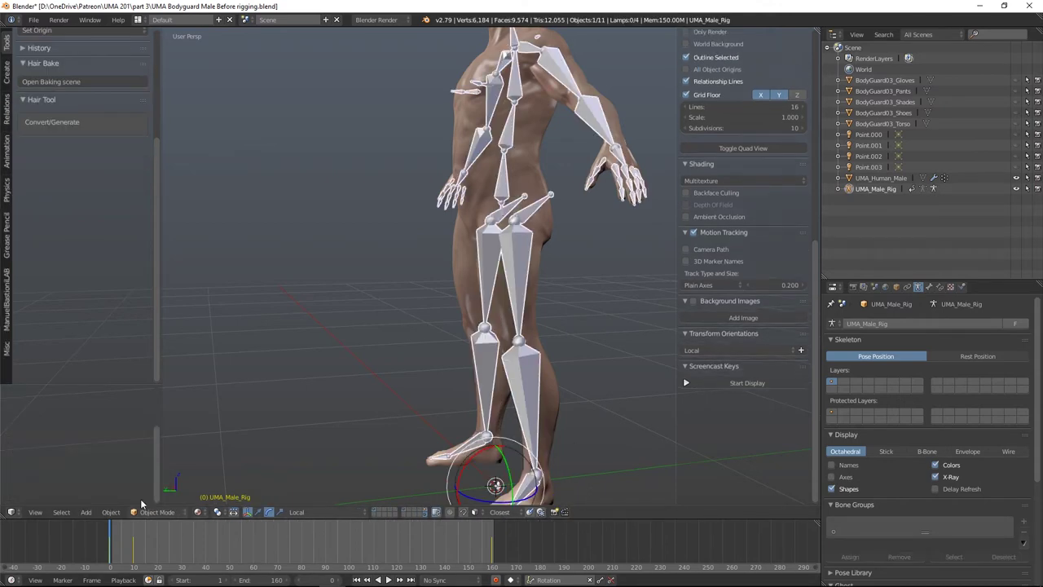
Step: Hide the layer holding the armature and make the BodyGuard03_Pants mesh visible on the body
left_click(424, 512)
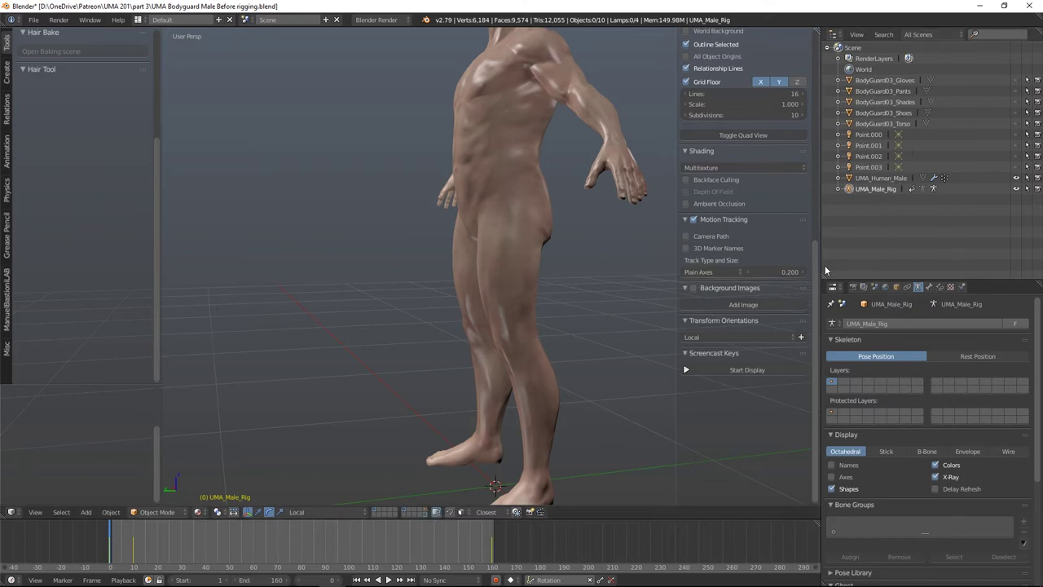
middle_click_drag(624, 237, 598, 299)
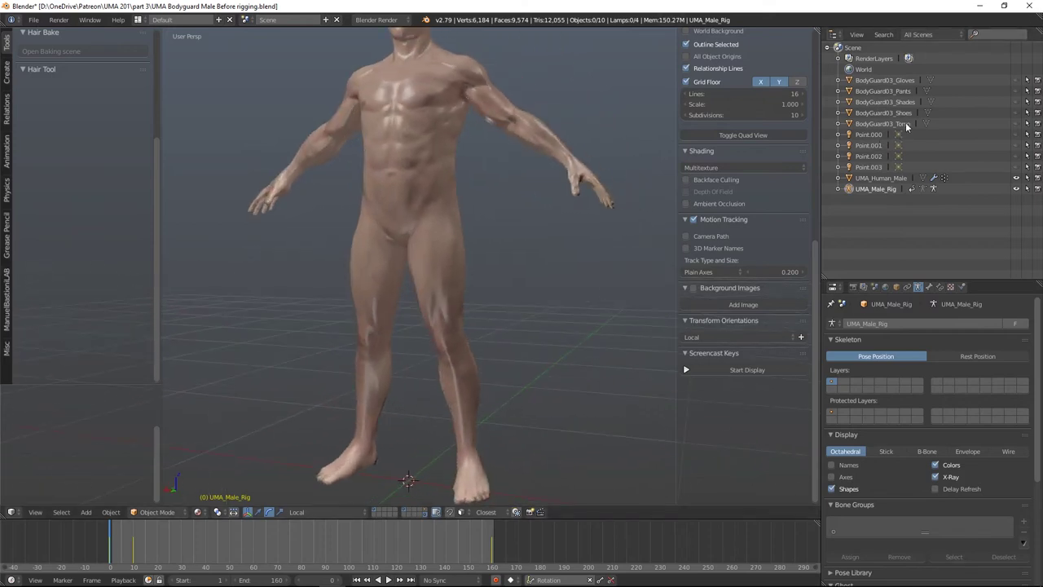
left_click(1017, 91)
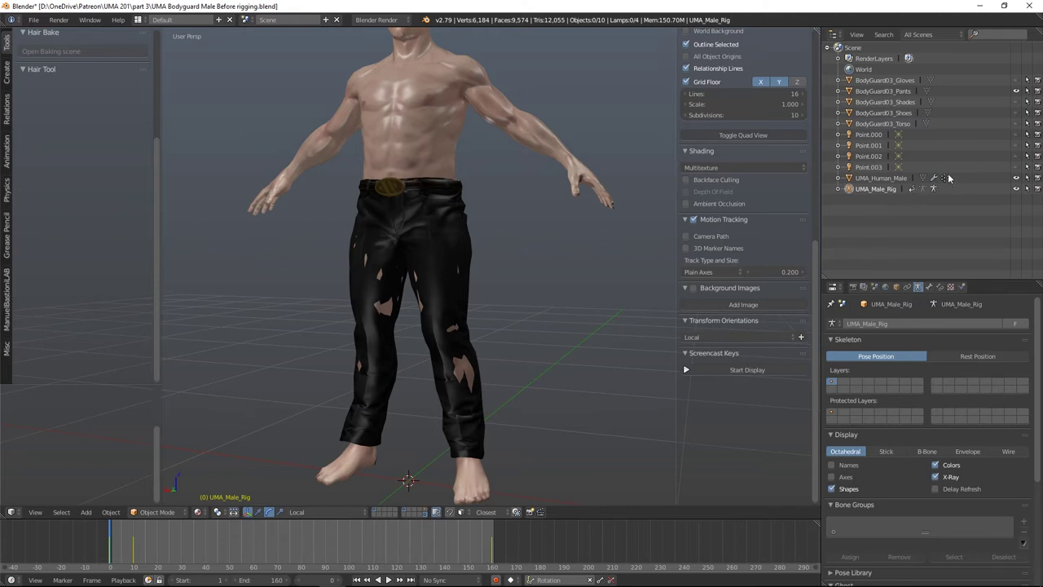
Step: Inspect the vertex groups of UMA_Human_Male and compare them with those of BodyGuard03_Pants
left_click(880, 178)
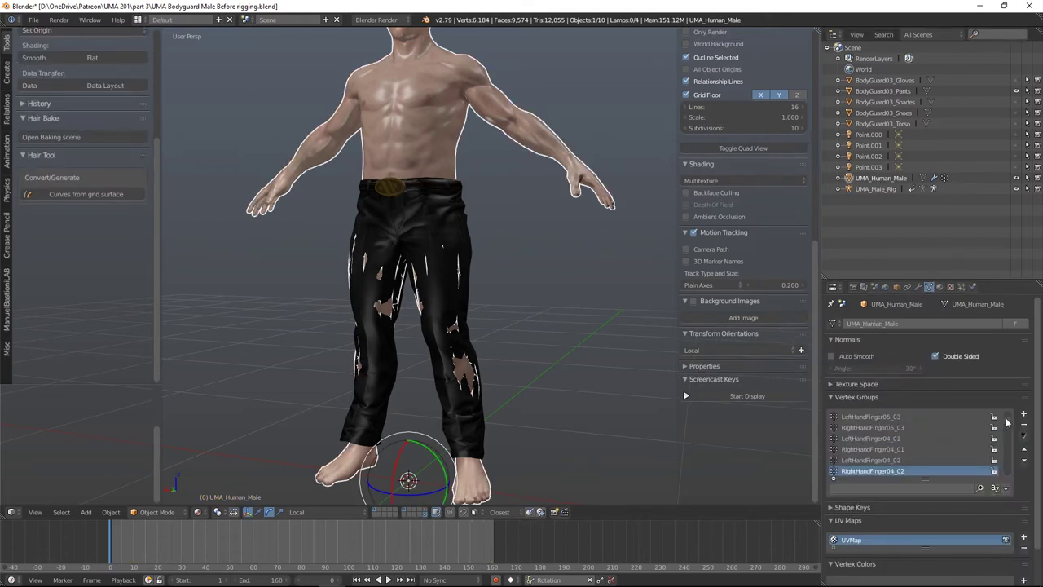
scroll(1009, 419, "up", 8)
scroll(1009, 419, "up", 4)
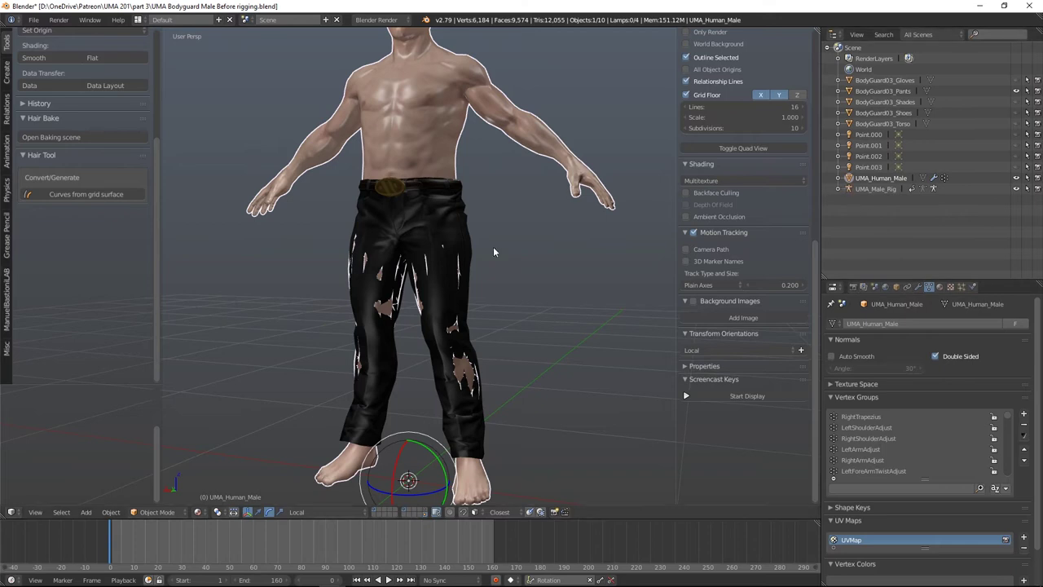
right_click(424, 216)
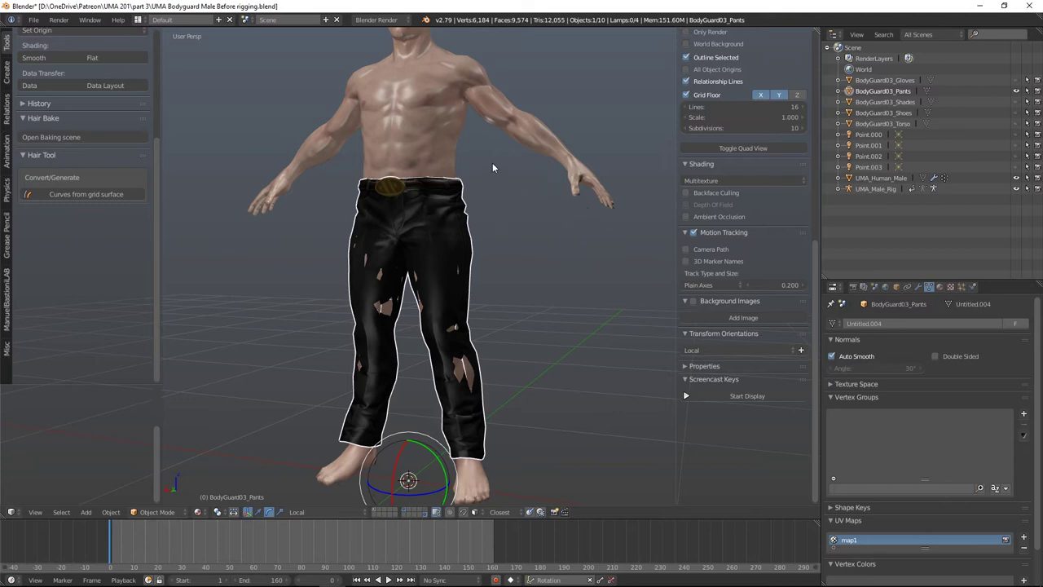
Step: Select UMA_Human_Male and then BodyGuard03_Pants as the active object, and enter Weight Paint mode
right_click(414, 114)
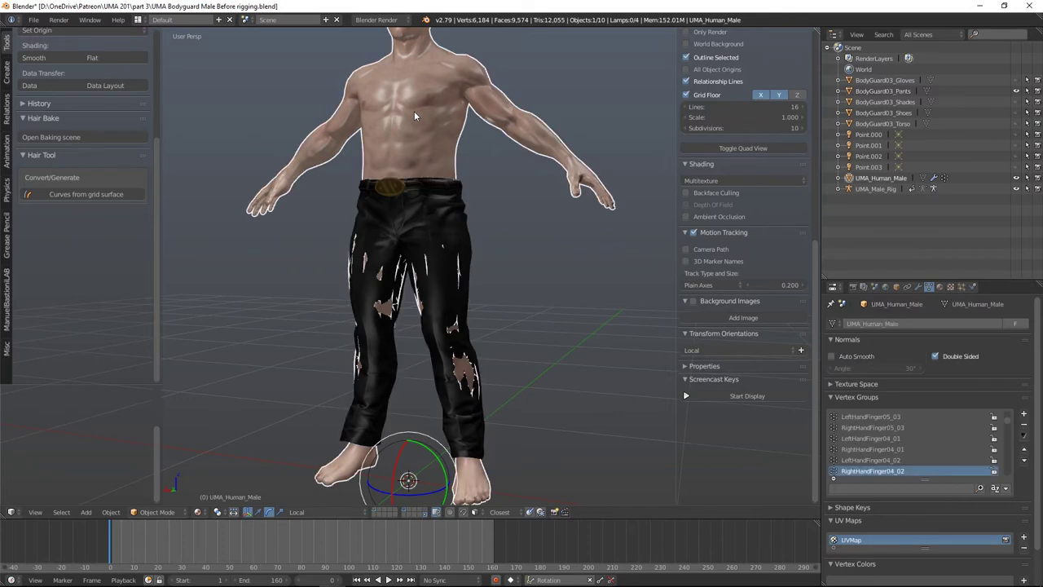
right_click(451, 235, "shift")
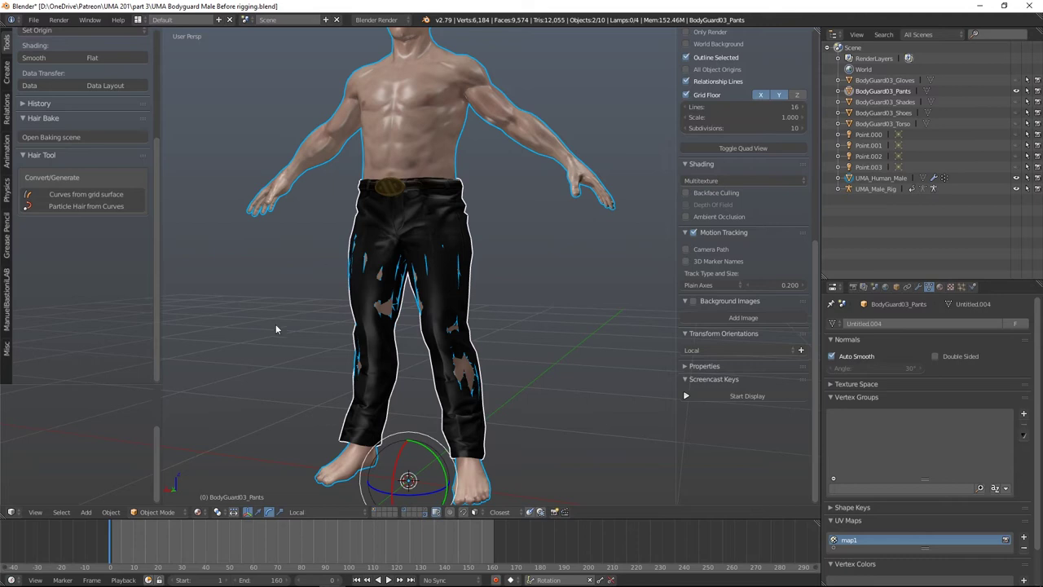
left_click(183, 512)
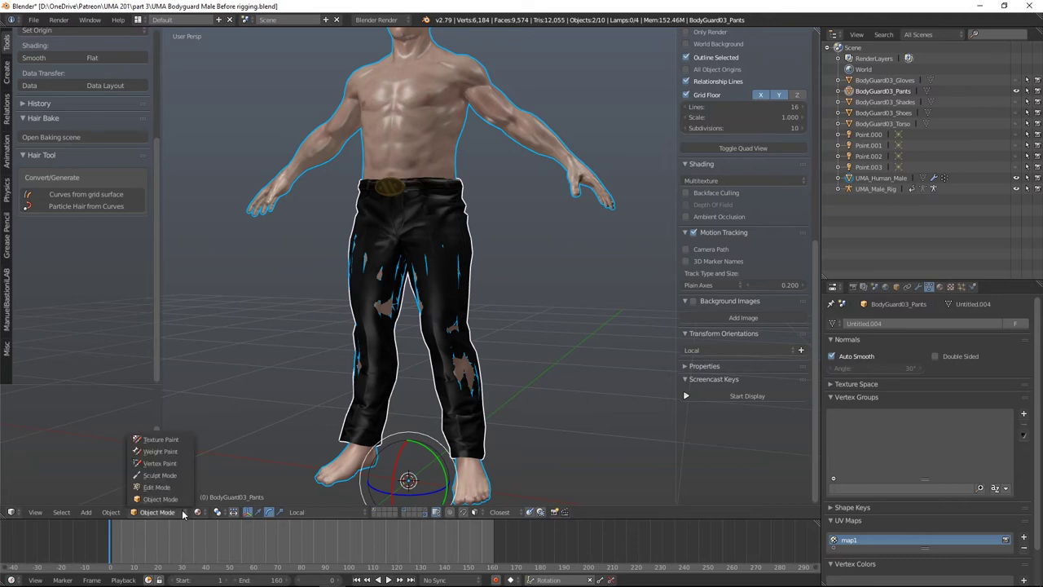
left_click(173, 452)
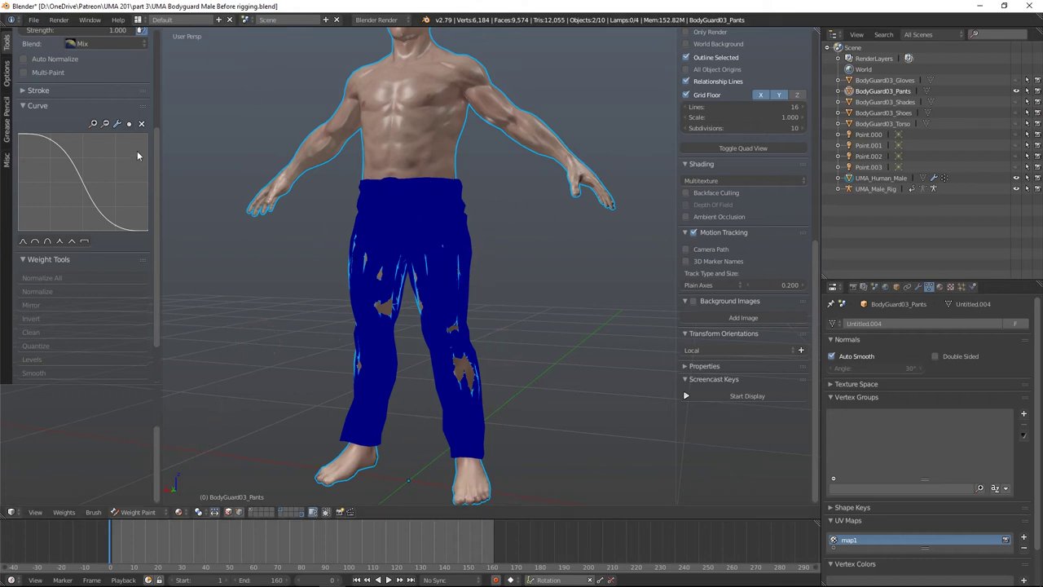
Step: Transfer the weights from the body mesh to the pants with Source Layers Selection set to By Name
left_click_drag(153, 147, 138, 196)
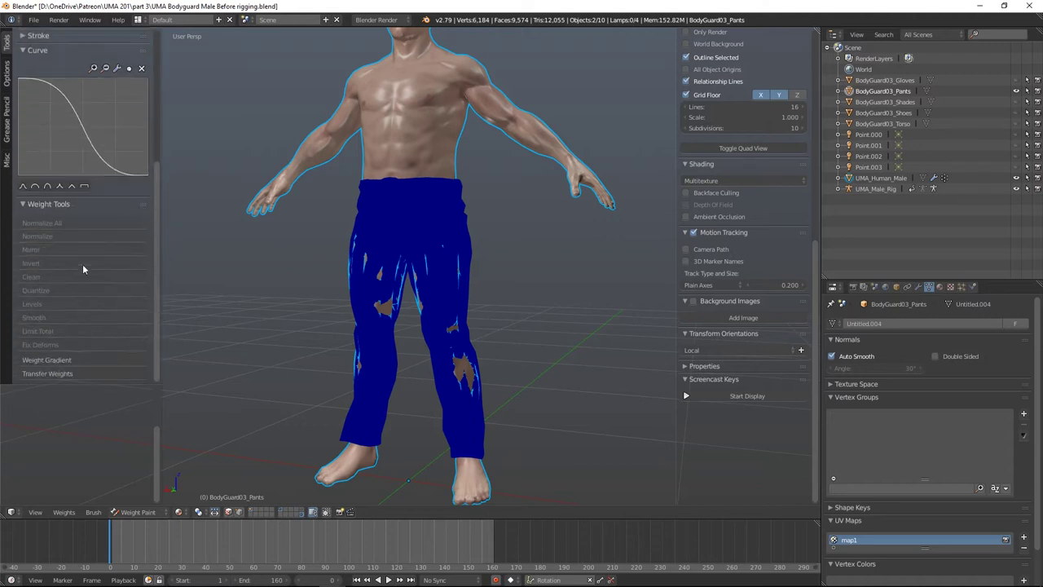
left_click(43, 372)
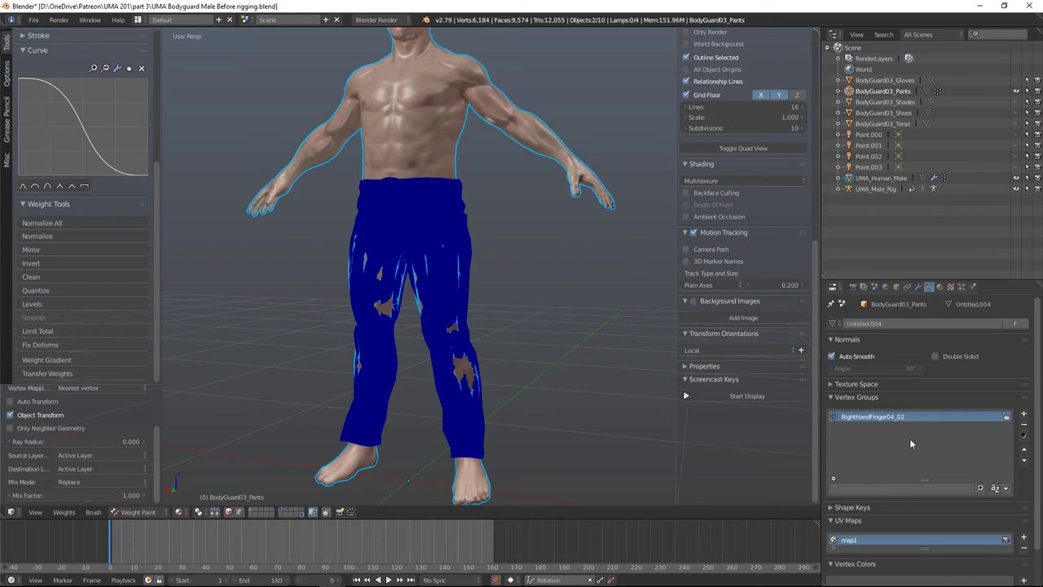
left_click(136, 454)
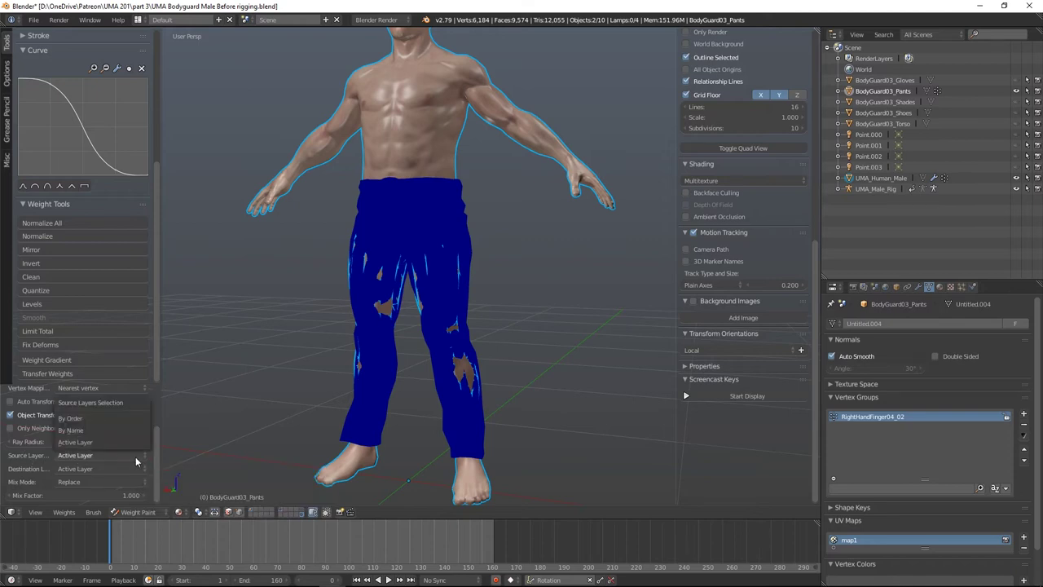
left_click(87, 430)
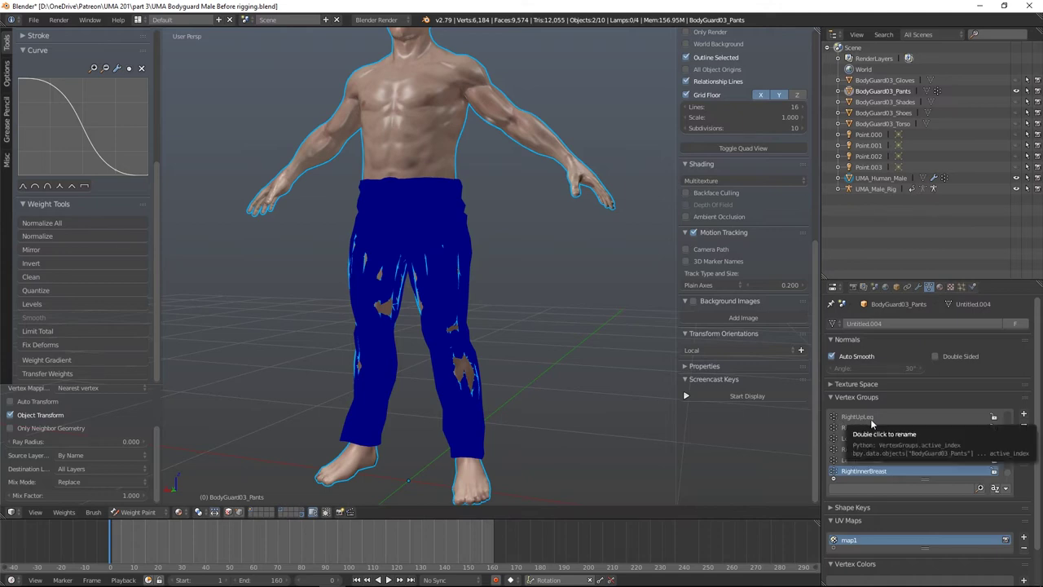
Step: Check the transferred weights on the pants for the RightUpLeg, LeftUpLegAdjust and LeftLegAdjust vertex groups
left_click(862, 417)
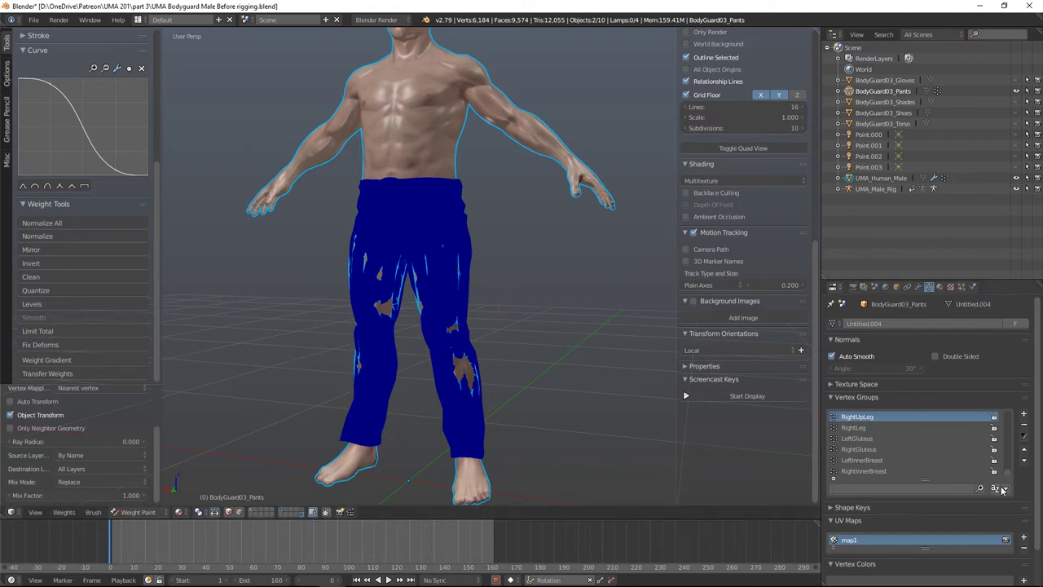
scroll(1010, 478, "down", 6)
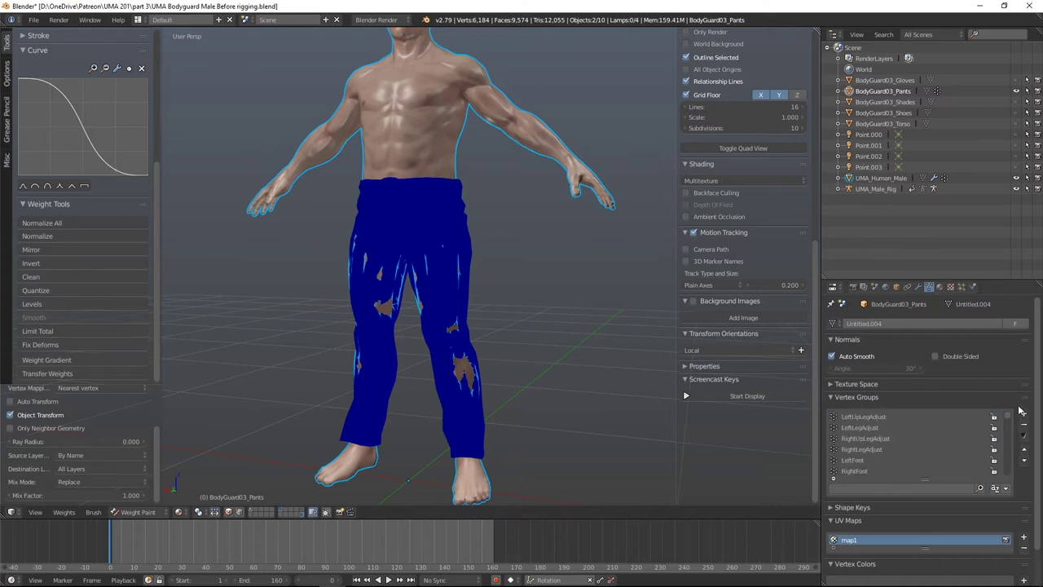
left_click(879, 417)
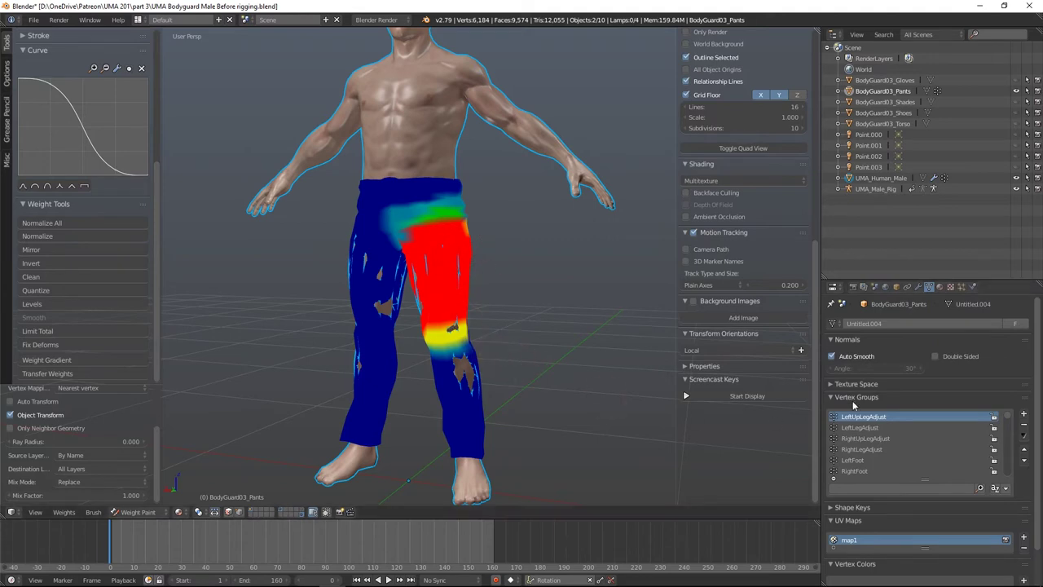
left_click(860, 427)
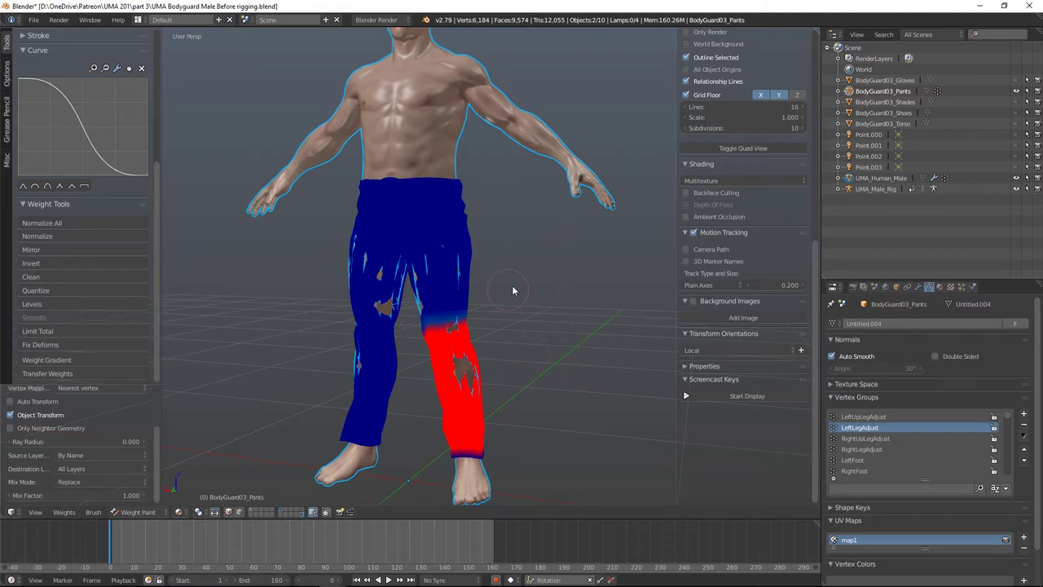
Step: Return to Object Mode and compare the modifiers of UMA_Human_Male with those of BodyGuard03_Pants
left_click(160, 512)
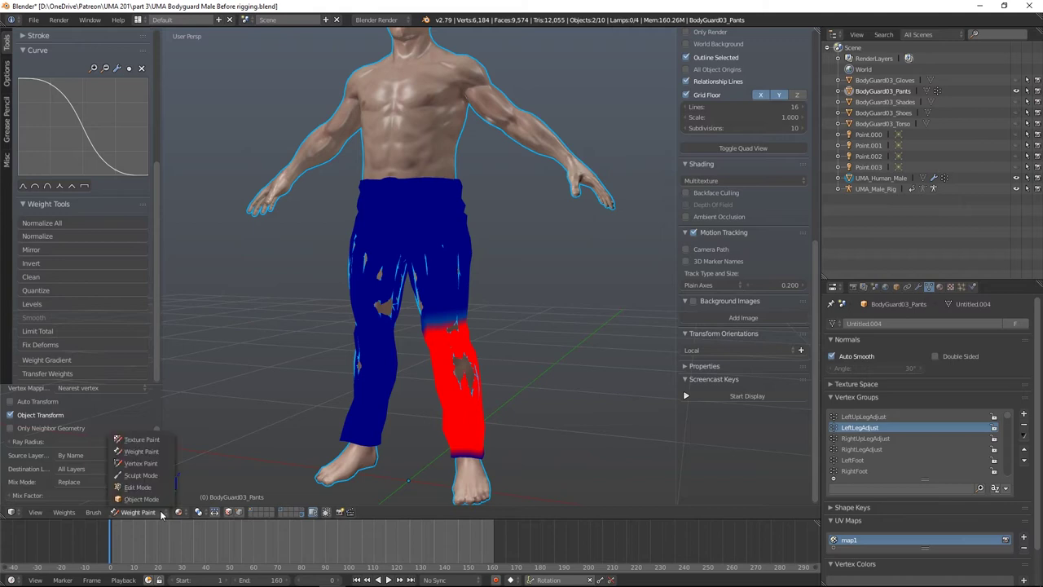
left_click(141, 498)
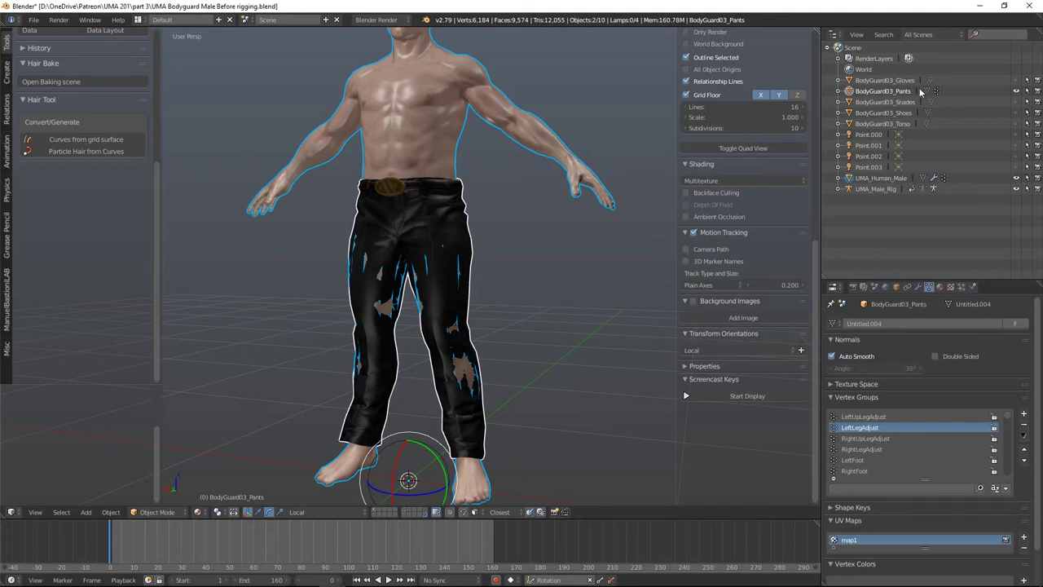
left_click(879, 179)
left_click(918, 287)
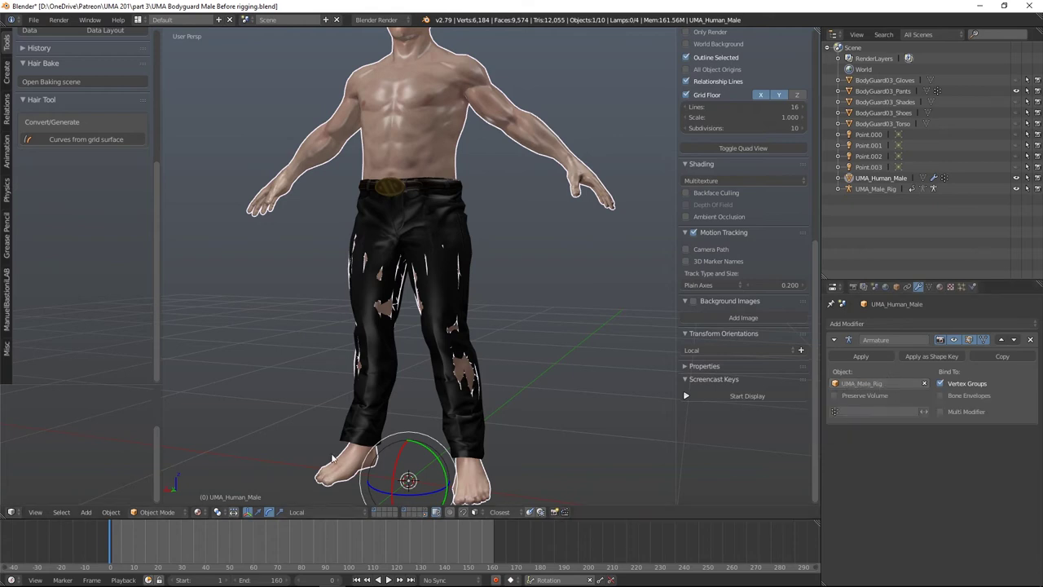
left_click(901, 91)
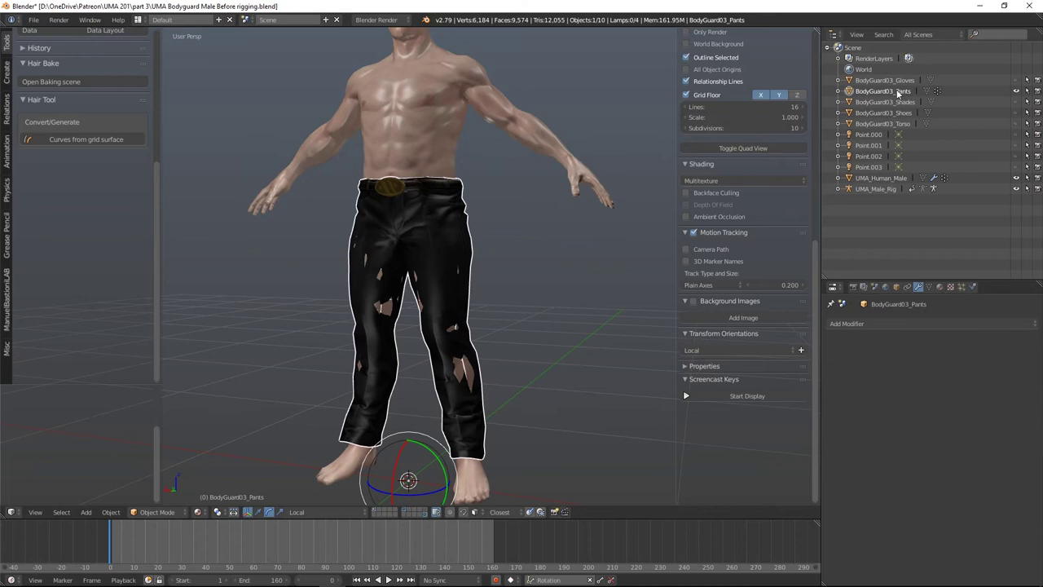
Step: Play and scrub the leg animation to check whether the pants follow the body, ending at frame 0
key("alt+a")
left_click_drag(137, 547, 98, 553)
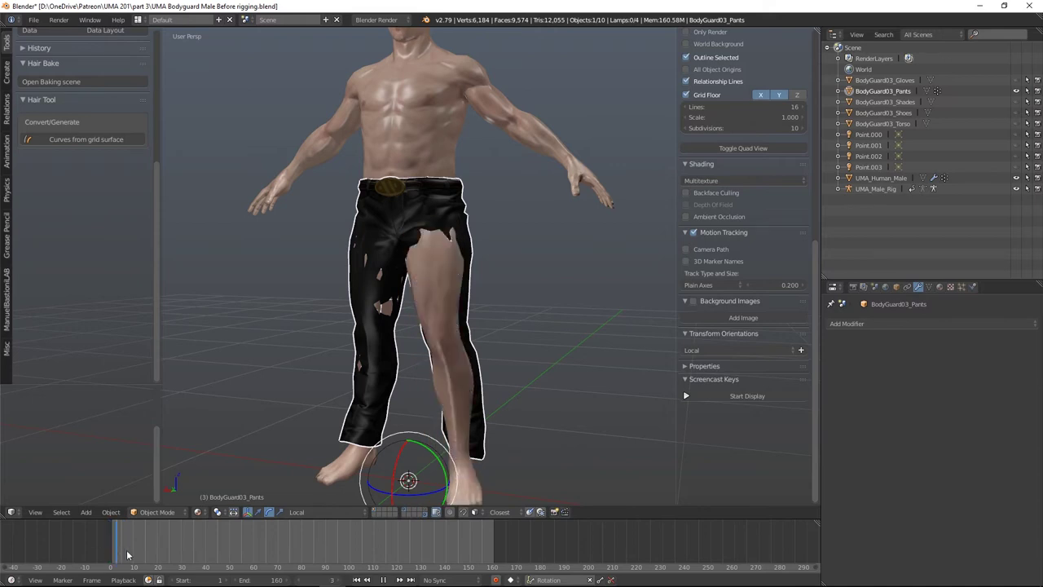
key("Escape")
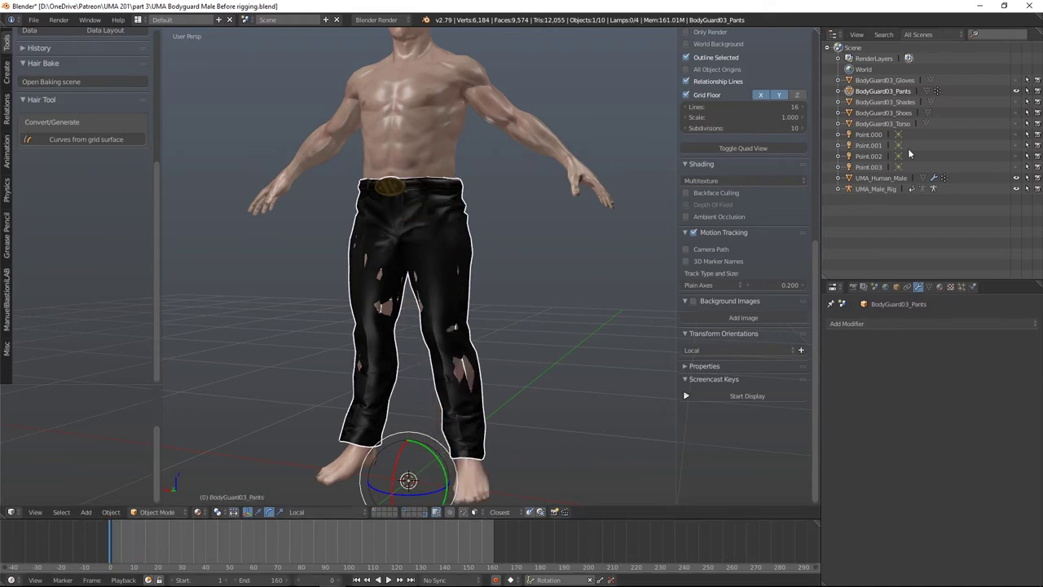
Step: Add an Armature modifier to BodyGuard03_Pants with UMA_Male_Rig as its object
left_click(861, 324)
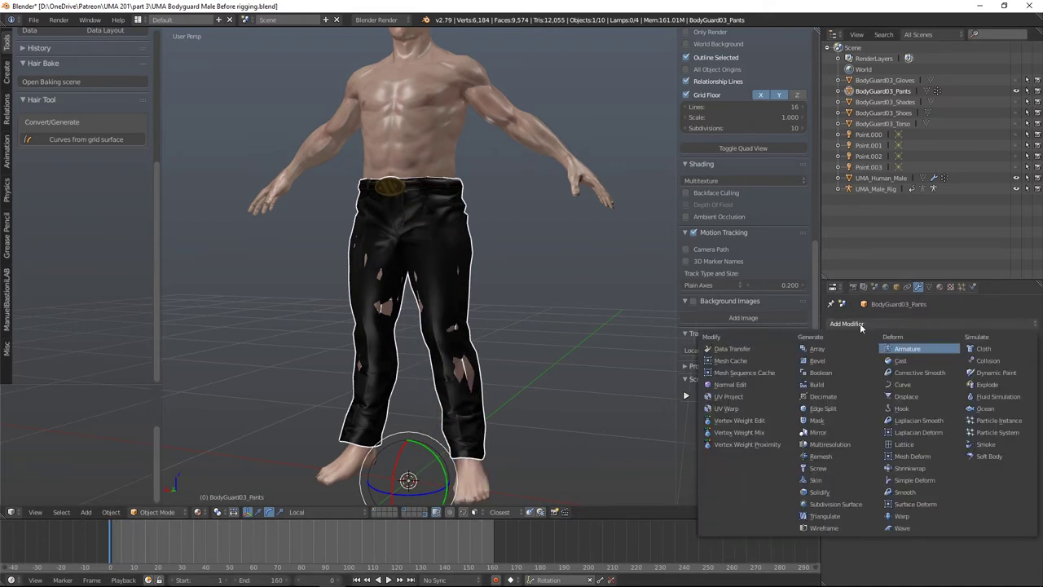
left_click(898, 349)
left_click(860, 384)
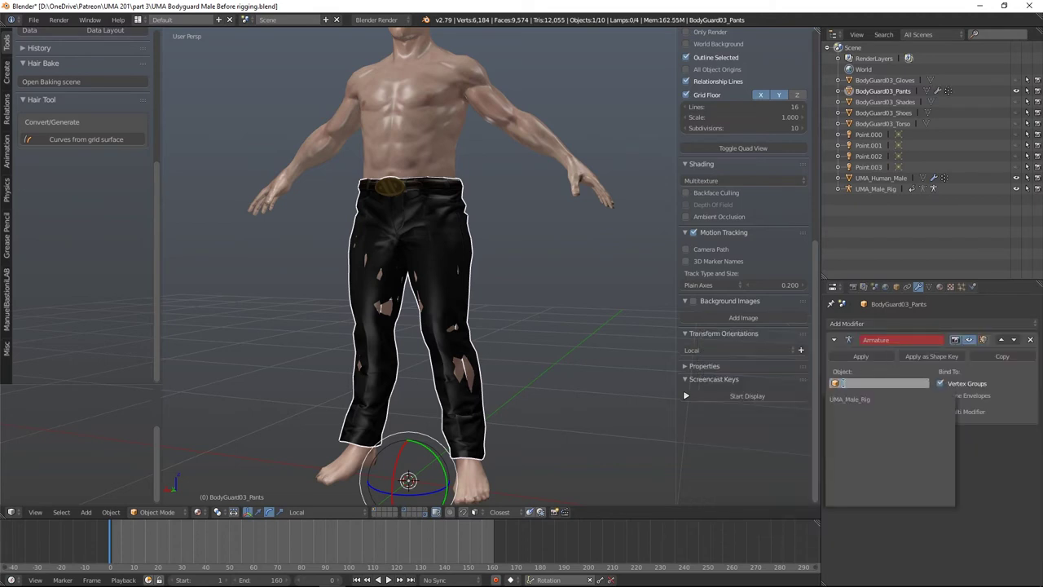
left_click(852, 398)
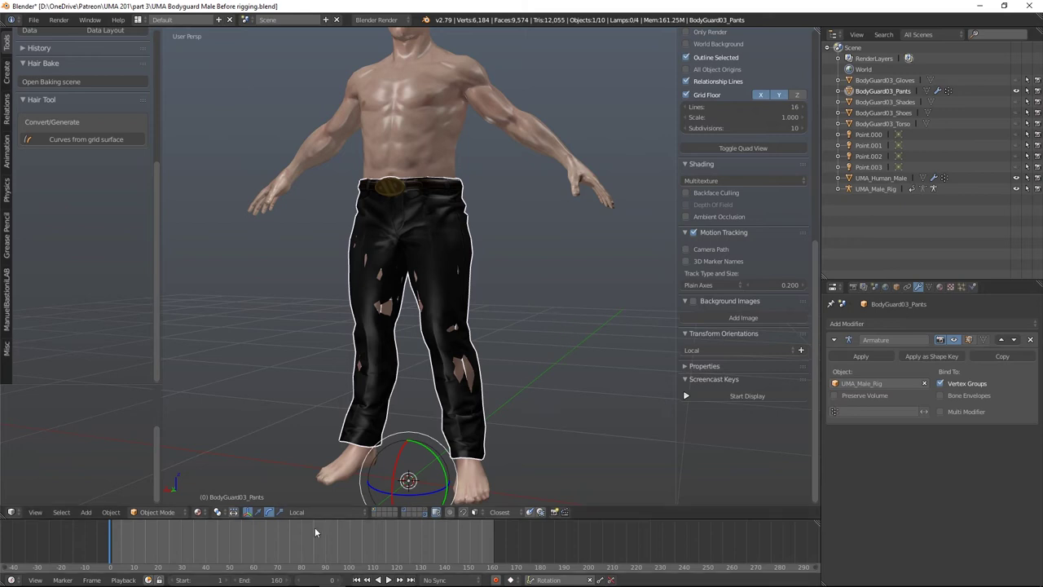
Step: Scrub the timeline to frame 7 and examine how the pants deform with the raised left leg
left_click_drag(109, 546, 126, 554)
middle_click_drag(495, 309, 415, 350)
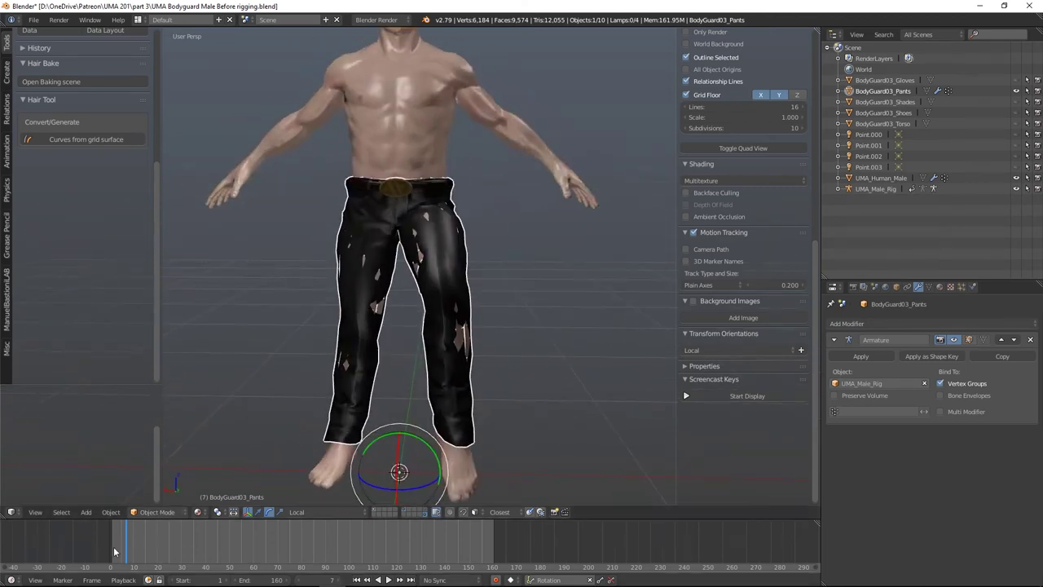
Step: Play the leg animation to check the rigged pants, and return the timeline to frame 0
key("alt+a")
left_click_drag(129, 549, 88, 552)
key("alt+a")
middle_click_drag(512, 373, 479, 367)
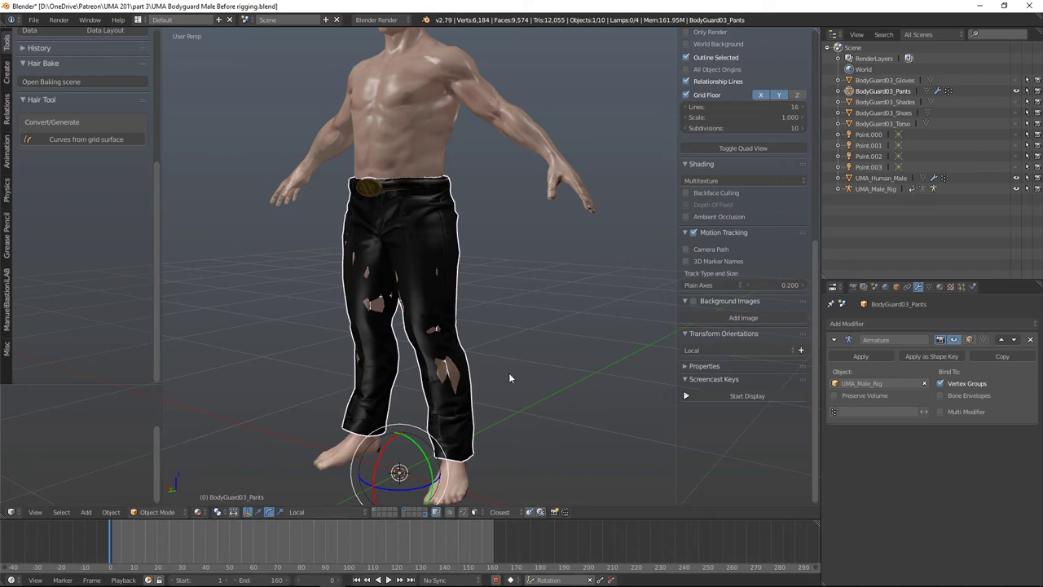
Step: Select the BodyGuard03_Shoes object and make it visible in the scene
middle_click_drag(535, 360, 538, 335, "shift")
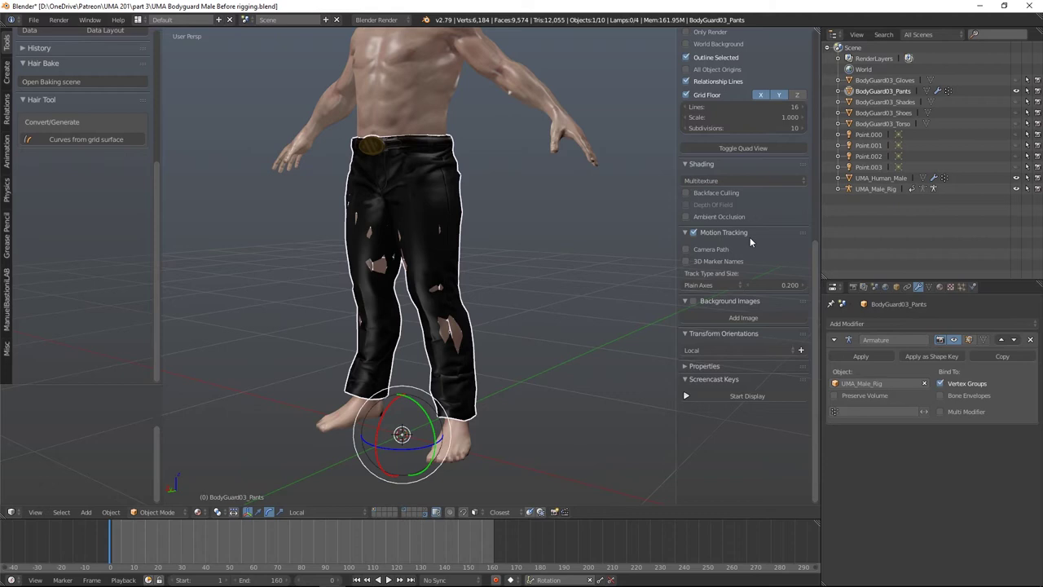
left_click(904, 112)
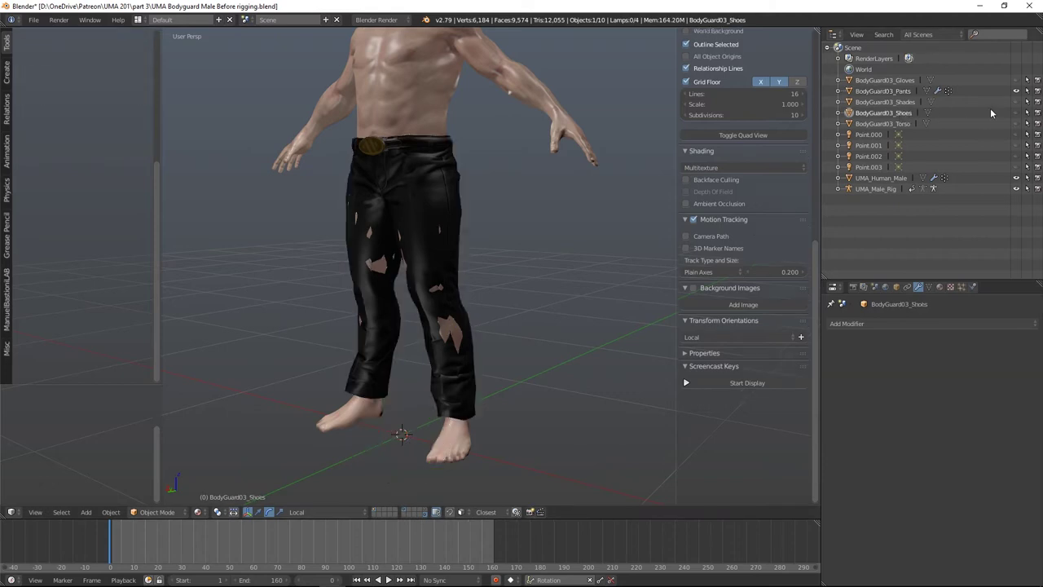
left_click(1017, 112)
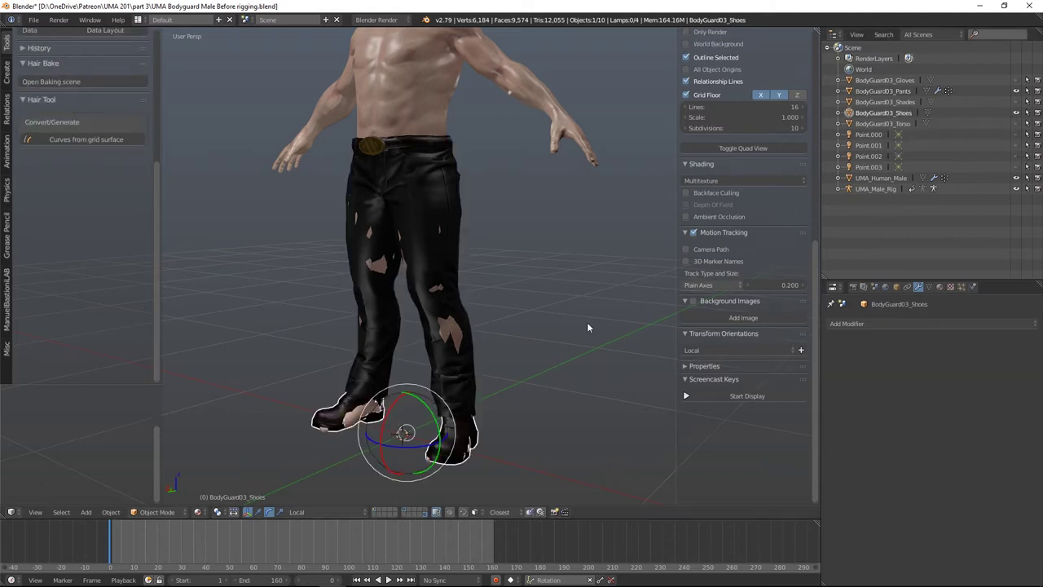
Step: Transfer the vertex weights from UMA_Human_Male to BodyGuard03_Shoes in Weight Paint mode
right_click(409, 75)
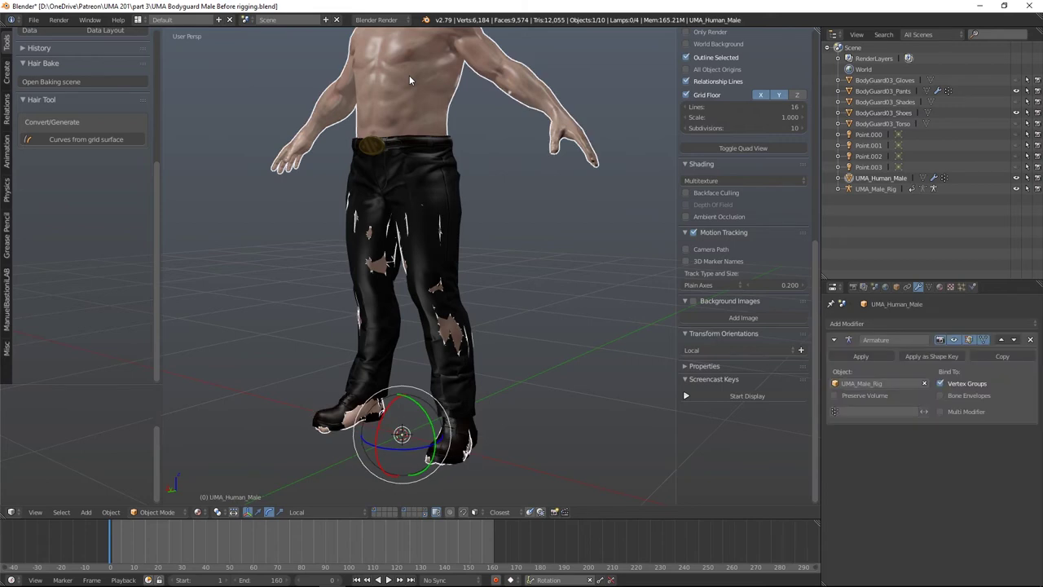
right_click(457, 448, "shift")
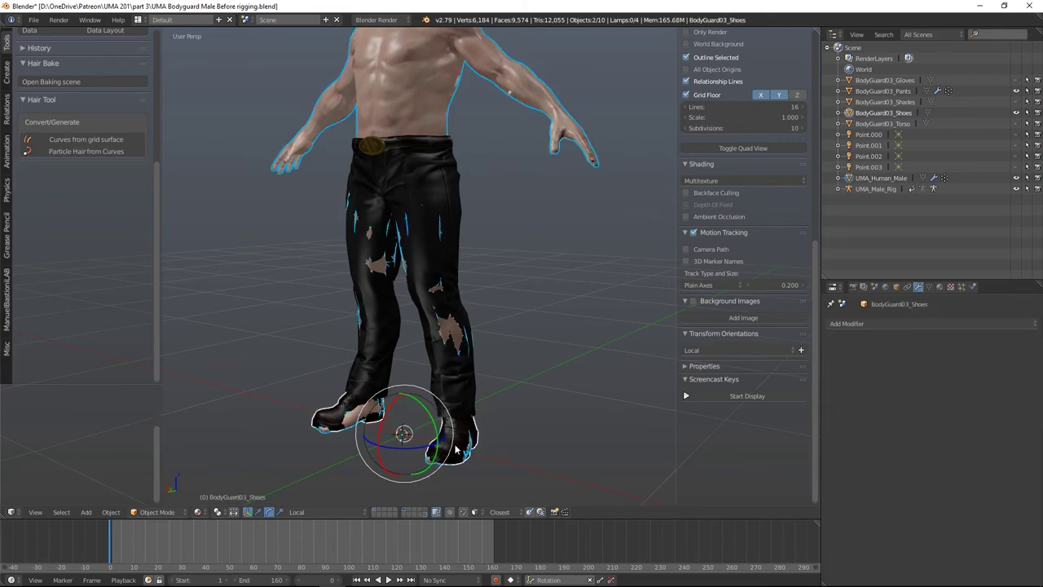
left_click(159, 512)
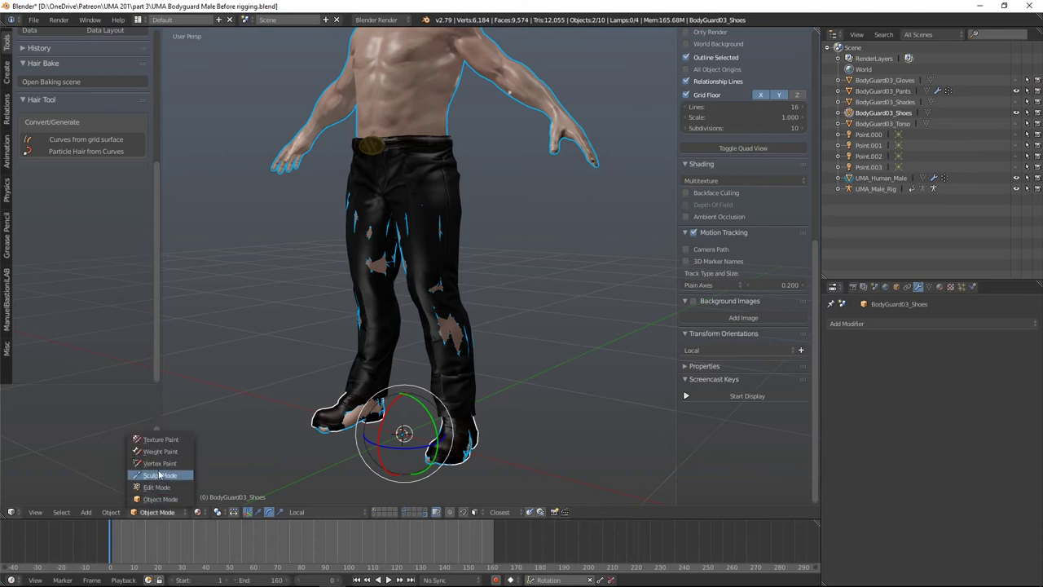
left_click(158, 452)
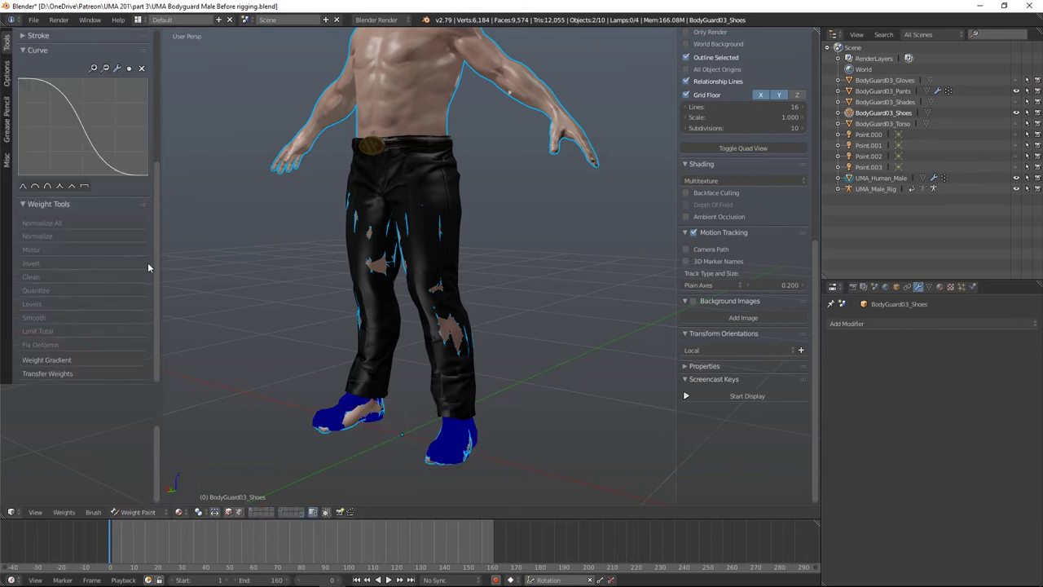
left_click(43, 375)
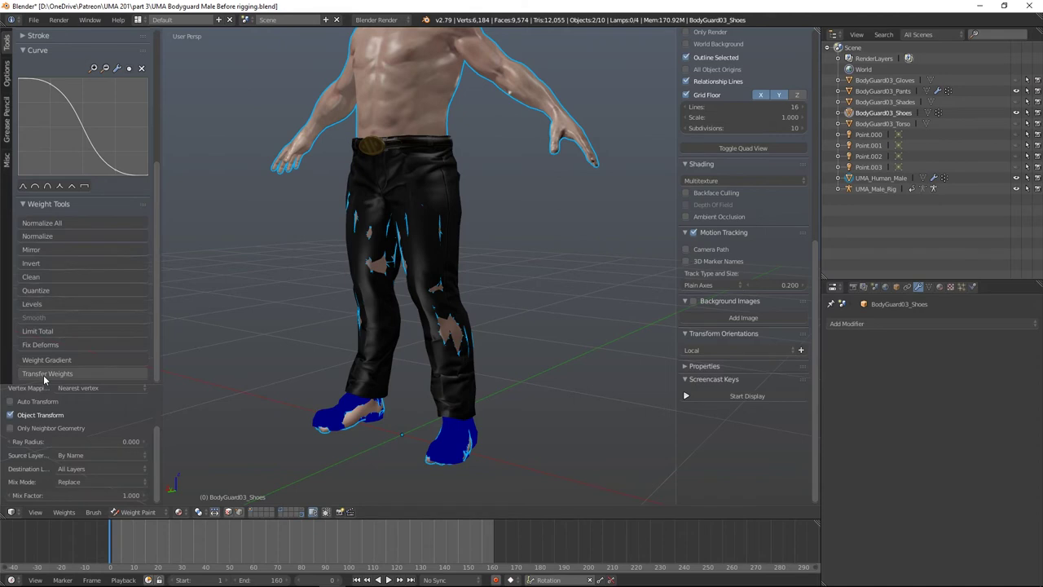
Step: Check the vertex groups of BodyGuard03_Shoes and return to Object Mode
left_click(929, 287)
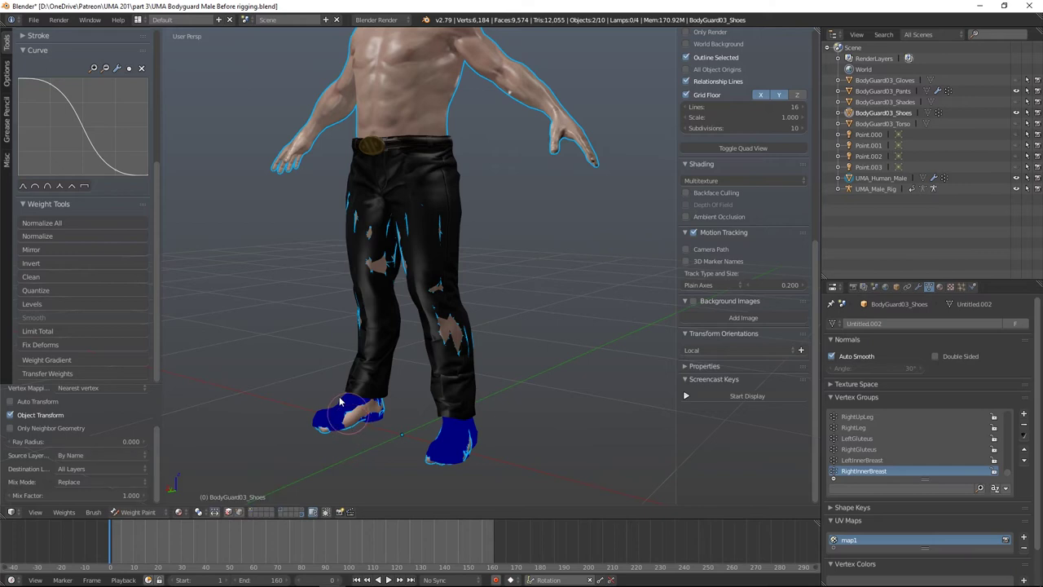
left_click(145, 514)
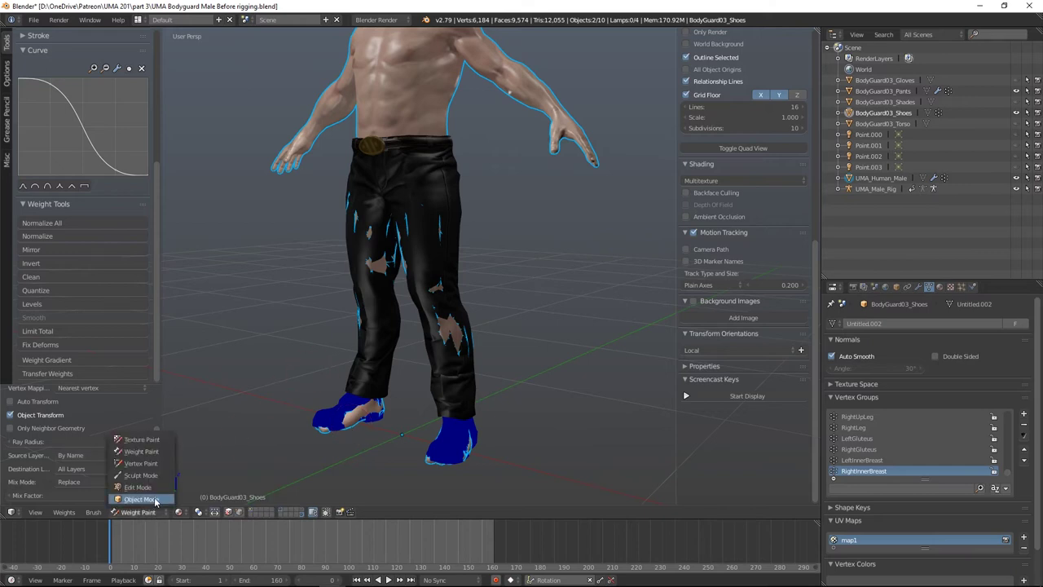
left_click(154, 497)
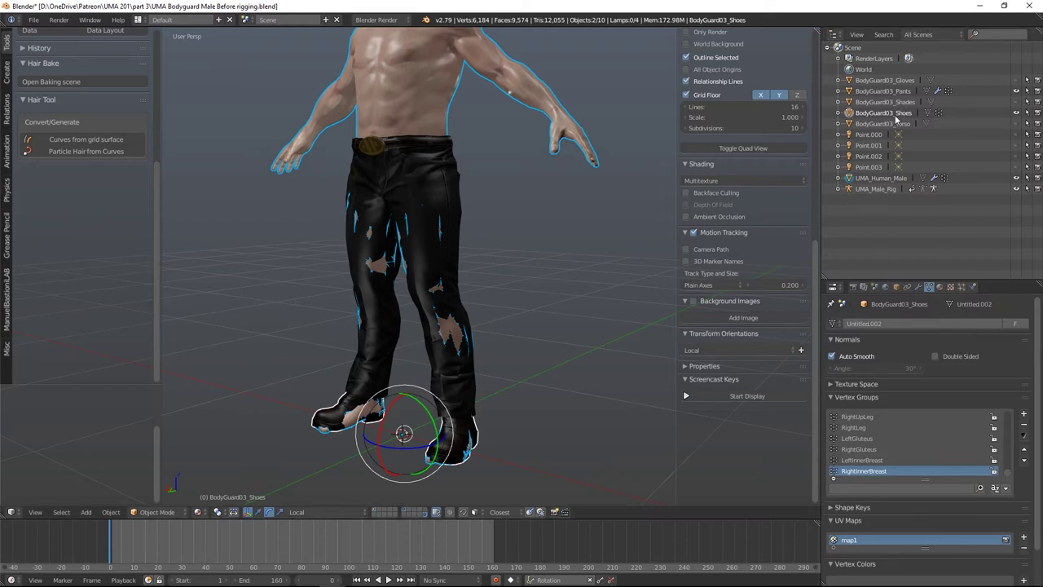
Step: Add an Armature modifier to BodyGuard03_Shoes alone, with UMA_Male_Rig as its object
left_click(895, 115)
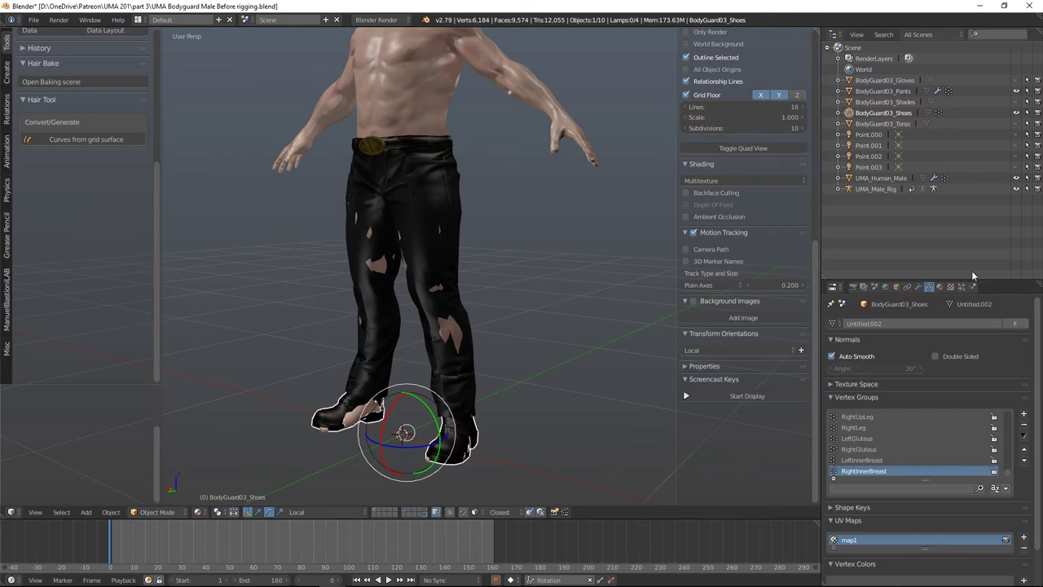
left_click(919, 287)
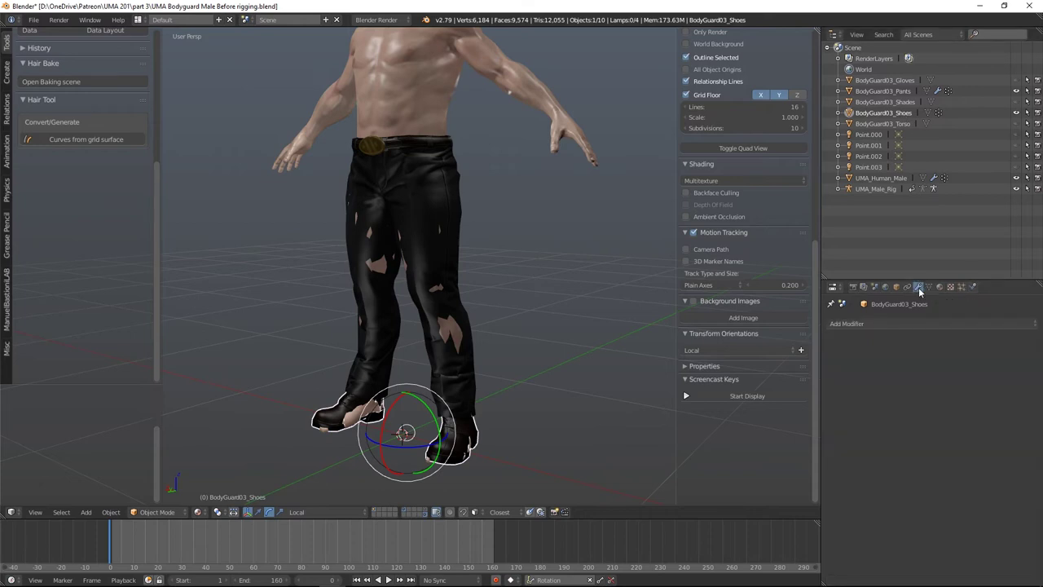
left_click(846, 326)
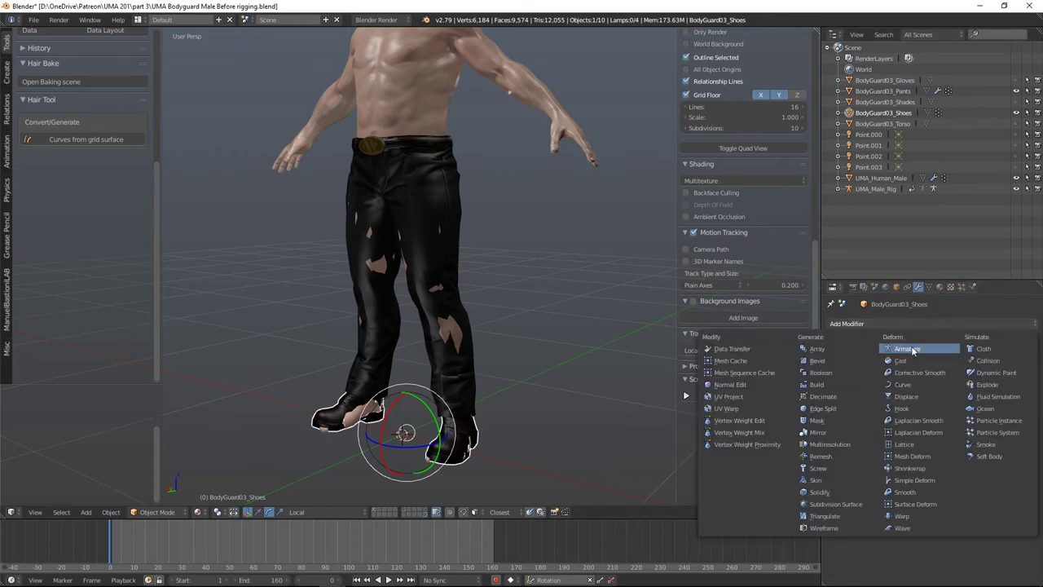
left_click(913, 349)
left_click(838, 383)
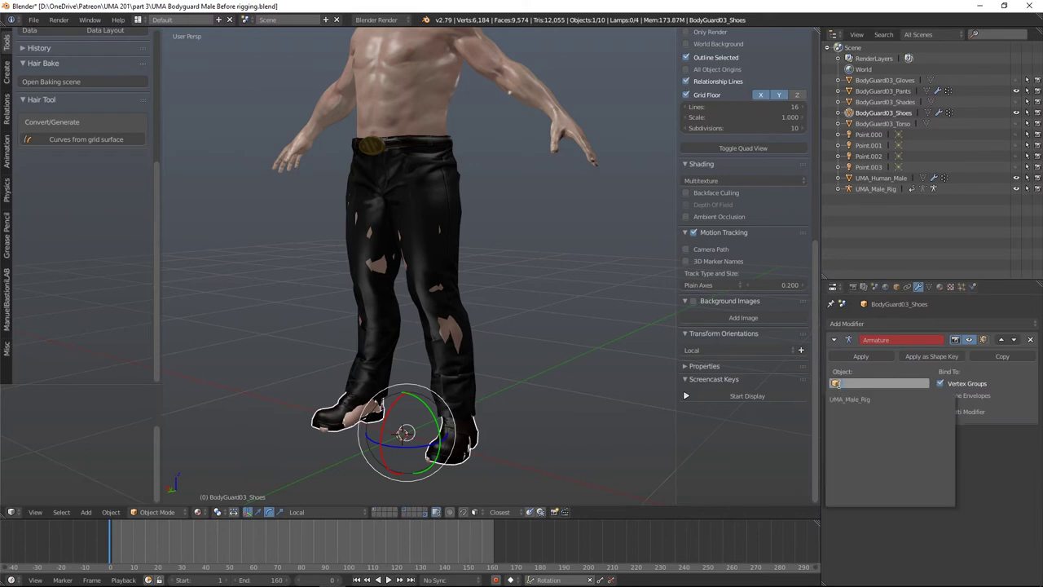
left_click(851, 399)
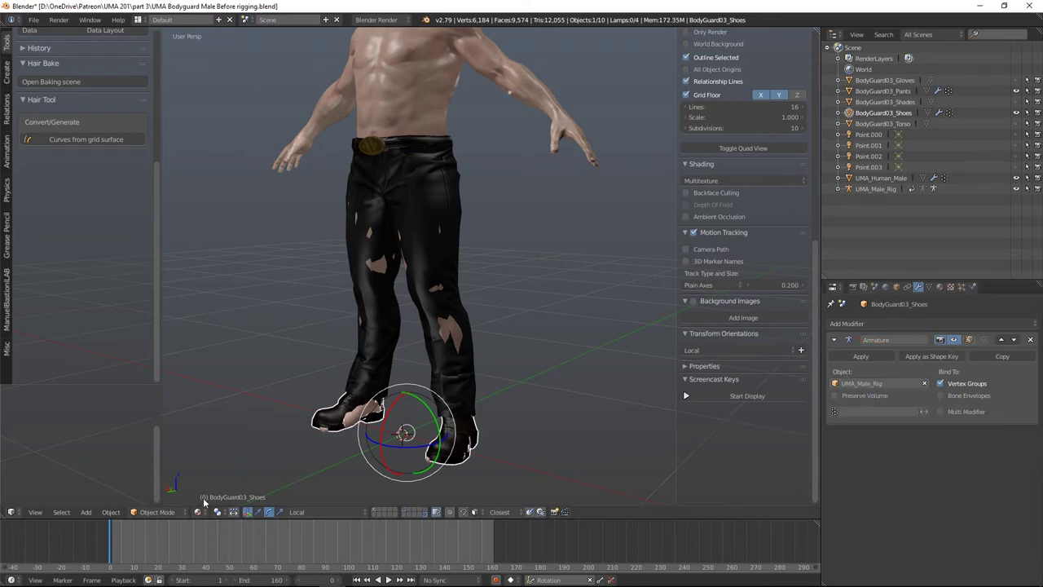
Step: Scrub and play the animation to check how the shoes follow the feet, ending at frame 0
left_click_drag(108, 542, 90, 561)
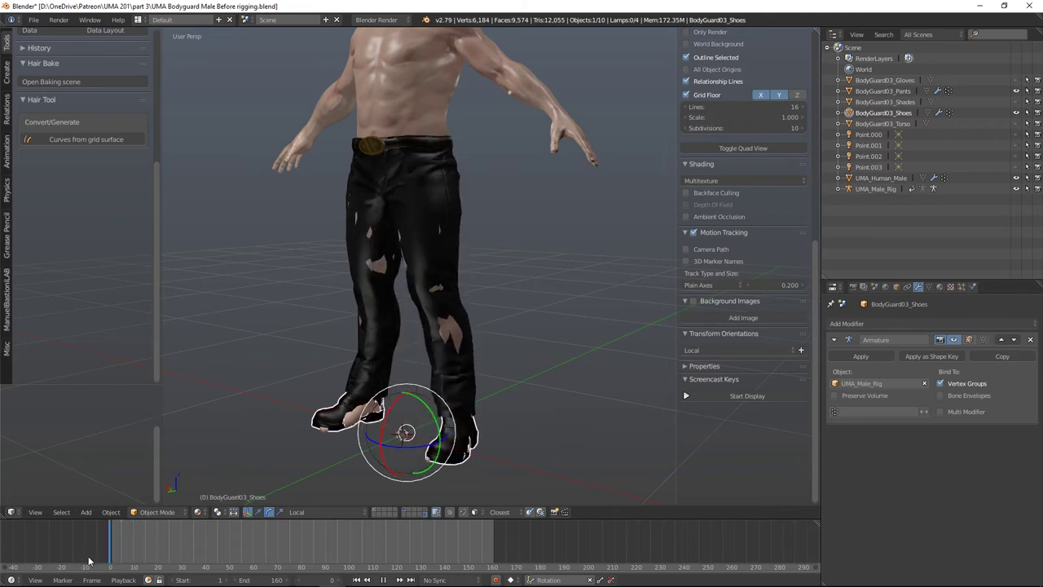
middle_click_drag(548, 234, 555, 331, "shift")
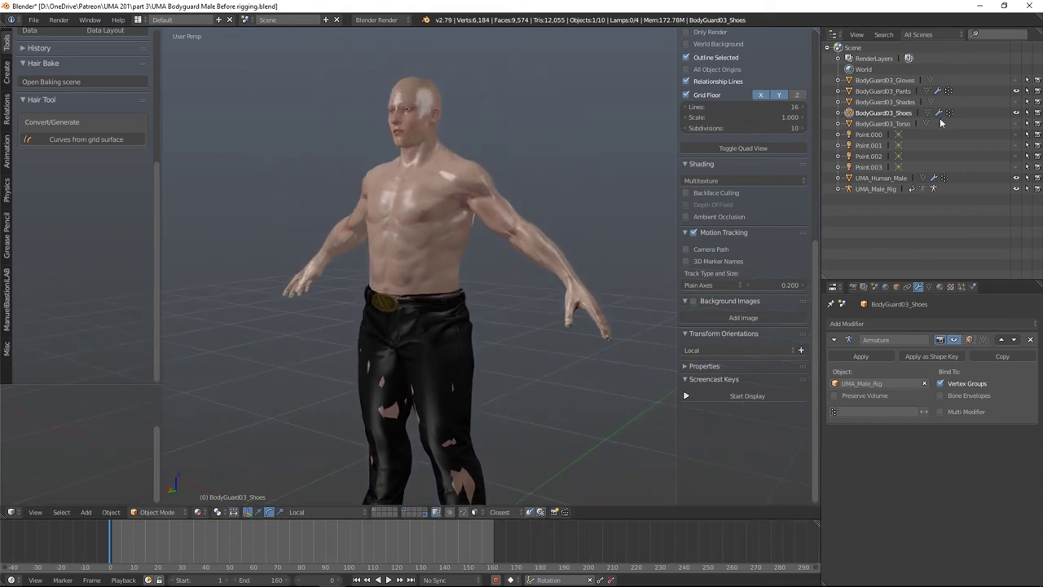
Step: Unhide BodyGuard03_Torso, transfer the weights from UMA_Human_Male to it in Weight Paint mode, and return to Object Mode
left_click(1017, 123)
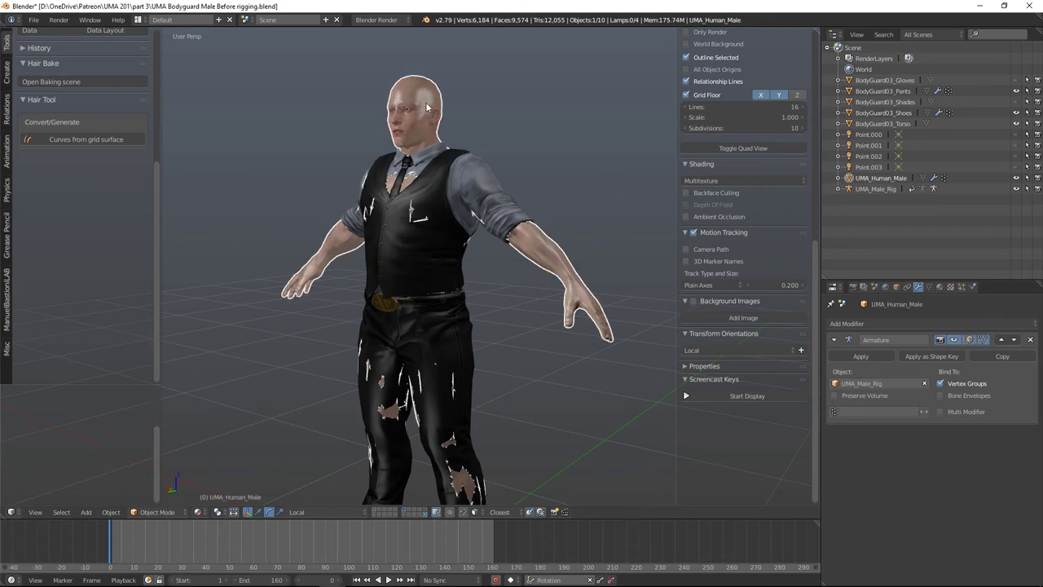
right_click(445, 242, "shift")
left_click(157, 511)
left_click(174, 458)
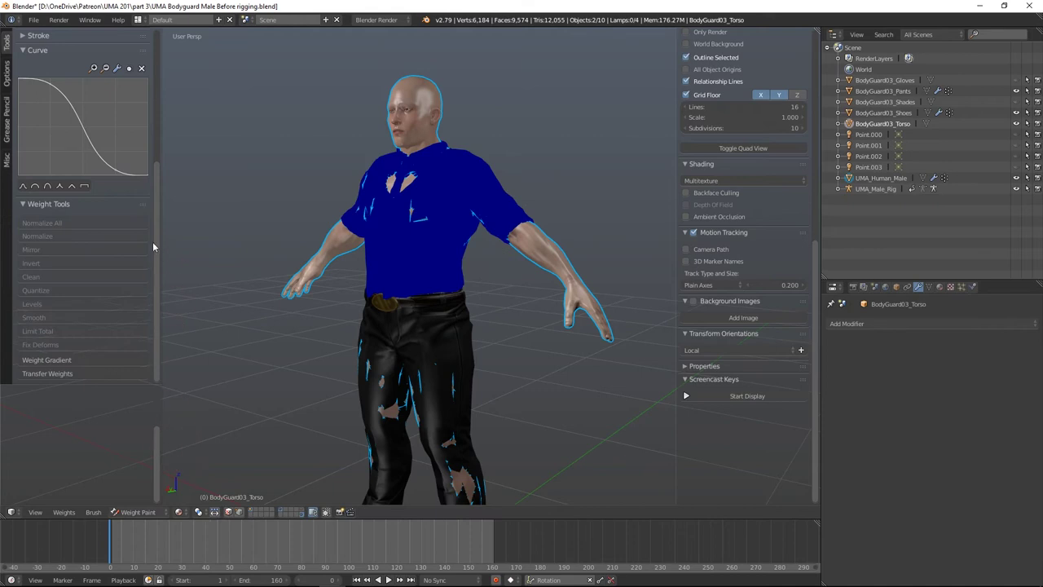
left_click(71, 372)
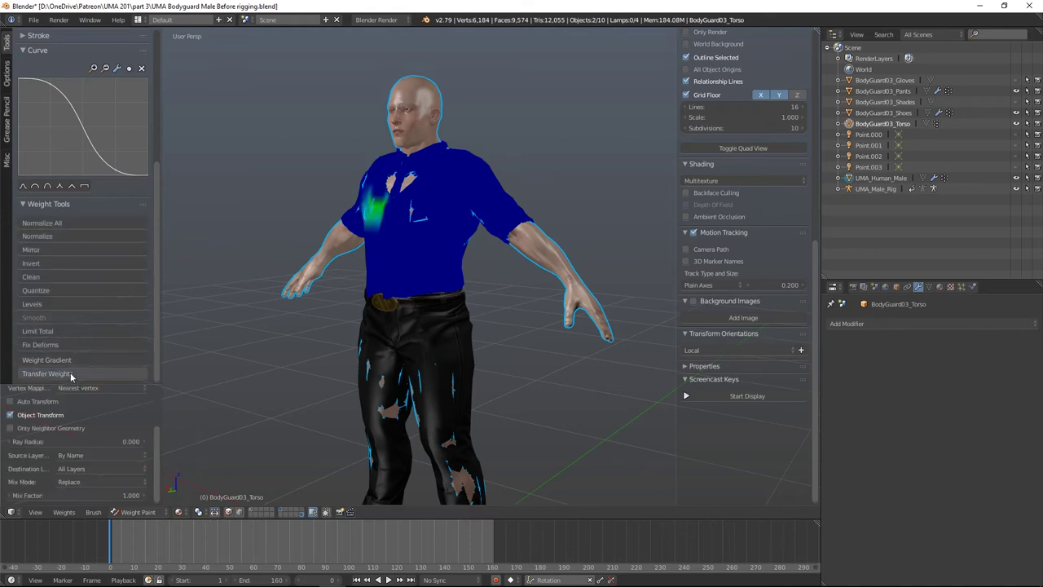
left_click(165, 513)
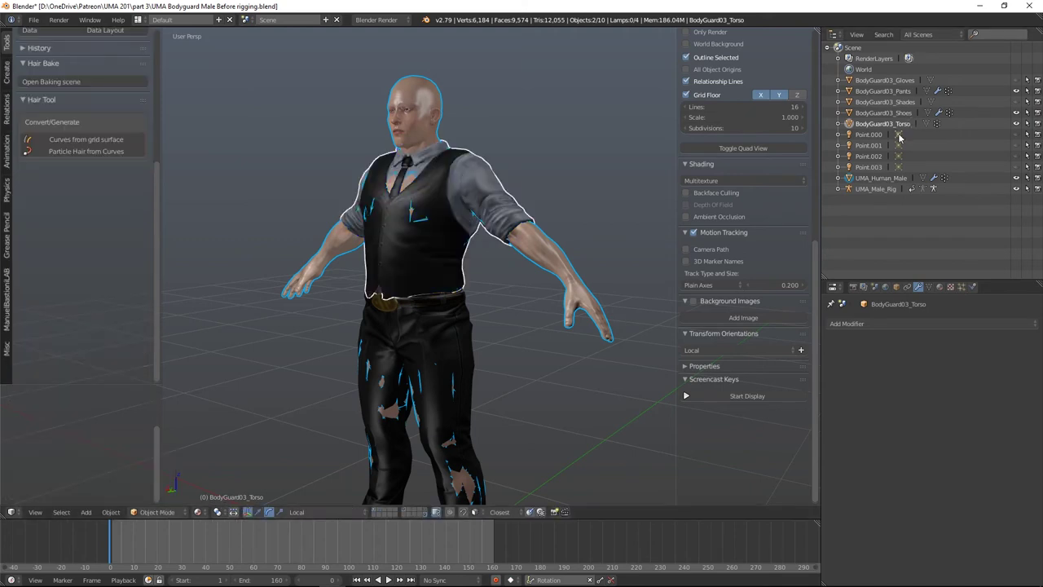
Step: Add an Armature modifier to BodyGuard03_Torso with UMA_Male_Rig as its object
left_click(852, 324)
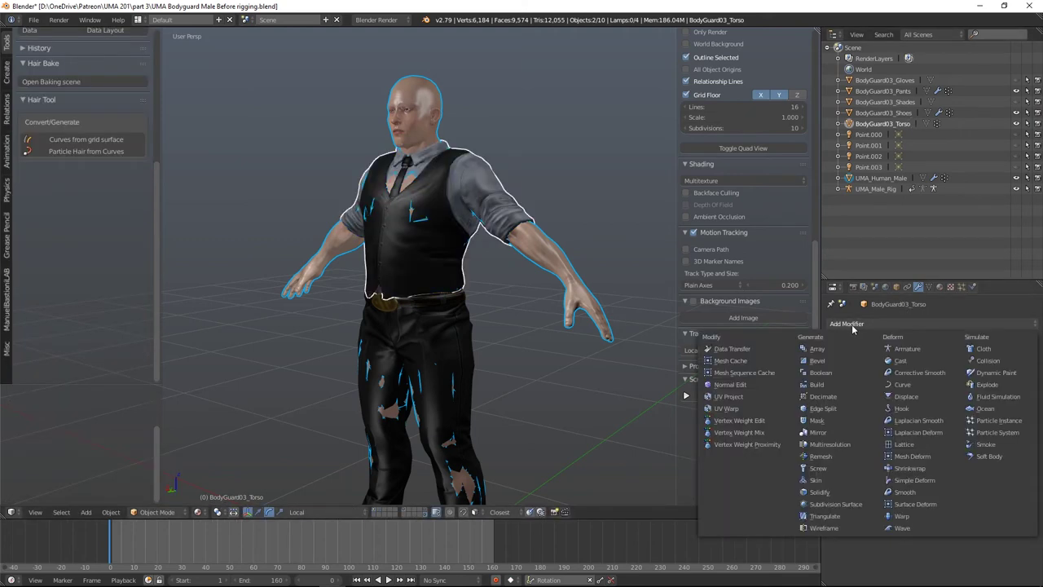
left_click(893, 349)
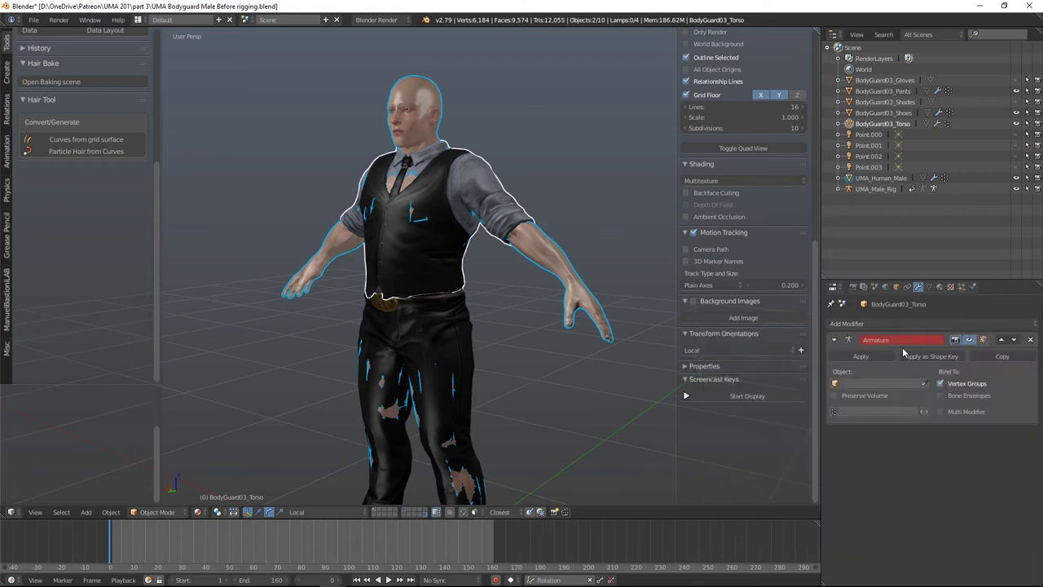
left_click(864, 383)
left_click(856, 397)
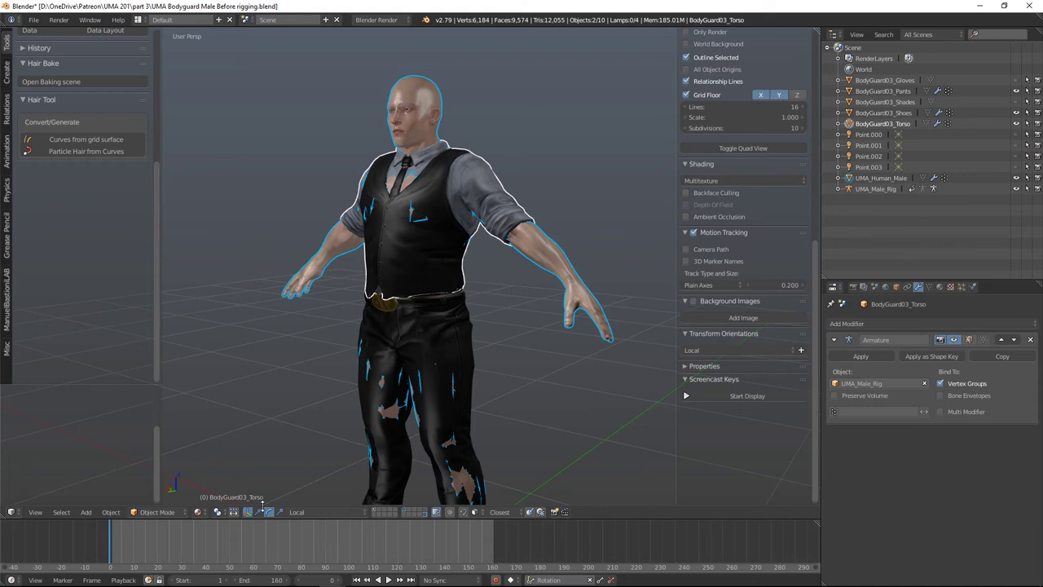
Step: Show the armature's layer alongside the meshes and put UMA_Male_Rig into Pose Mode
left_click(419, 513, "shift")
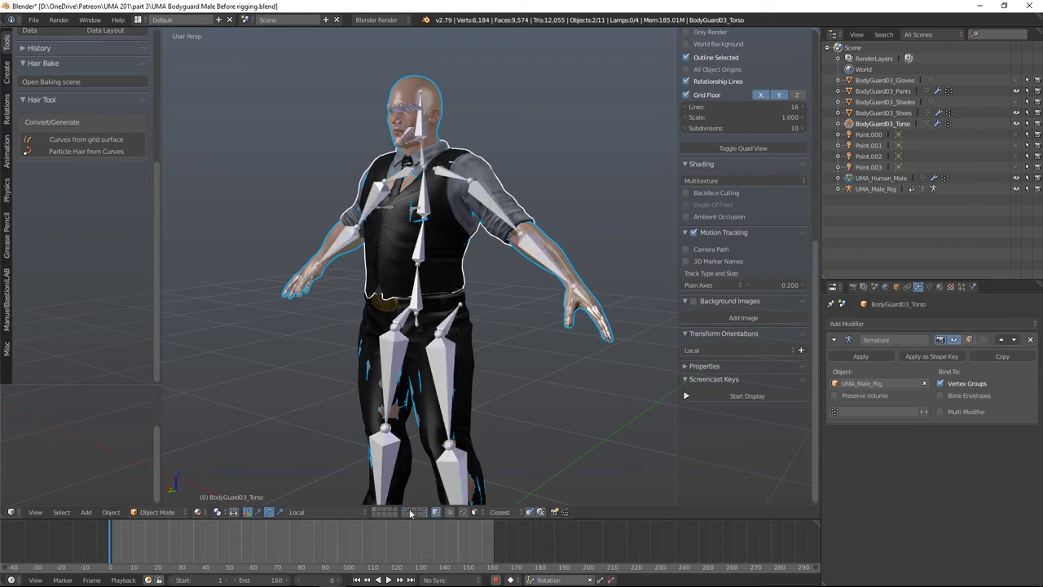
left_click(181, 513)
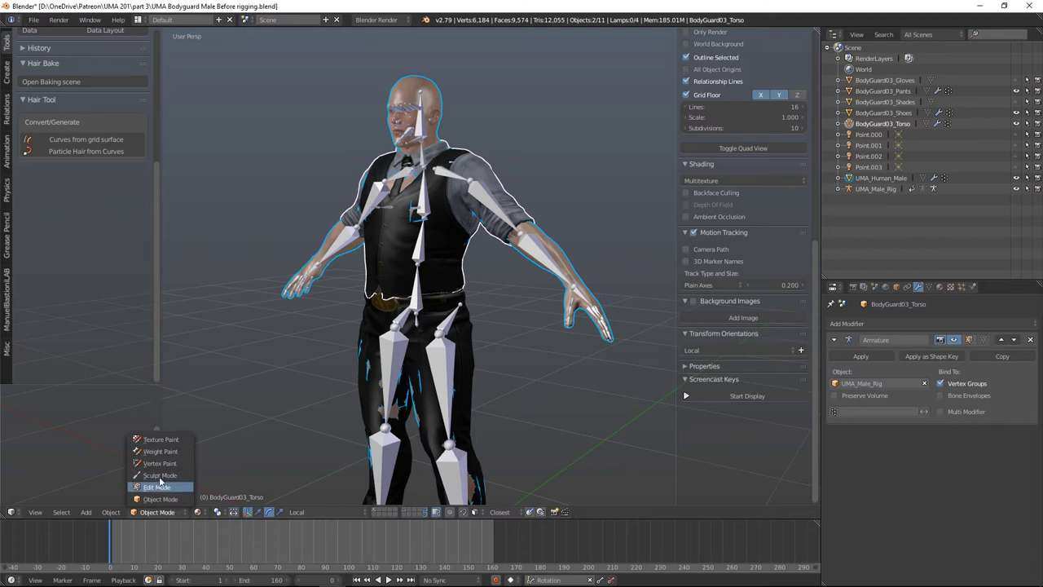
left_click(160, 499)
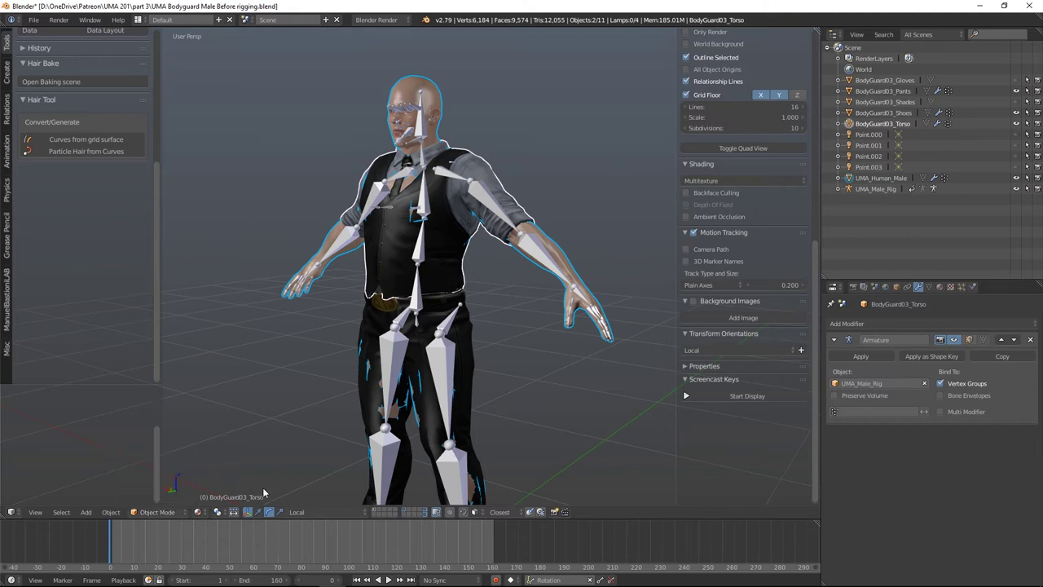
left_click(882, 188)
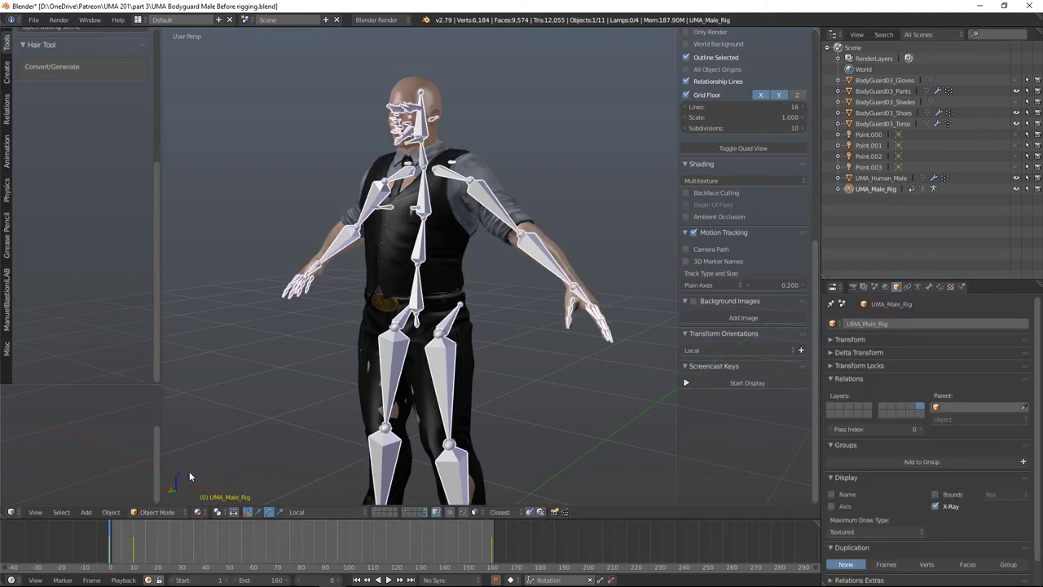
left_click(183, 513)
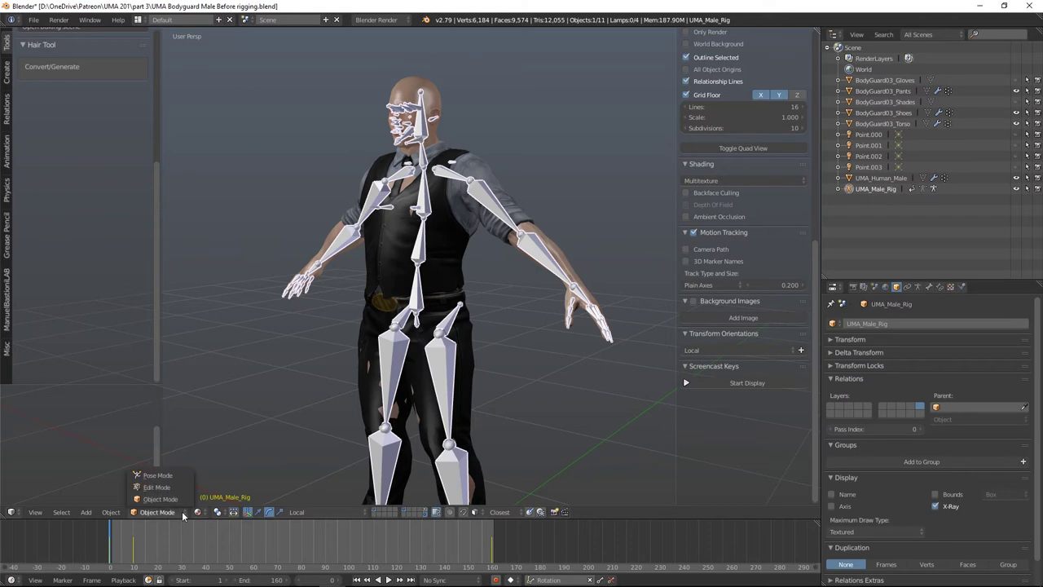
left_click(156, 476)
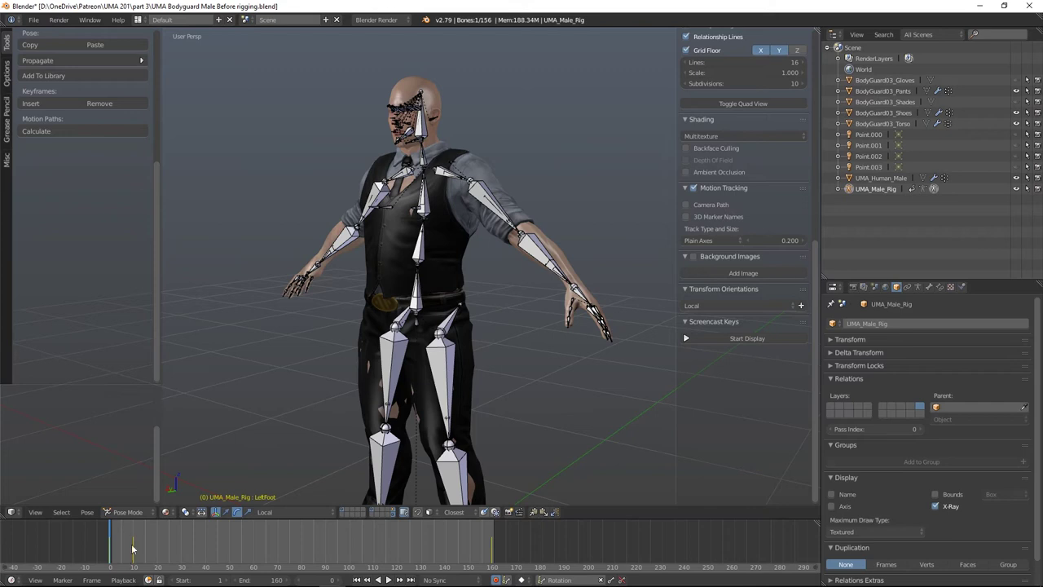
Step: At frame 10, lower the left upper arm and bend the left forearm across the waist, and scrub back to frame 0
left_click_drag(126, 547, 135, 547)
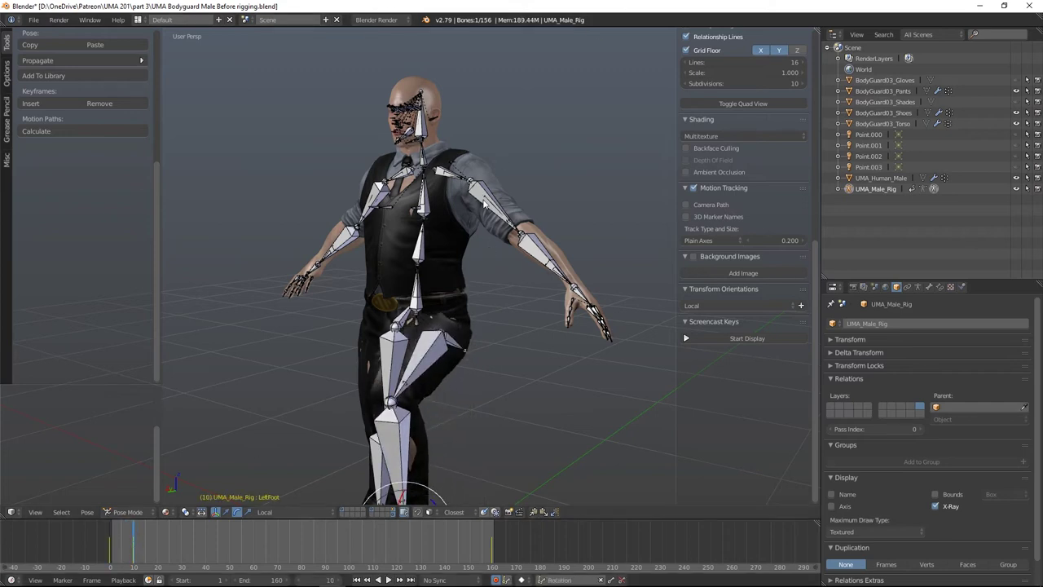
right_click(482, 193)
left_click_drag(510, 177, 504, 216)
right_click(463, 244)
left_click_drag(462, 245, 484, 147)
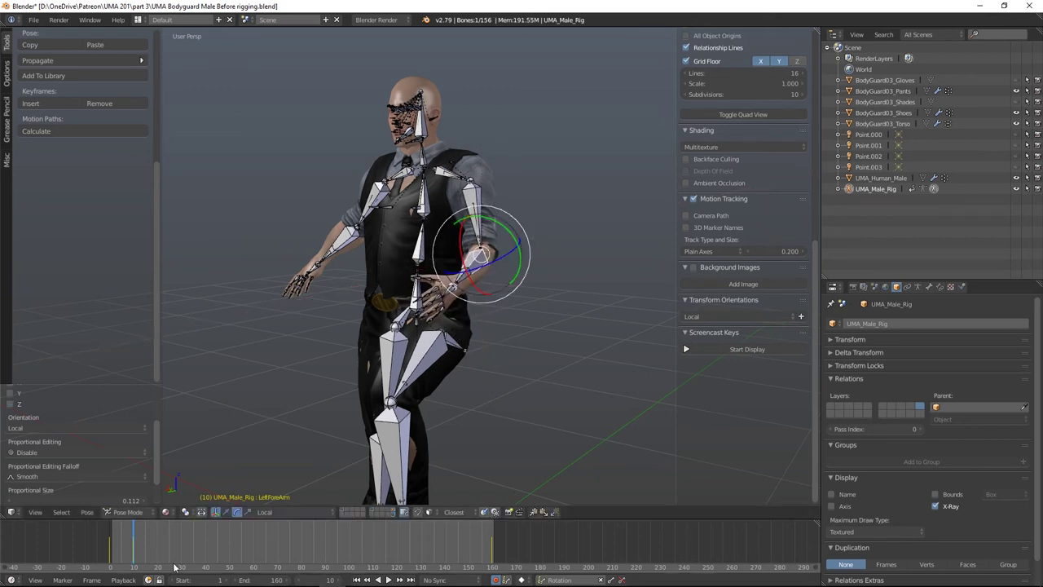
left_click_drag(127, 536, 110, 551)
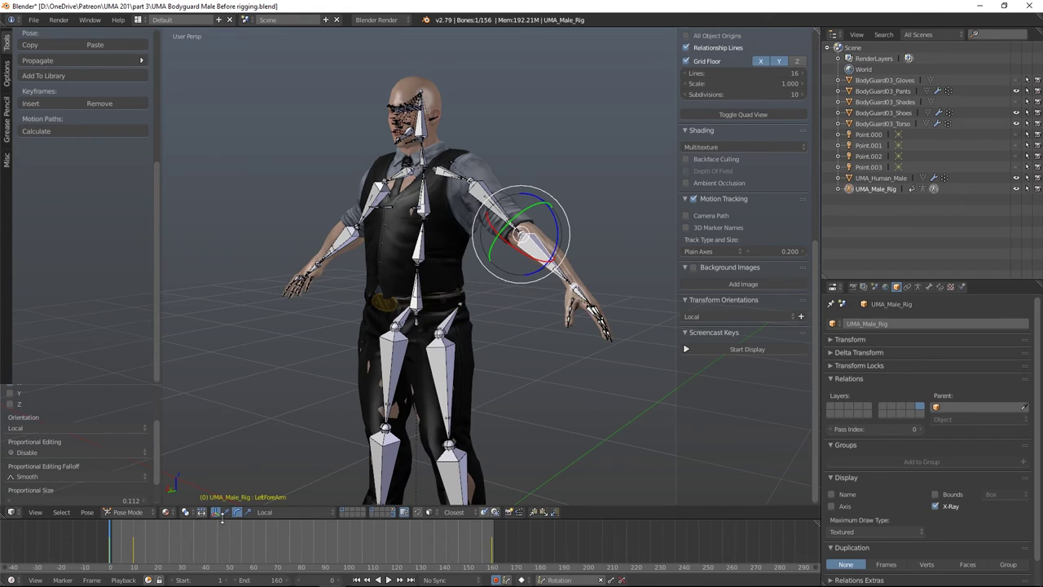
Step: Return UMA_Male_Rig to Object Mode, hide its layer, and scrub between frames 0 and 9 to check the left sleeve's deformation
left_click(128, 512)
left_click(148, 502)
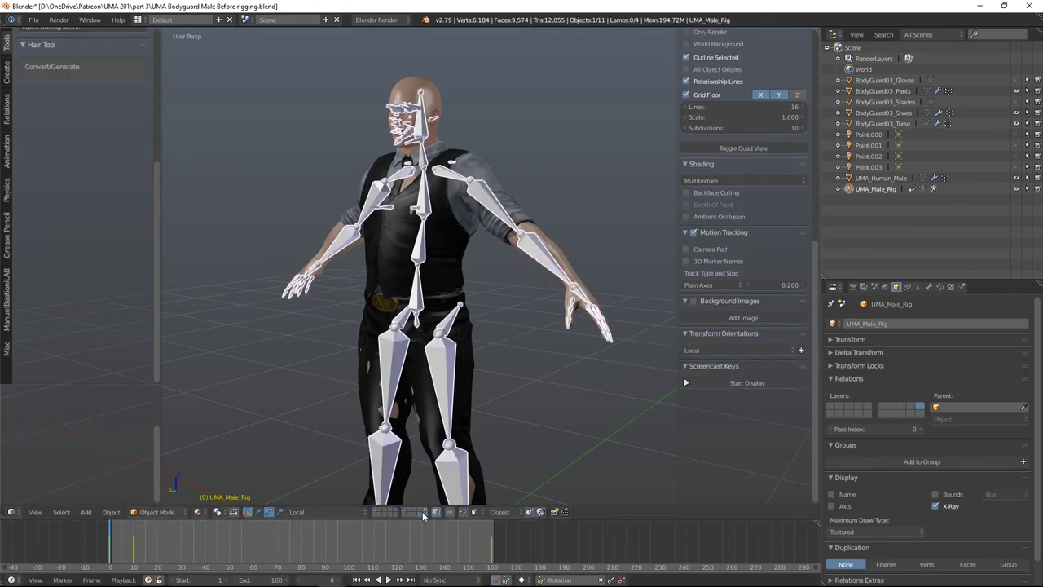
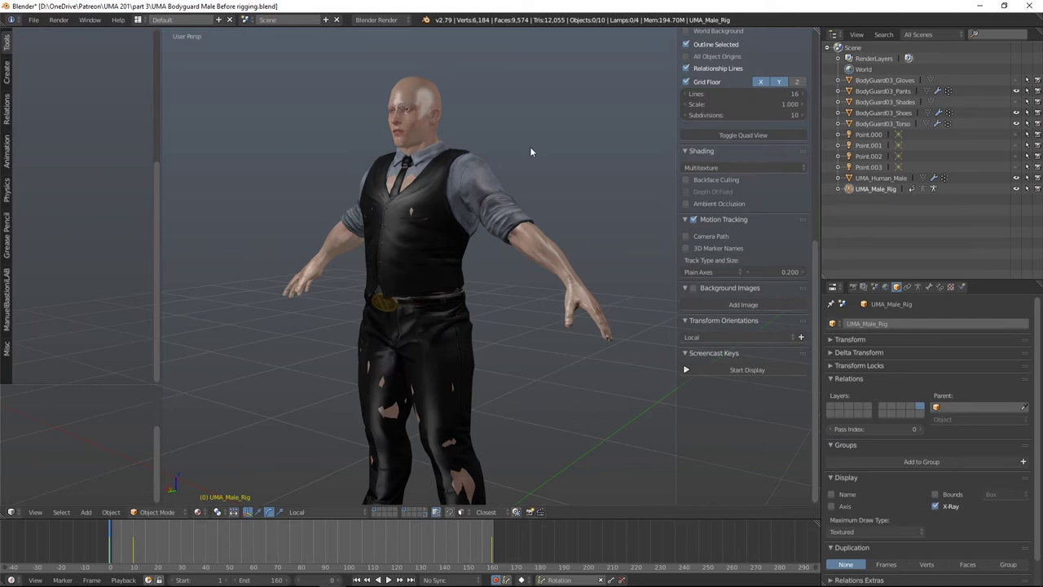
scroll(530, 147, "up", 6)
middle_click_drag(568, 130, 558, 145)
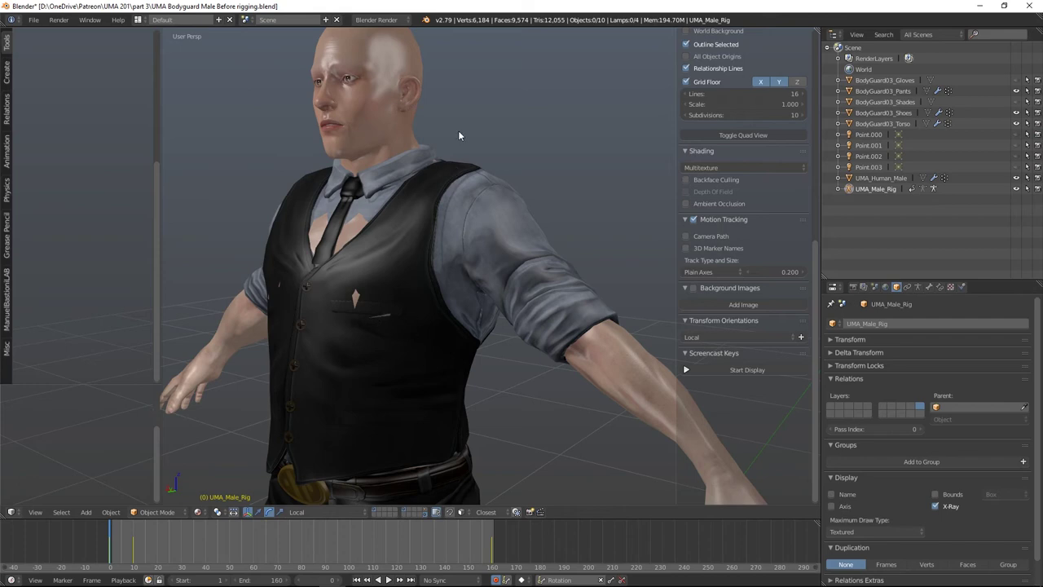
left_click_drag(112, 535, 131, 553)
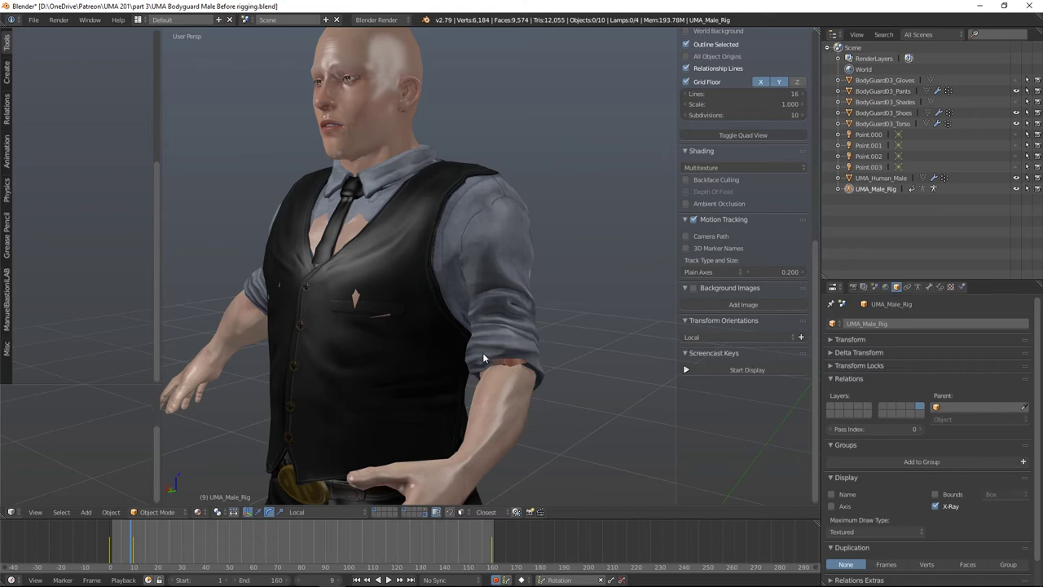
left_click_drag(132, 545, 109, 567)
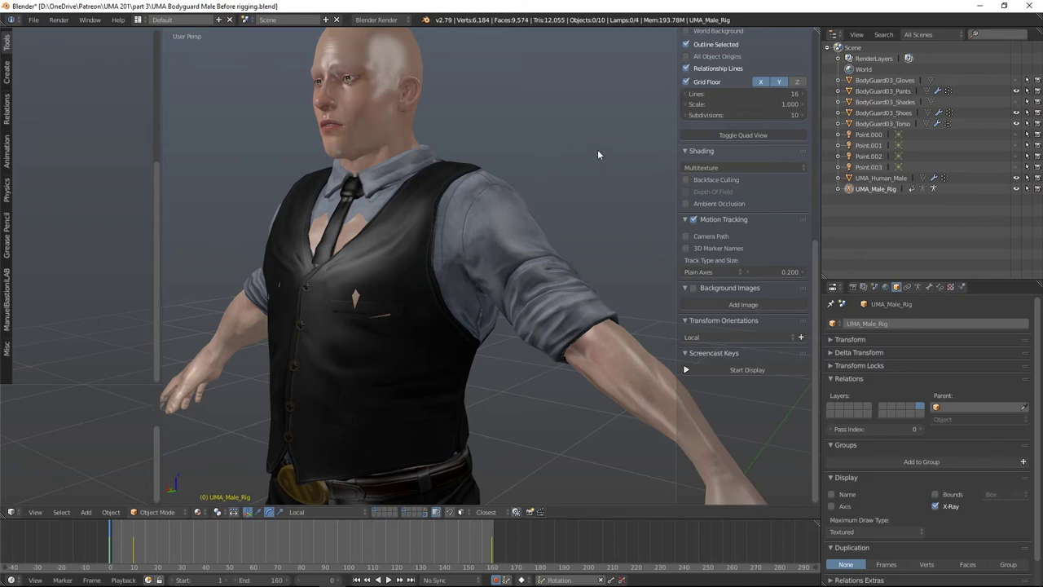
Step: Unhide BodyGuard03_Gloves, transfer the weights from UMA_Human_Male to it in Weight Paint mode, and return to Object Mode
middle_click_drag(570, 136, 899, 152)
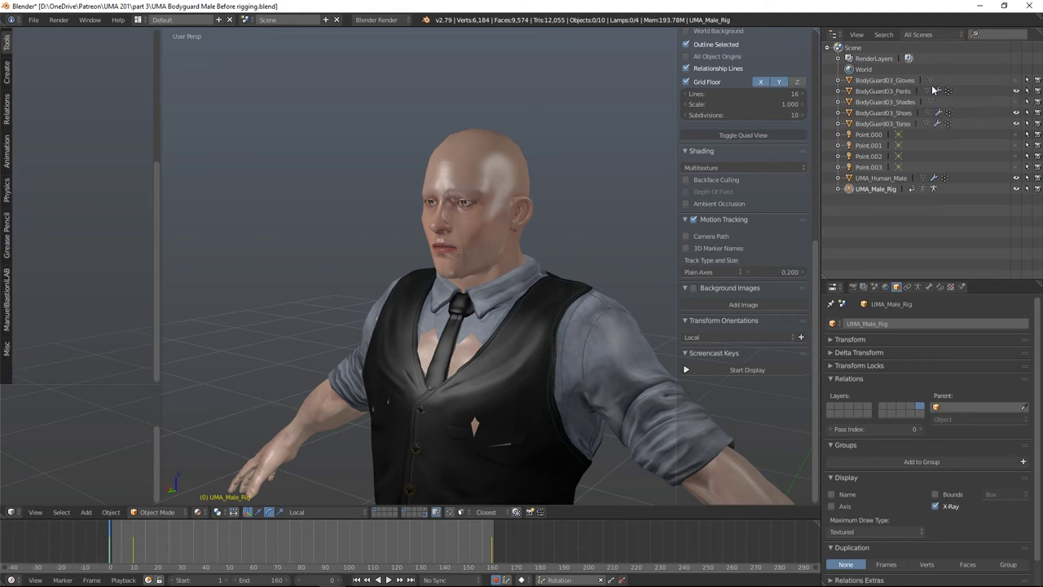
left_click(1017, 81)
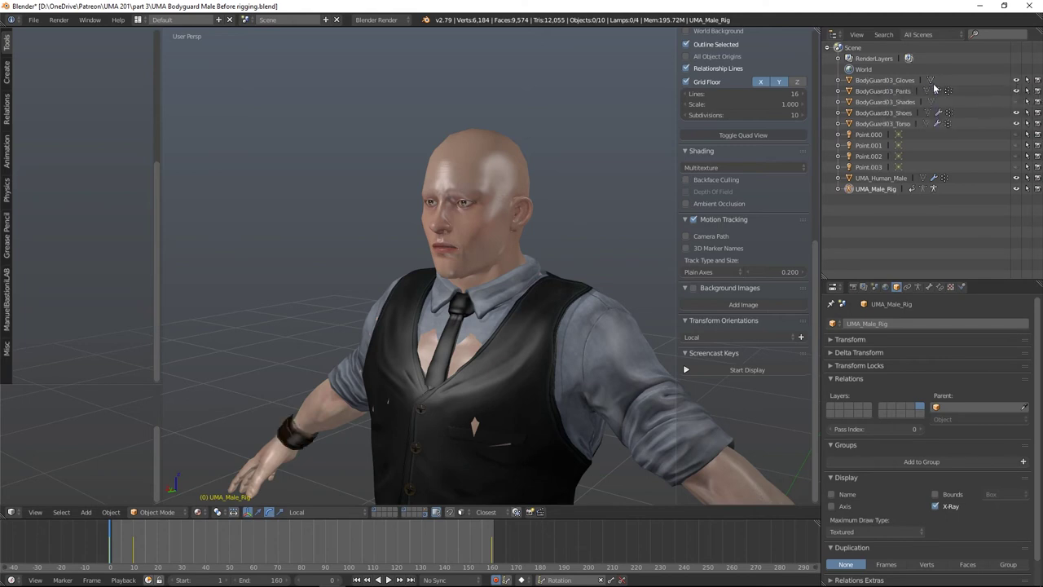
right_click(528, 141)
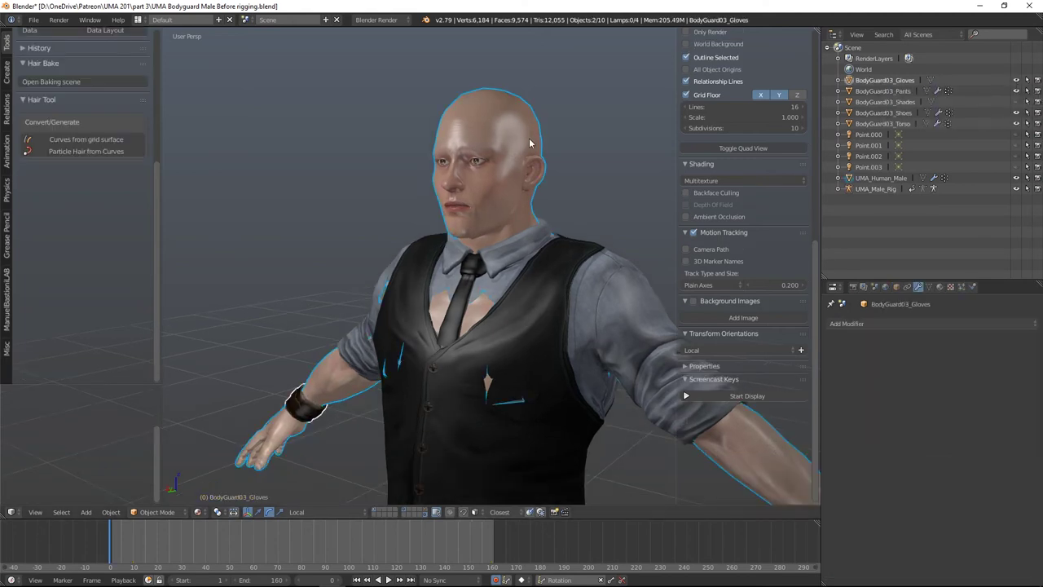
right_click(298, 404, "shift")
left_click(154, 511)
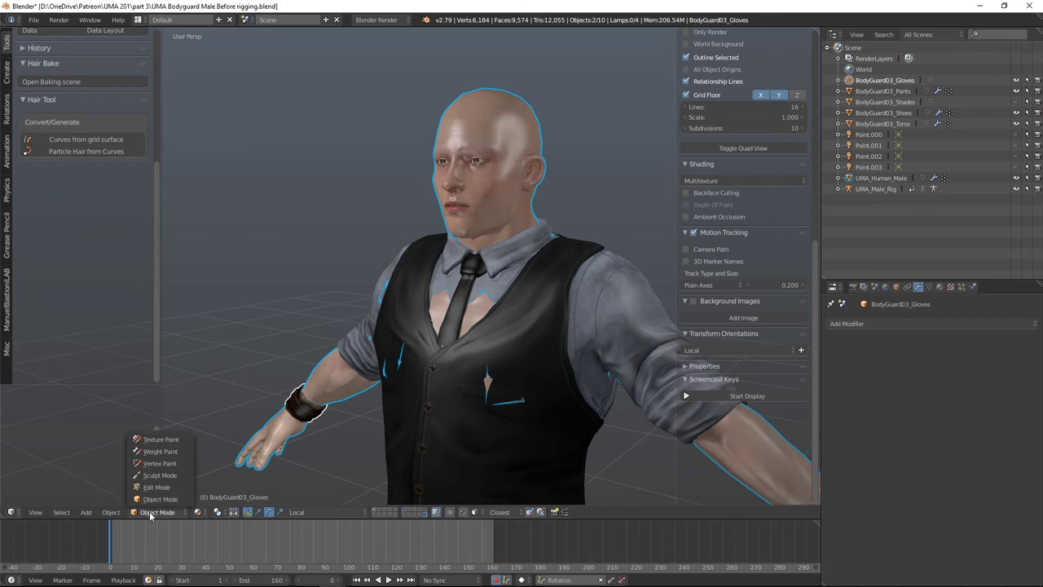
left_click(156, 454)
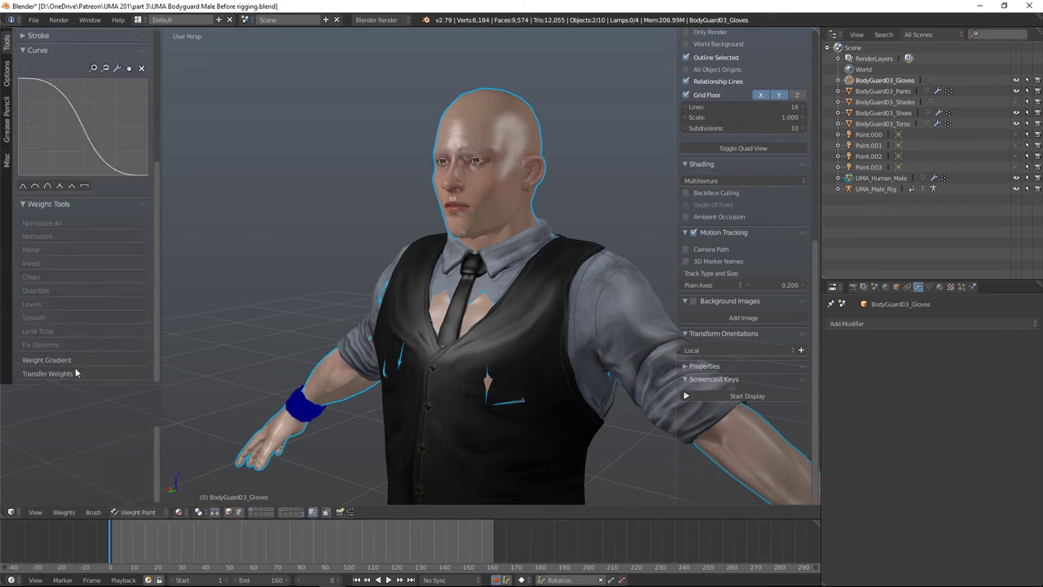
left_click(76, 373)
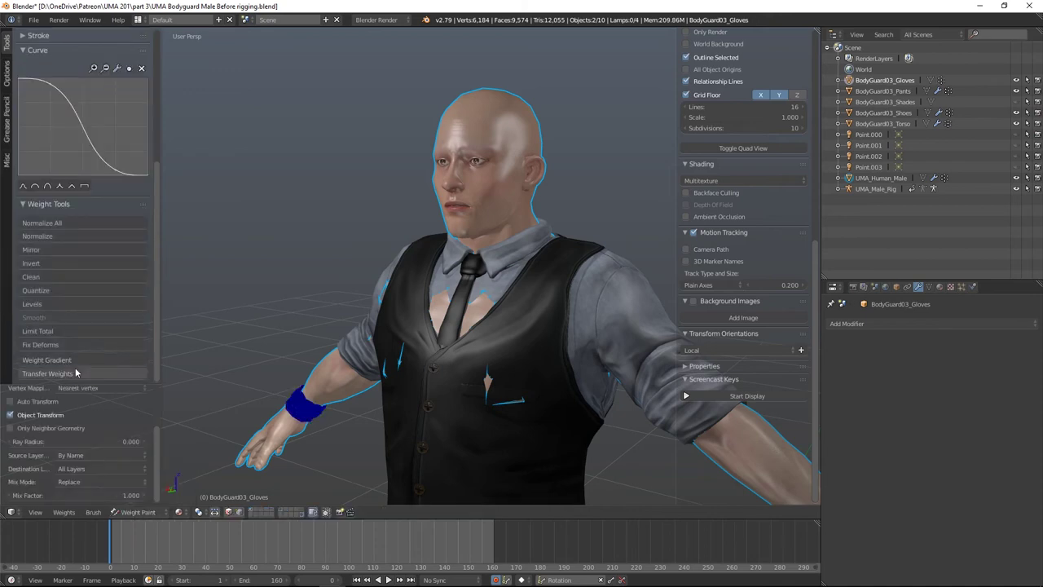
left_click(140, 511)
left_click(140, 500)
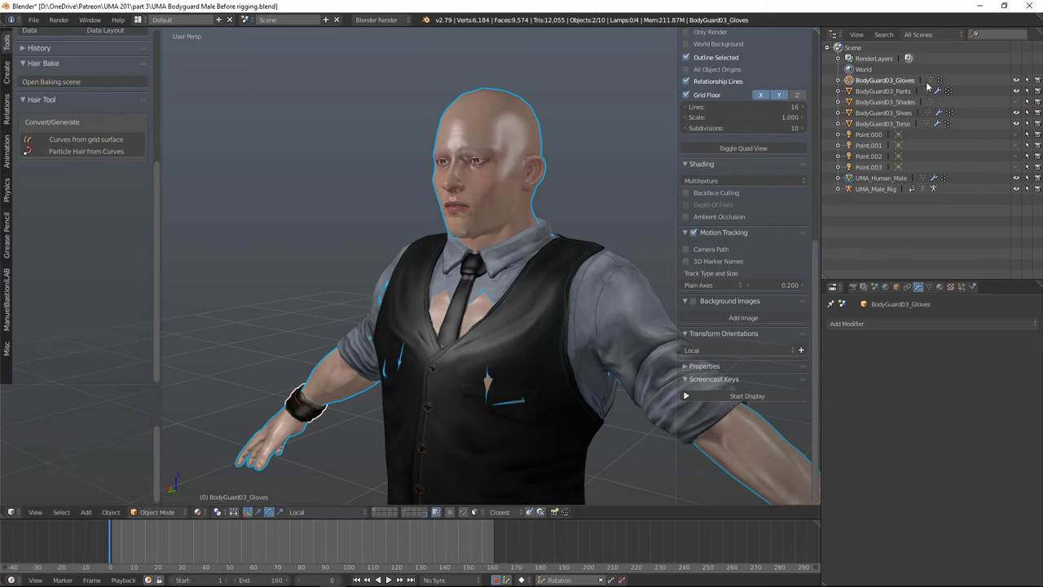
Step: Add an Armature modifier to BodyGuard03_Gloves with UMA_Male_Rig as its object
left_click(894, 323)
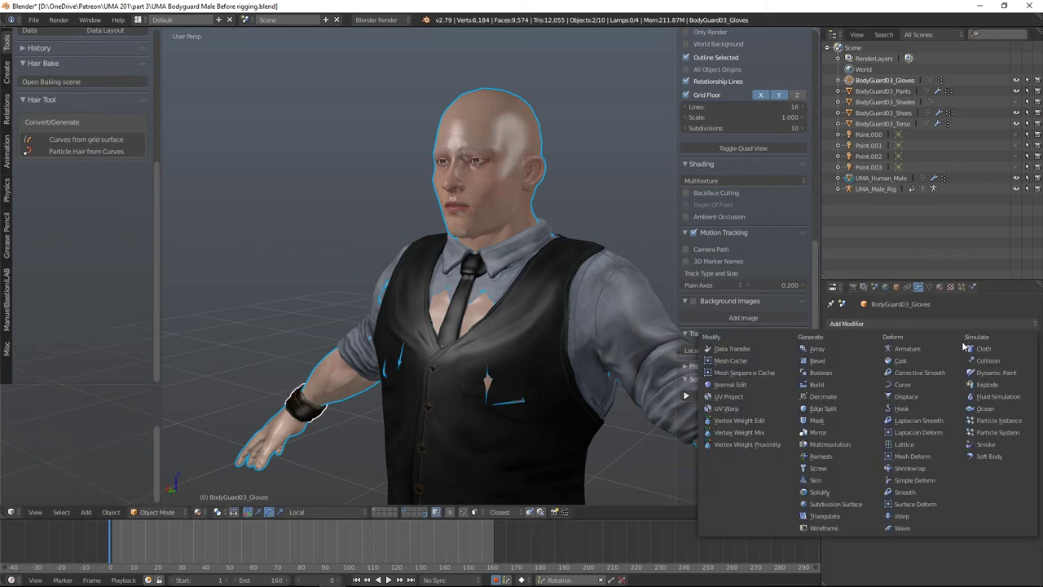
left_click(907, 349)
left_click(863, 383)
left_click(850, 399)
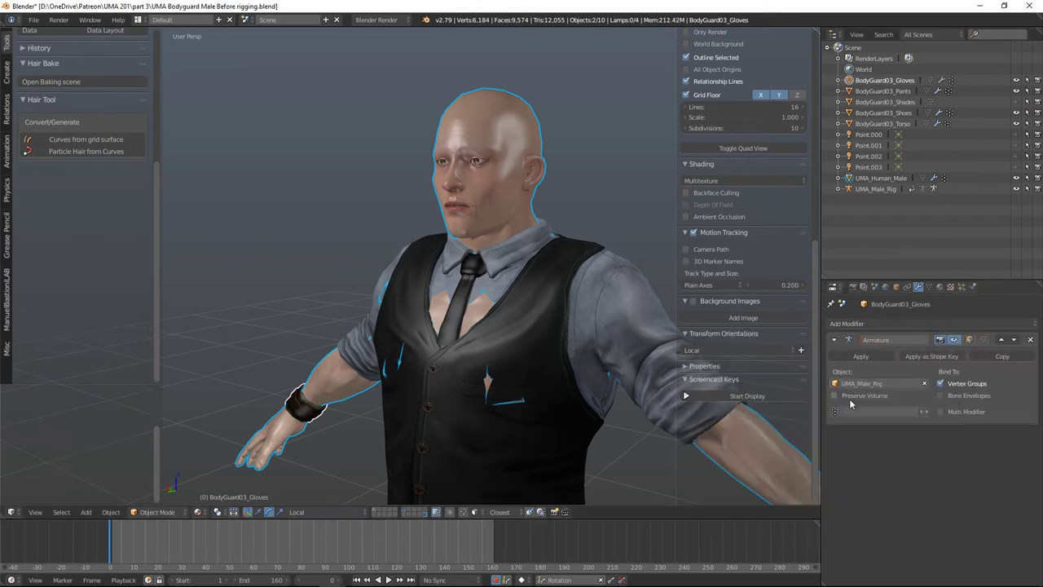
Step: Preview the arm animation from frame 0 to check that both wristbands follow the hands
scroll(493, 273, "down", 3)
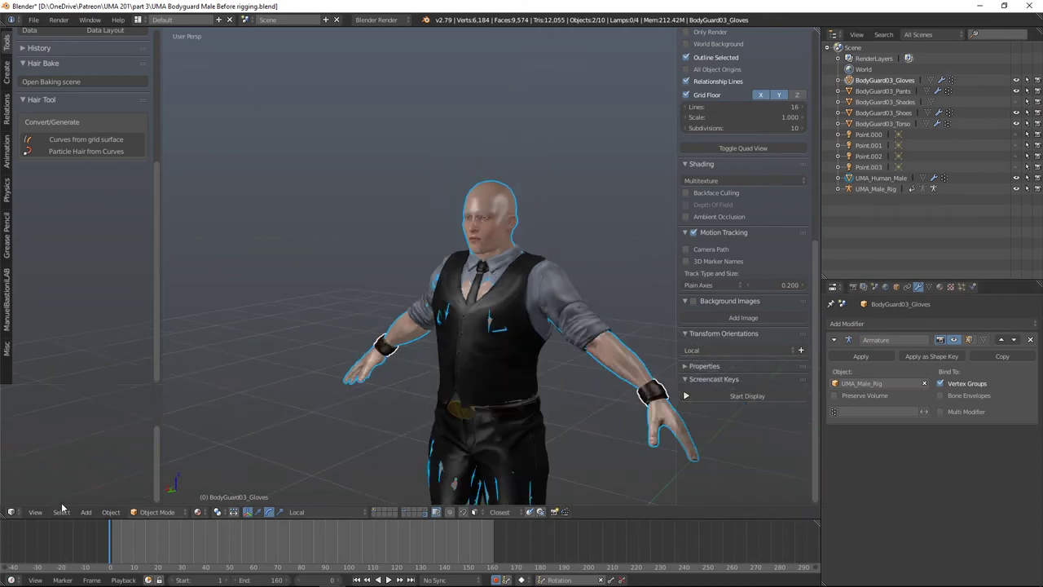
key("alt+a")
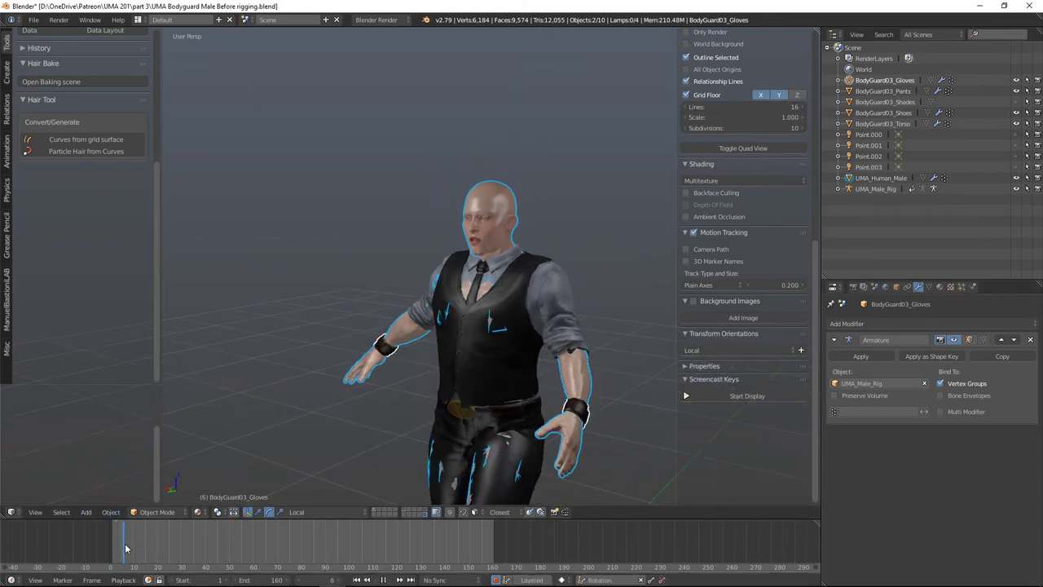
key("Escape")
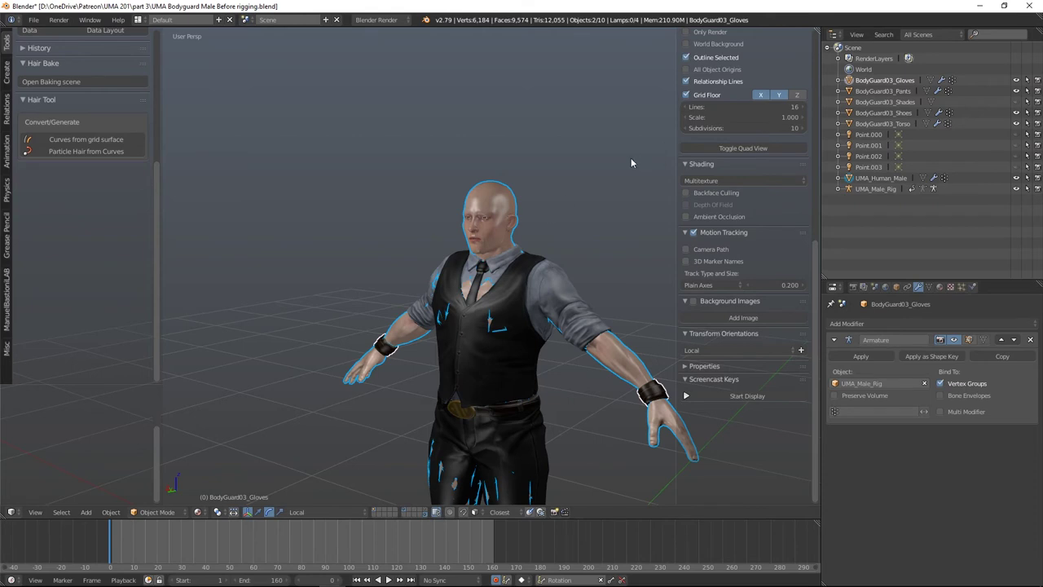
Step: Unhide BodyGuard03_Shades, transfer the weights from UMA_Human_Male to it in Weight Paint mode, and return to Object Mode
scroll(631, 157, "up", 2)
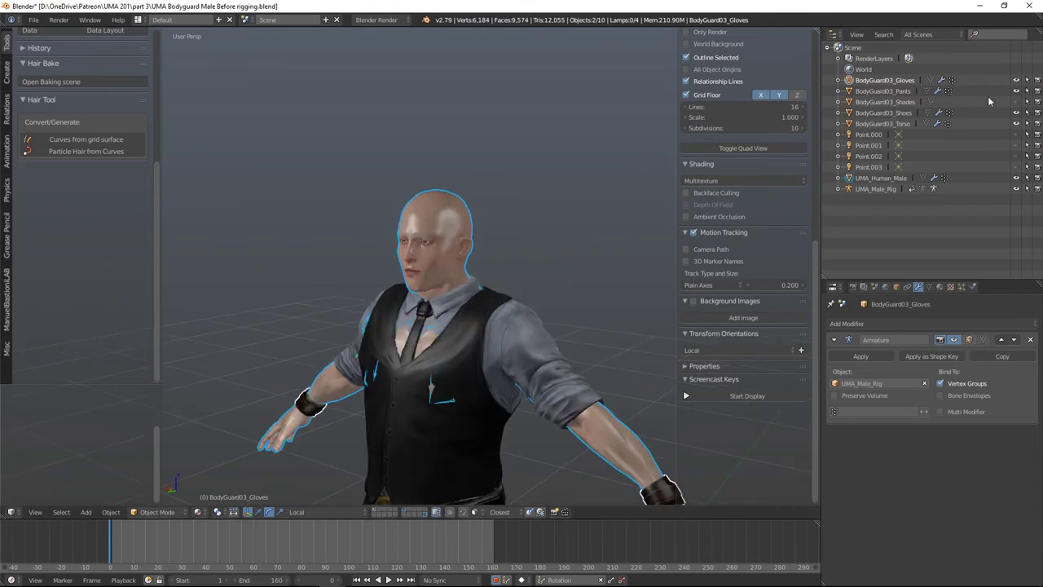
left_click(1016, 101)
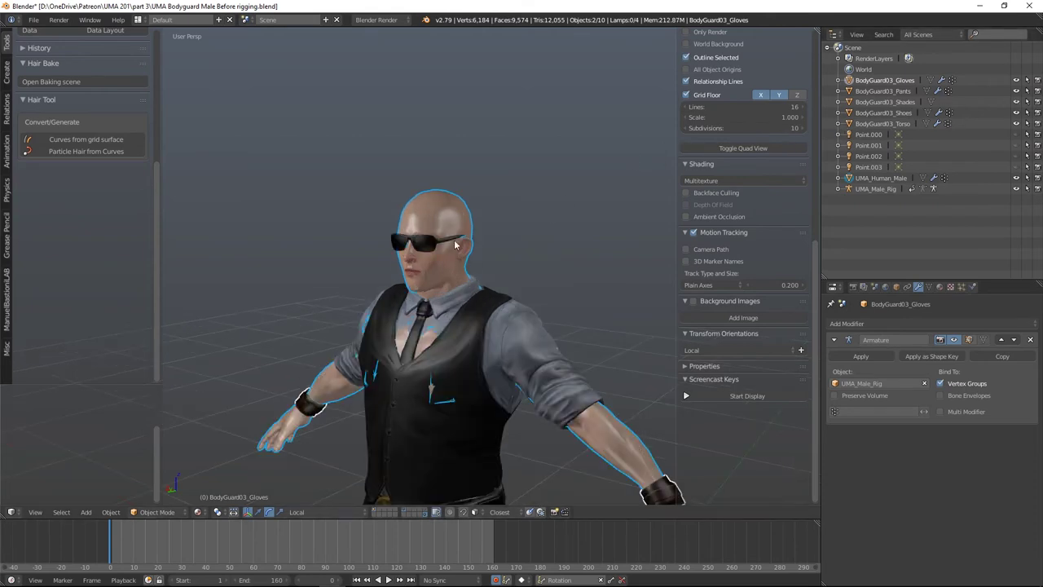
right_click(450, 214)
right_click(424, 246)
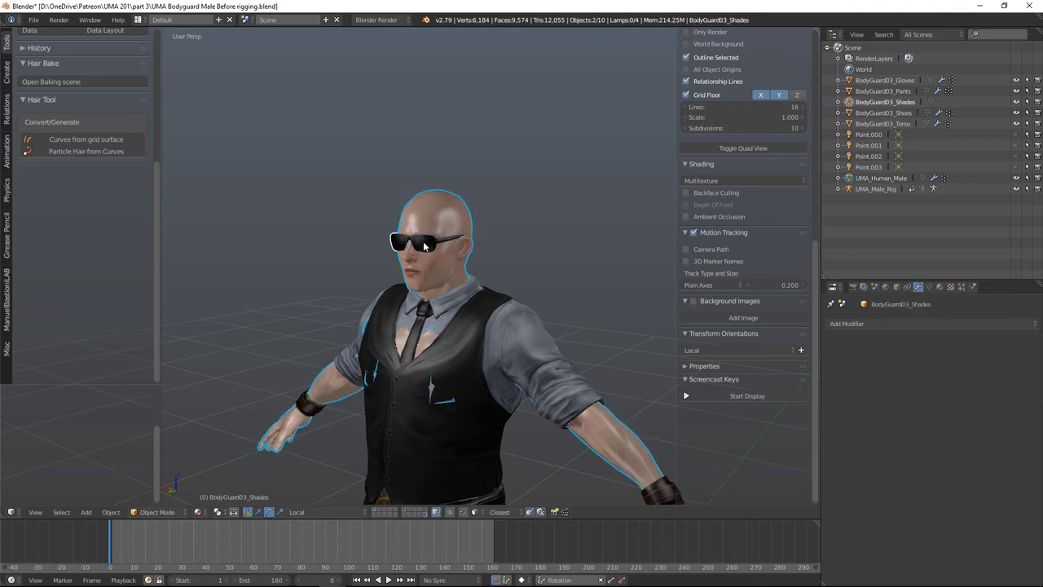
left_click(157, 512)
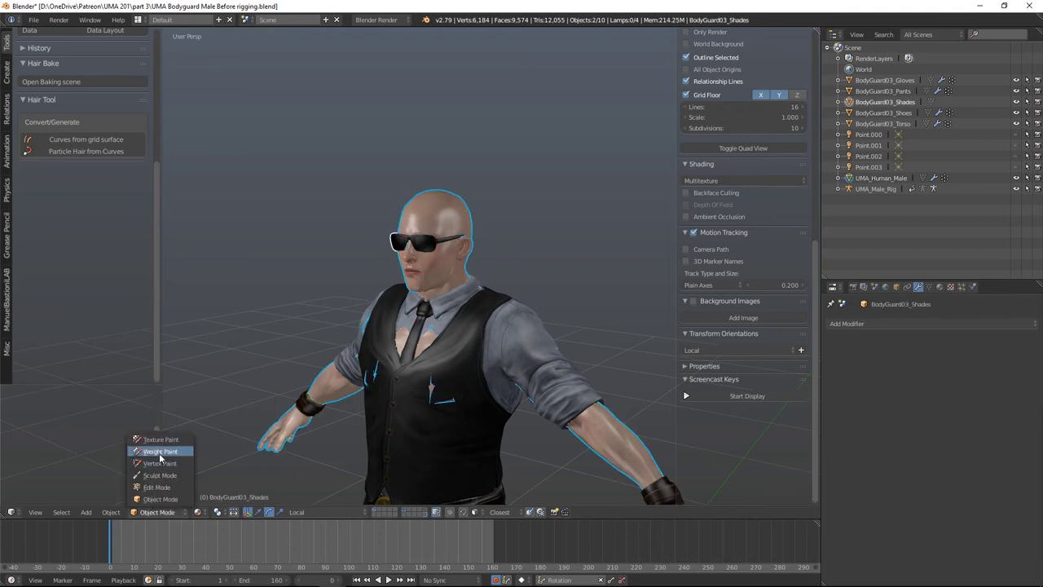
left_click(162, 454)
left_click(88, 371)
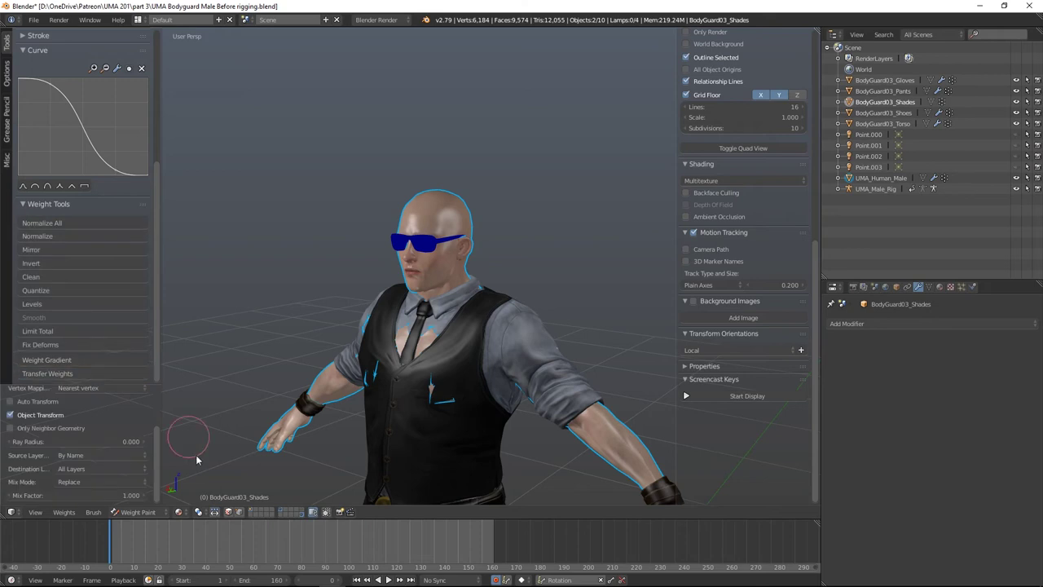
left_click(157, 512)
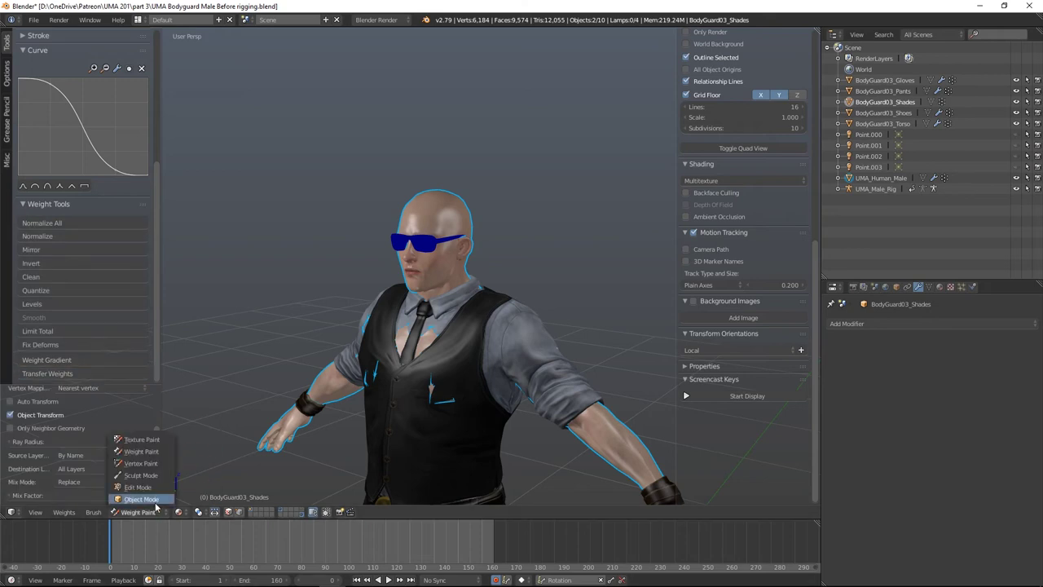
left_click(151, 497)
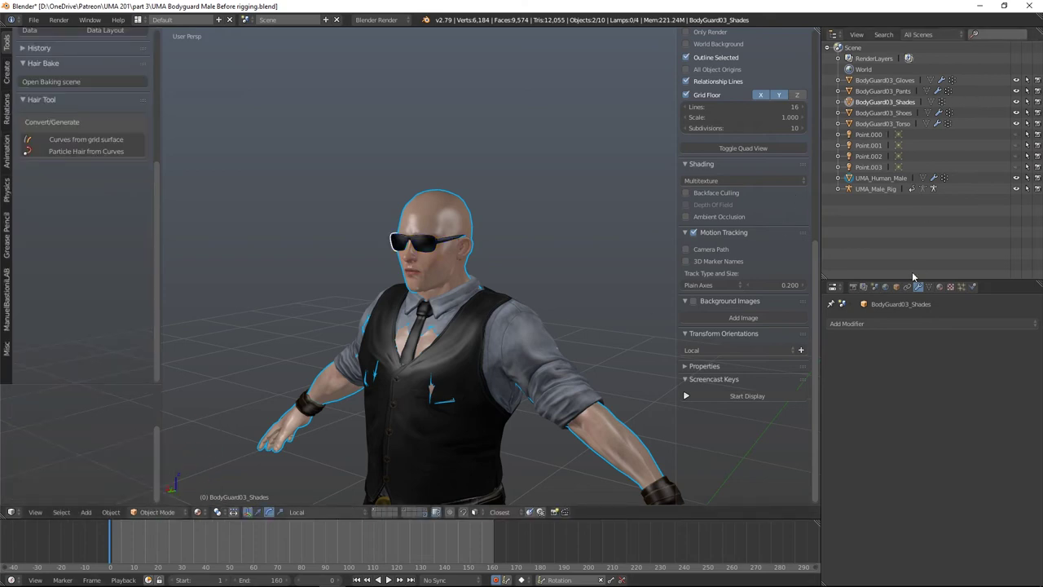
Step: Add an Armature modifier to BodyGuard03_Shades with UMA_Male_Rig as its object
left_click(880, 323)
left_click(815, 348)
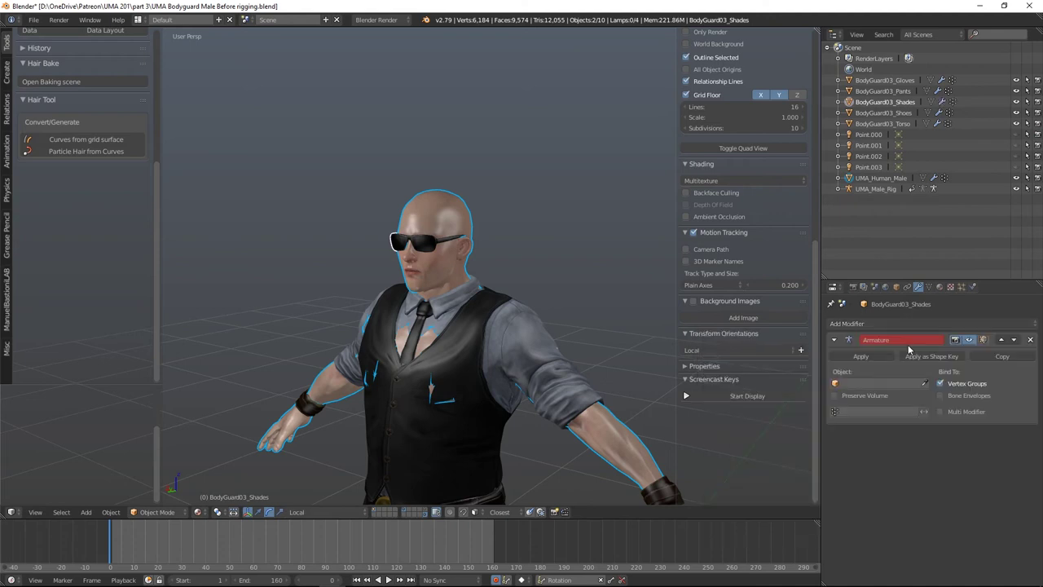
left_click(863, 383)
left_click(860, 400)
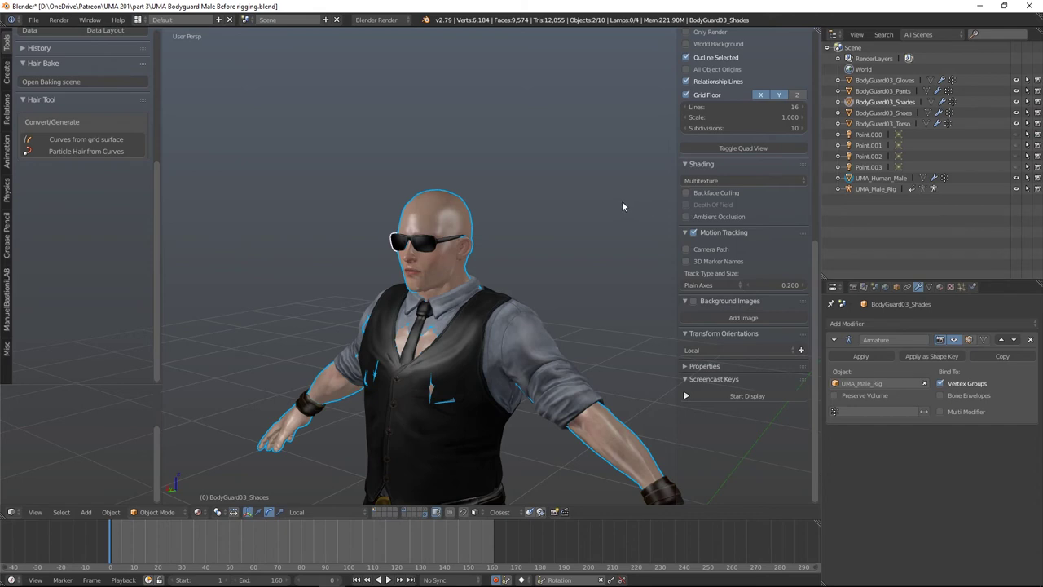
Step: Preview the arm animation up to frame 8 and back to 0, examining the left sleeve cuff where it meets the forearm
scroll(608, 220, "up", 3)
middle_click_drag(581, 234, 575, 165, "shift")
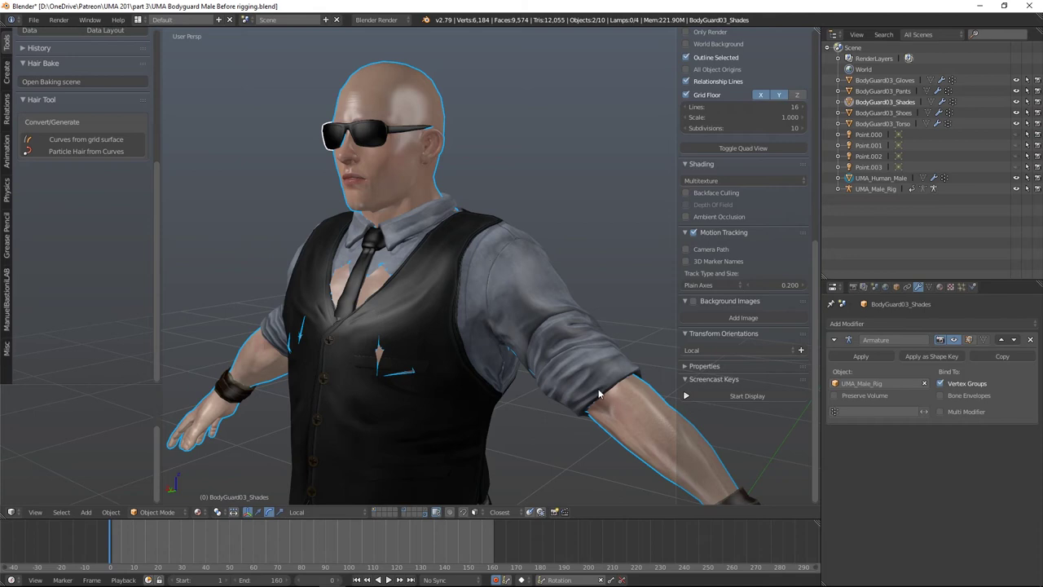
key("alt+a")
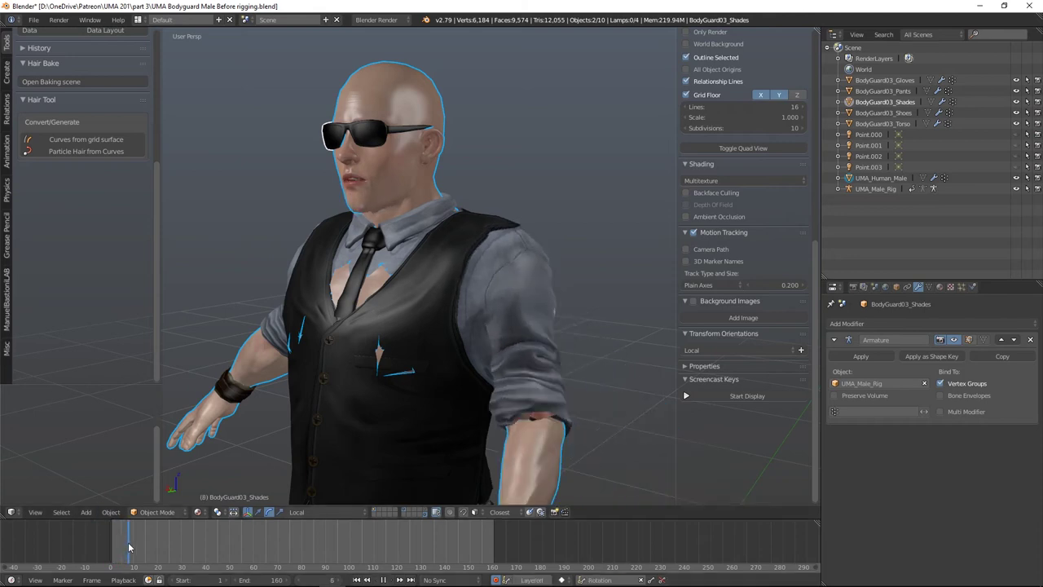
key("alt+a")
scroll(535, 420, "up", 5)
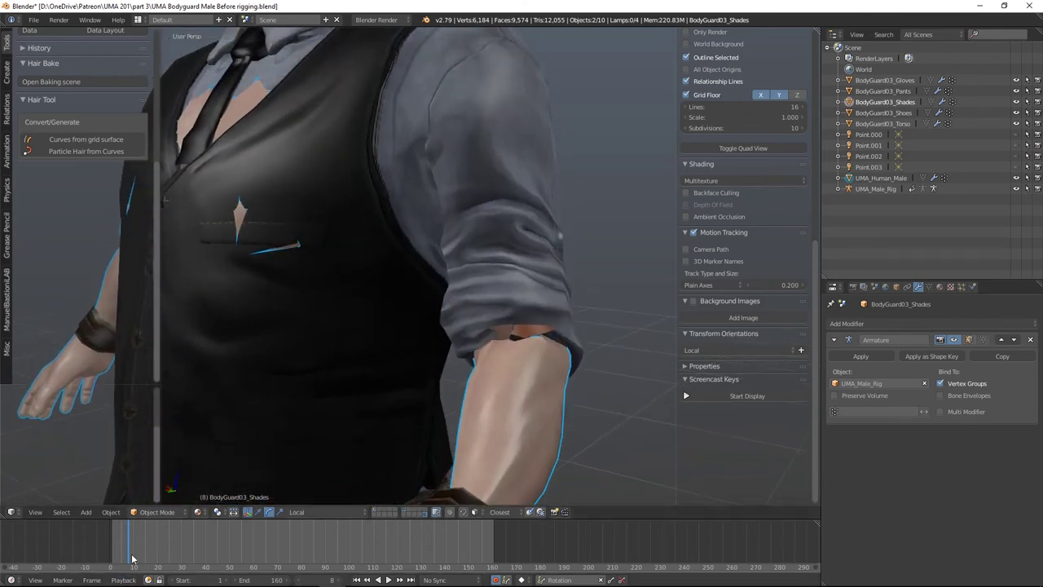
left_click_drag(115, 550, 110, 551)
scroll(545, 295, "up", 3)
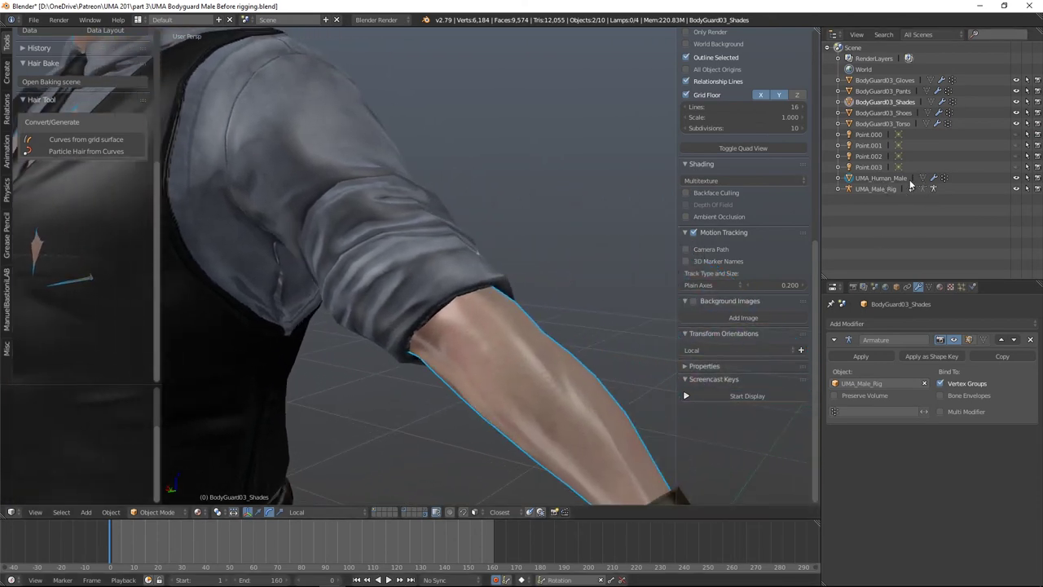
Step: Hide UMA_Human_Male and open BodyGuard03_Torso in Edit Mode at the left sleeve, toggling Limit Selection to Visible
left_click(1016, 178)
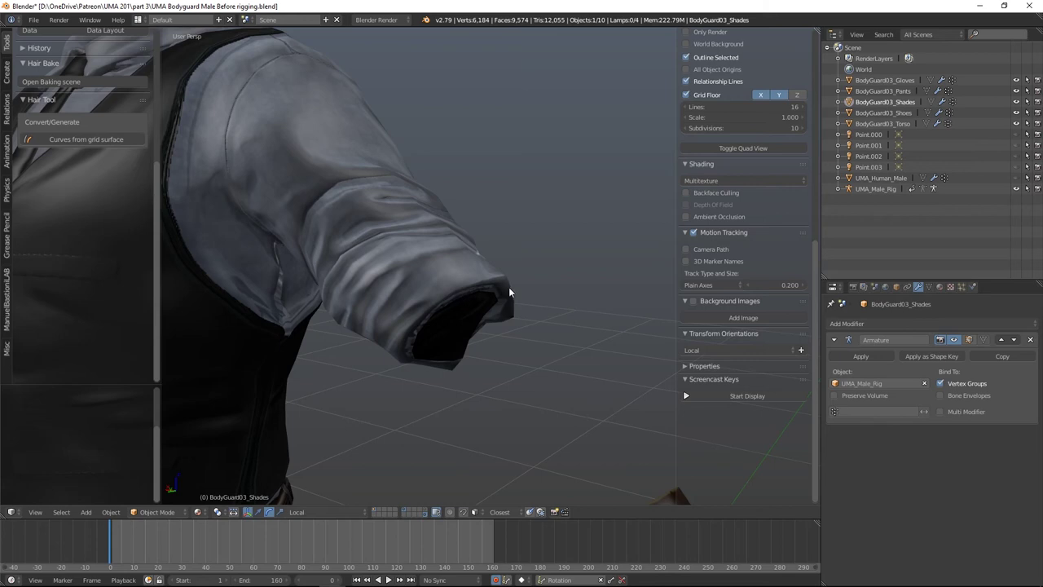
mouse_move(110, 553)
left_mouse_down()
mouse_move(136, 556)
mouse_move(115, 559)
mouse_move(137, 568)
mouse_move(110, 568)
left_mouse_up()
right_click(398, 215)
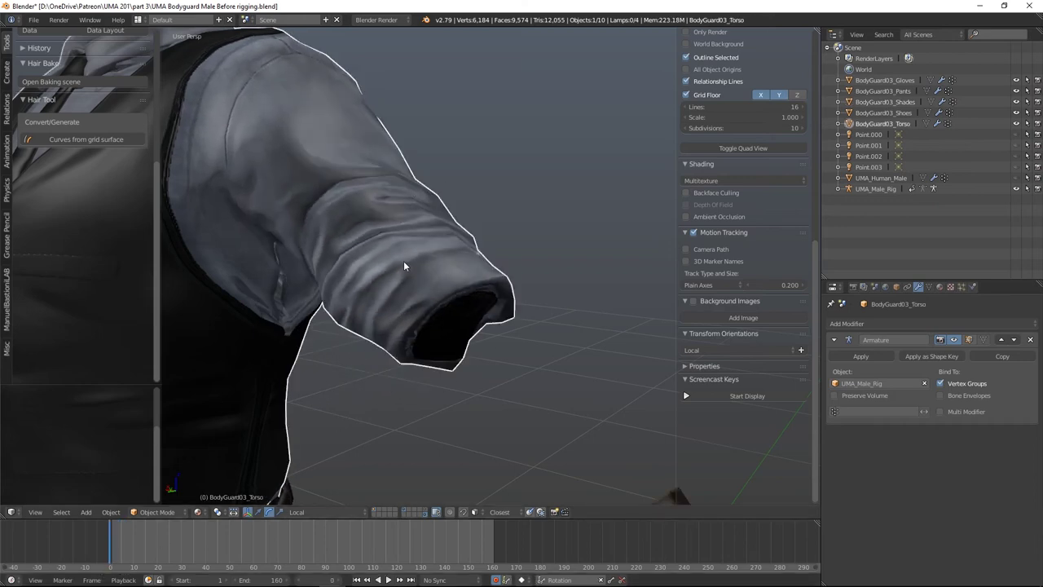
key("Tab")
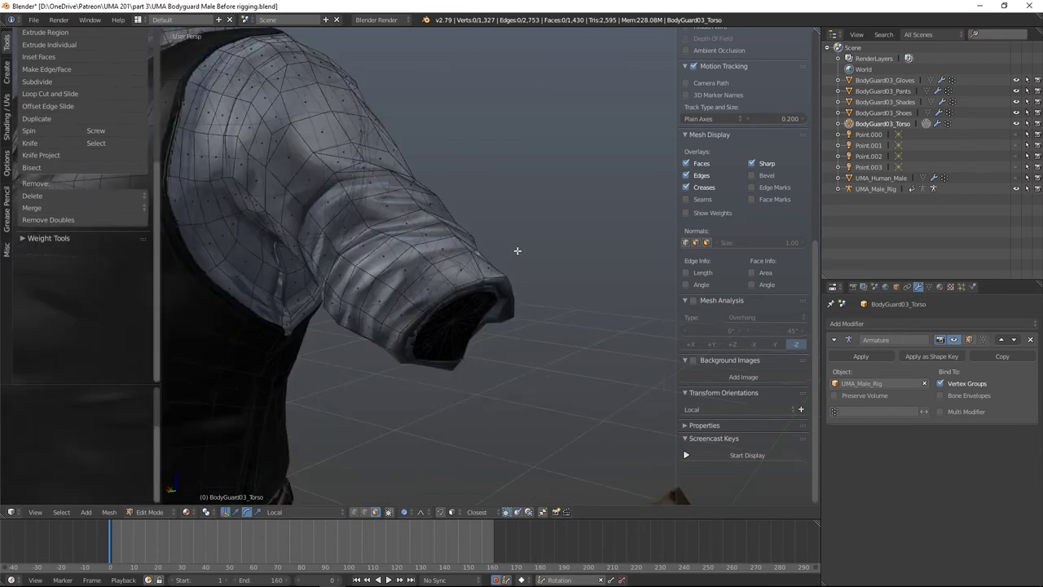
mouse_move(523, 251)
middle_mouse_down()
mouse_move(549, 266)
mouse_move(530, 263)
middle_mouse_up()
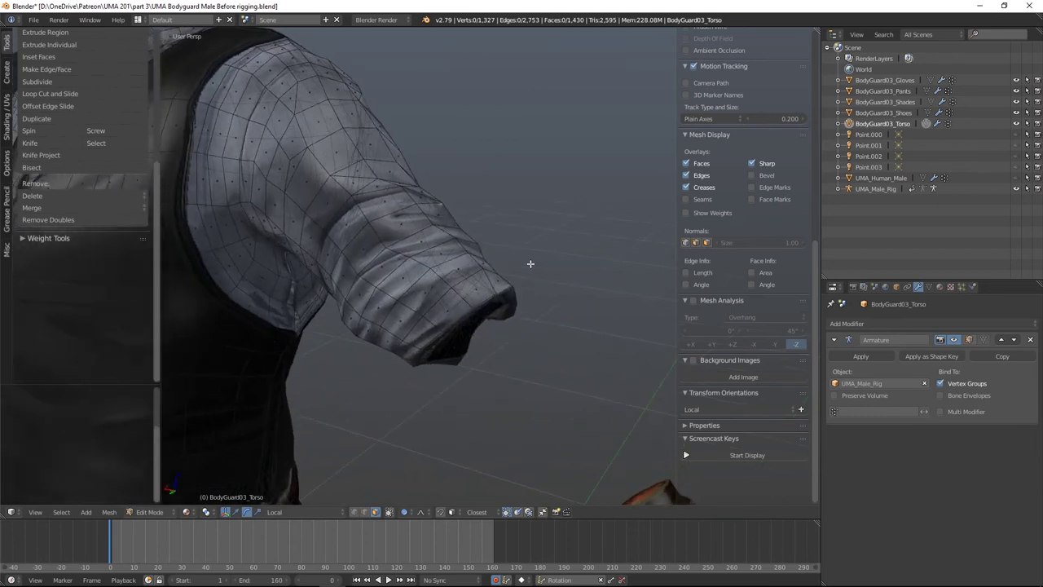
left_click(390, 513)
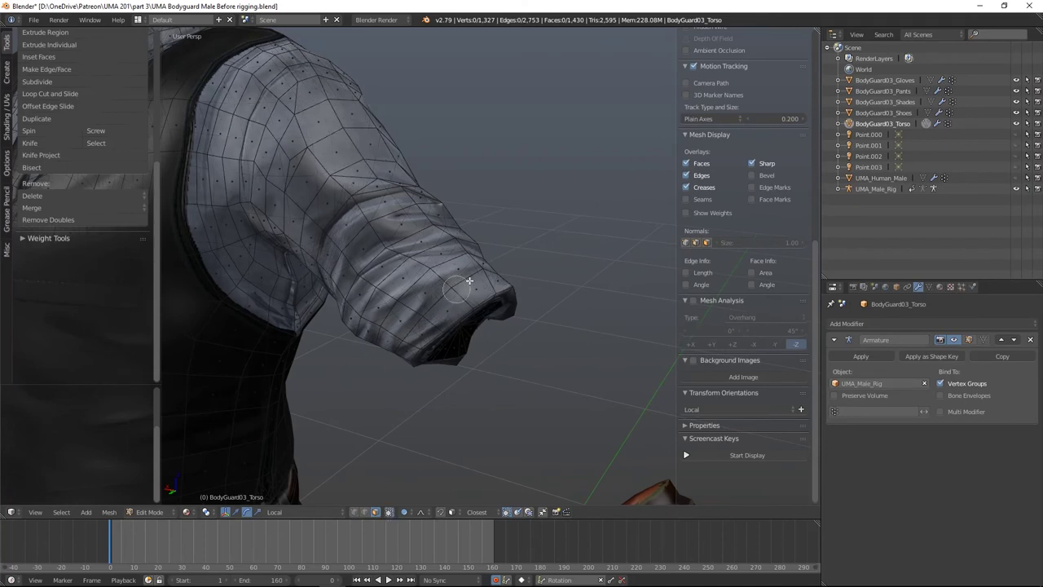
Step: Circle-select the faces around the cuff end of BodyGuard03_Torso's left sleeve from both sides of the arm
key("c")
mouse_move(477, 261)
left_mouse_down()
mouse_move(420, 287)
mouse_move(391, 346)
mouse_move(501, 304)
mouse_move(443, 359)
mouse_move(401, 355)
mouse_move(372, 334)
mouse_move(387, 337)
mouse_move(467, 269)
mouse_move(490, 268)
mouse_move(580, 313)
left_mouse_up()
right_click(571, 306)
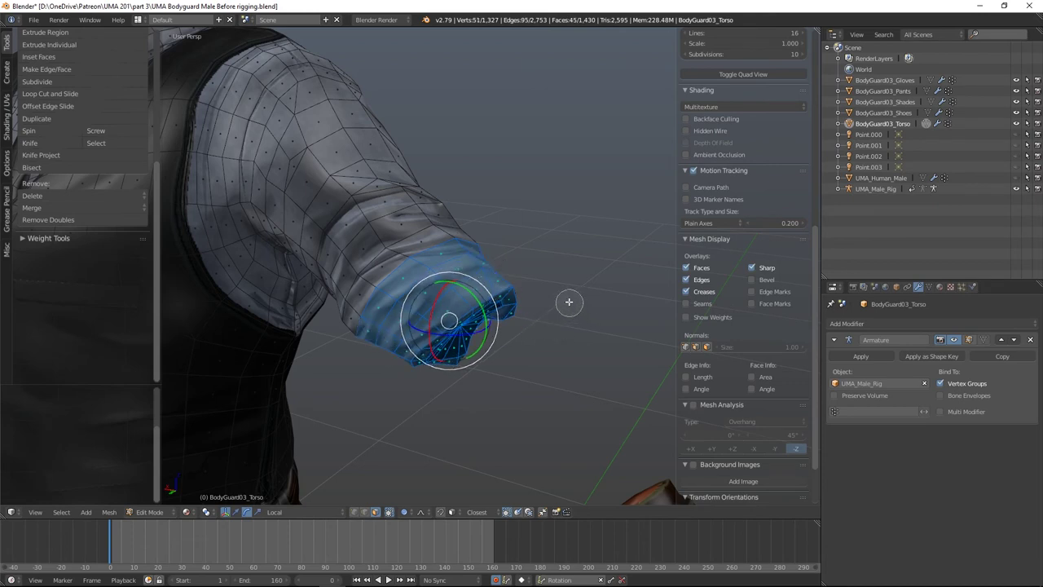
middle_click_drag(552, 320, 343, 281)
key("c")
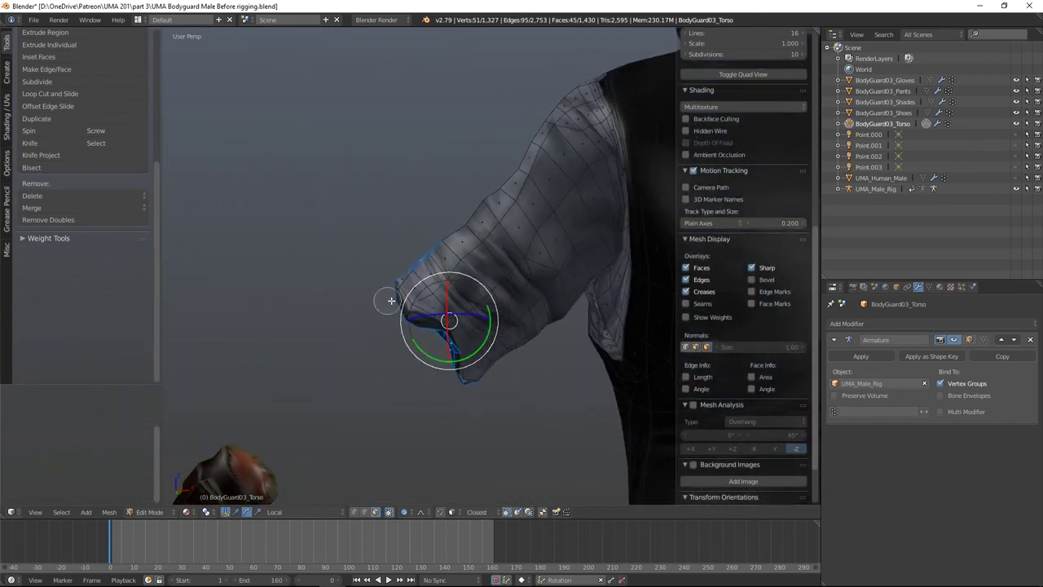
mouse_move(405, 289)
left_mouse_down()
mouse_move(436, 283)
mouse_move(434, 270)
mouse_move(459, 293)
mouse_move(466, 335)
mouse_move(451, 331)
mouse_move(464, 353)
mouse_move(485, 371)
mouse_move(496, 345)
left_mouse_up()
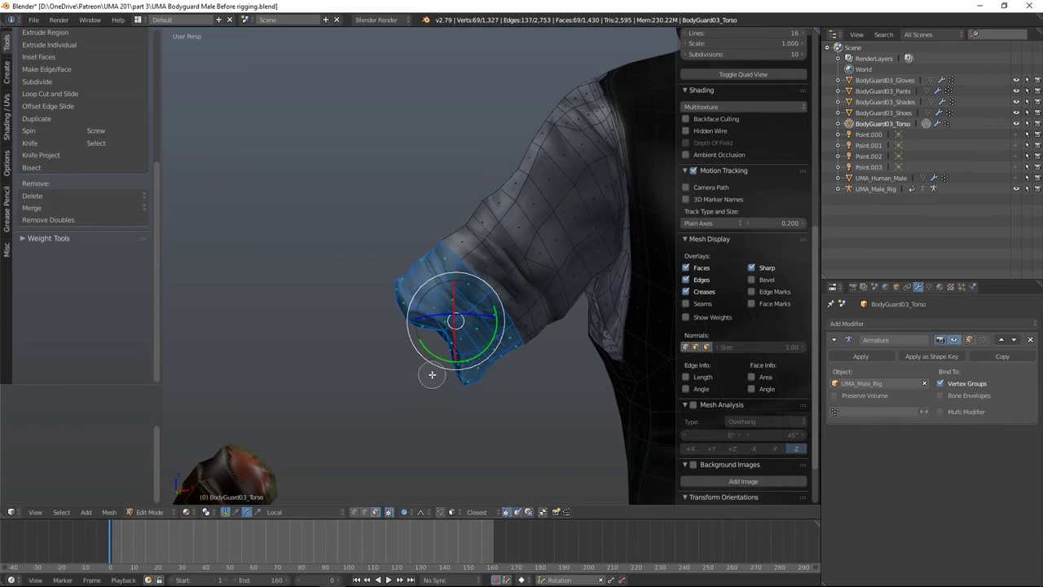
key("Escape")
middle_click_drag(438, 343, 587, 391)
Step: Start the Screencast Keys display and set its X position to 23
scroll(724, 430, "down", 2)
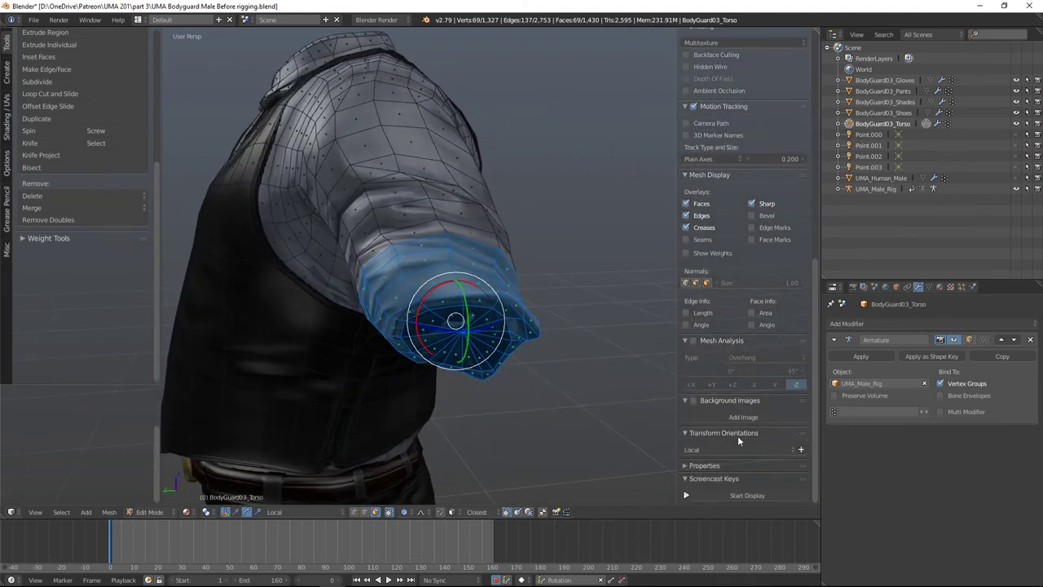
left_click(740, 495)
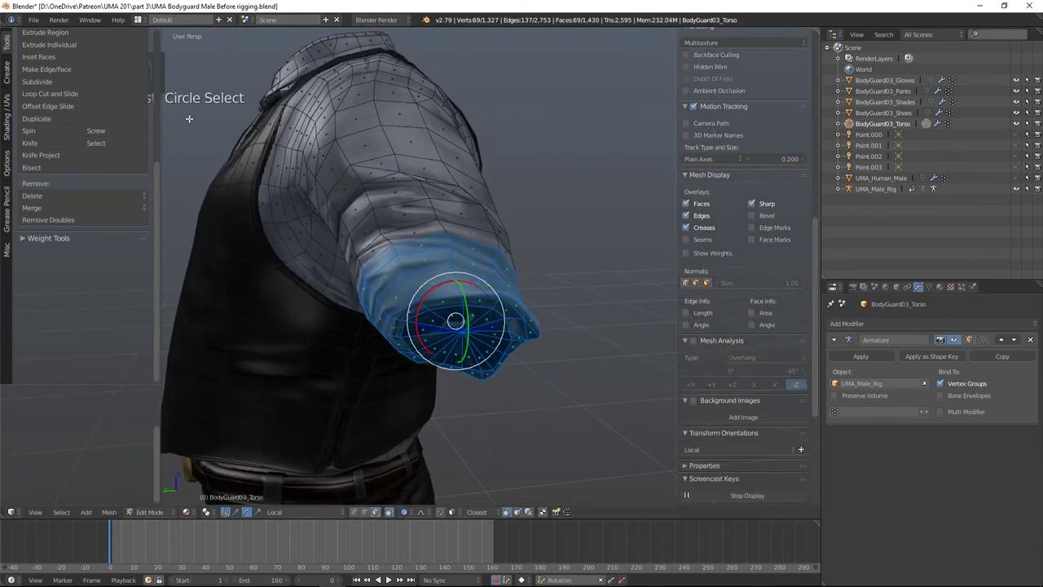
scroll(764, 471, "down", 3)
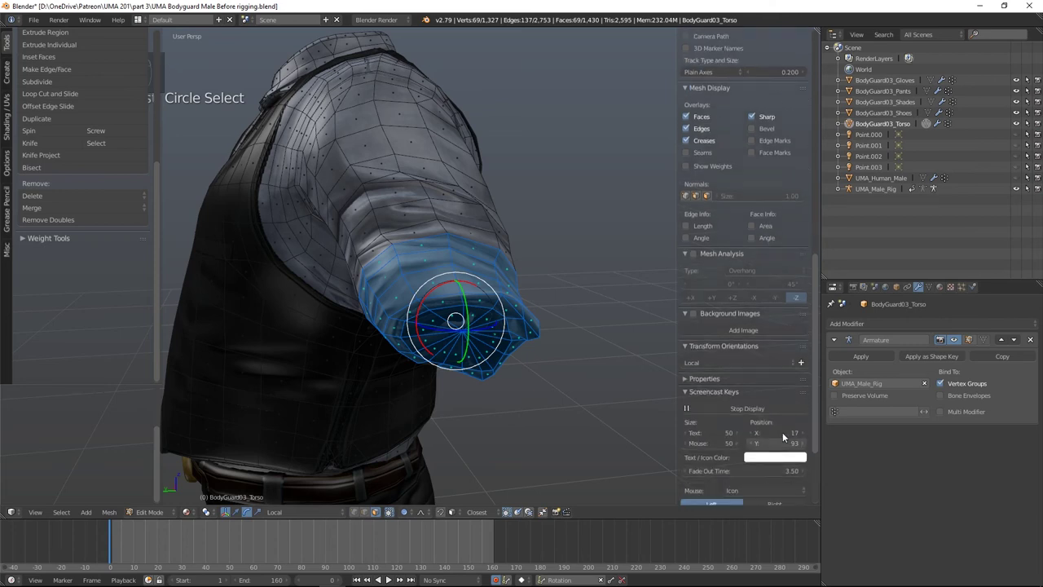
left_click_drag(779, 438, 793, 438)
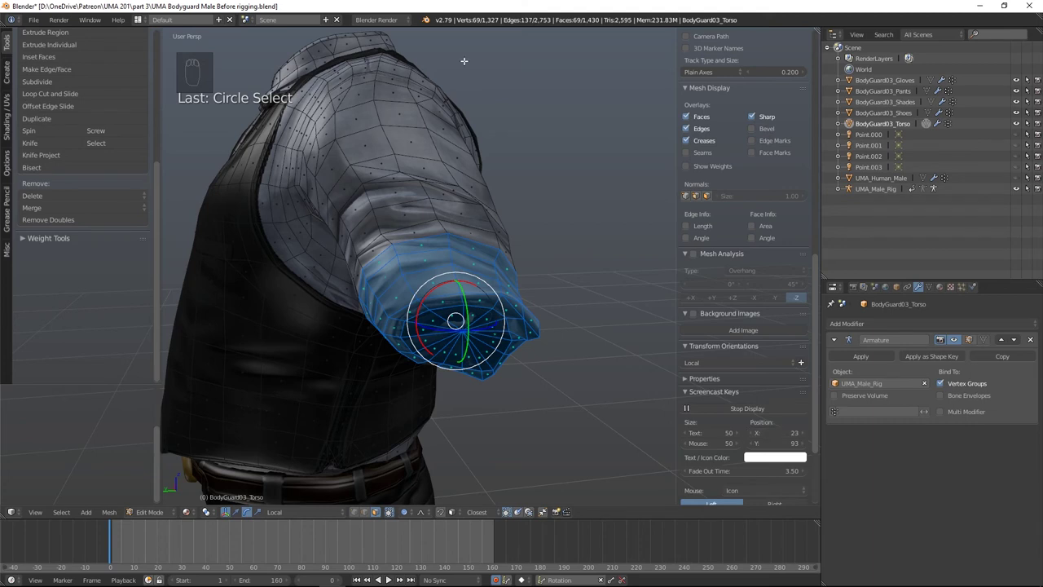
Step: Hide the selected cuff faces of the left sleeve
mouse_move(570, 209)
middle_mouse_down()
mouse_move(615, 228)
mouse_move(583, 225)
middle_mouse_up()
key("h")
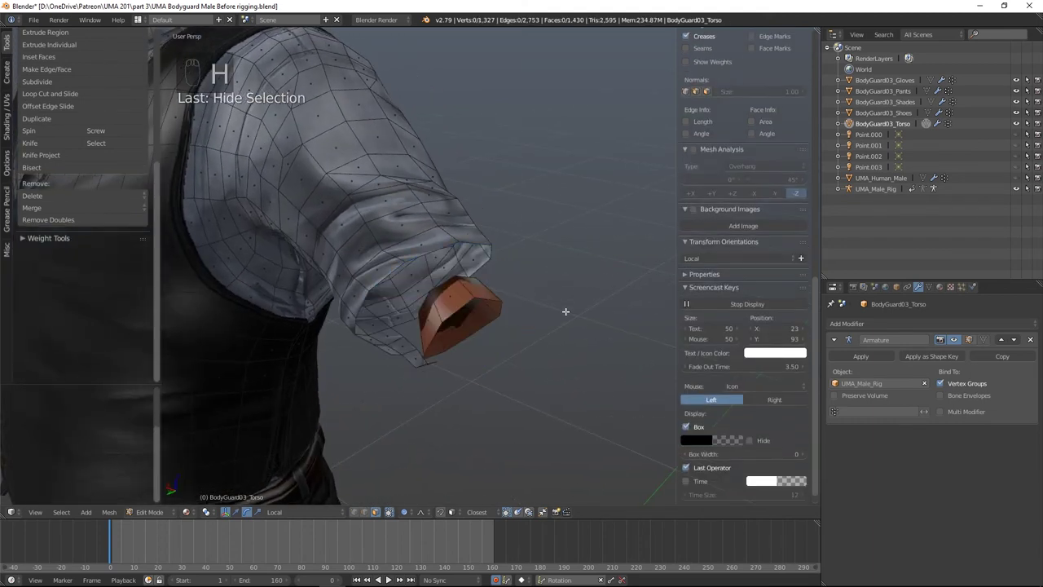
middle_click_drag(560, 316, 617, 300)
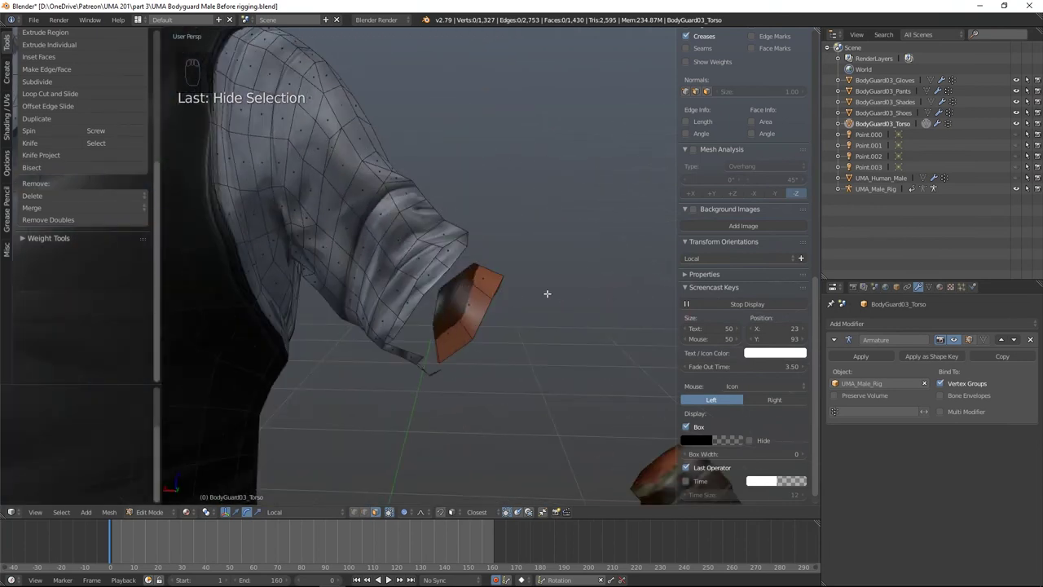
Step: Select all faces of the leftover skin-coloured arm piece inside the left sleeve and delete them with the Faces option
key("c")
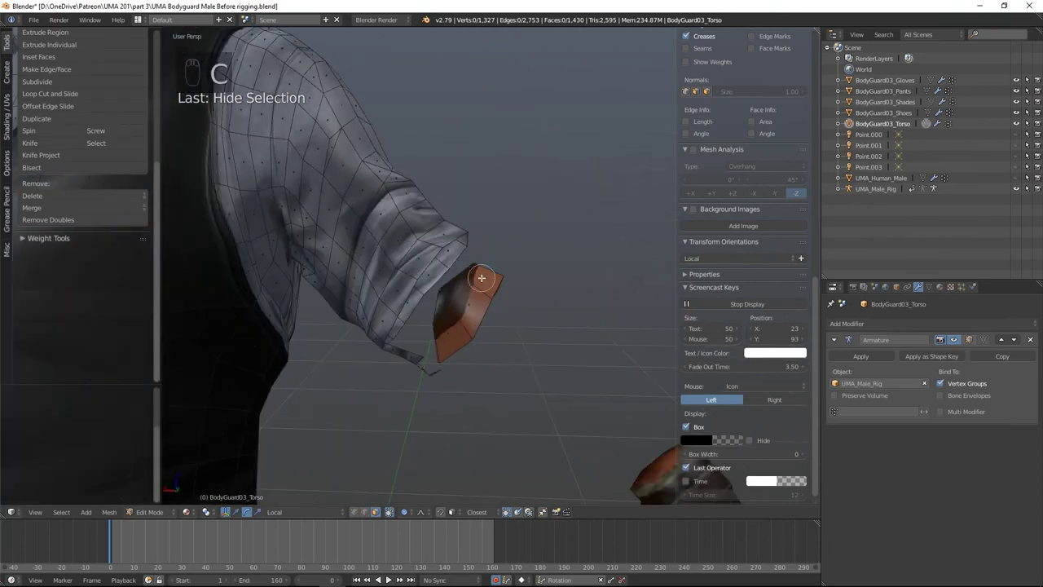
left_click(480, 281)
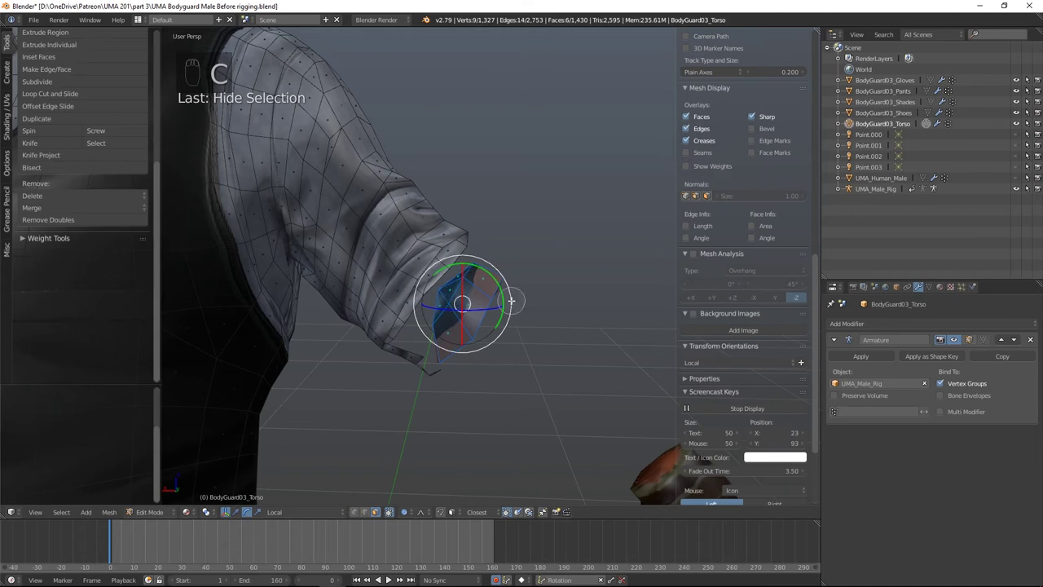
right_click(461, 287)
middle_click_drag(460, 287, 298, 310)
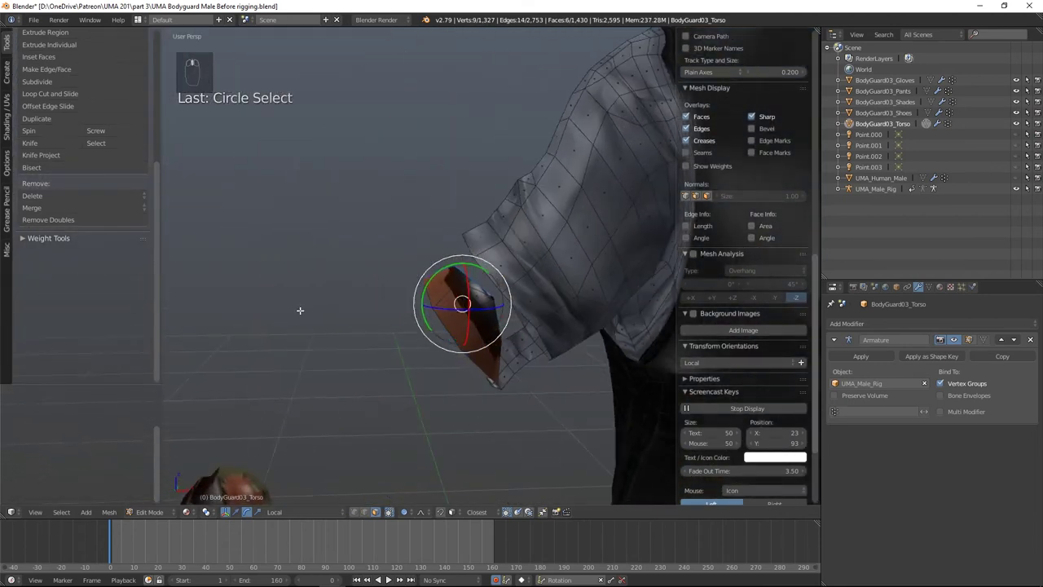
key("c")
left_click_drag(451, 282, 464, 310)
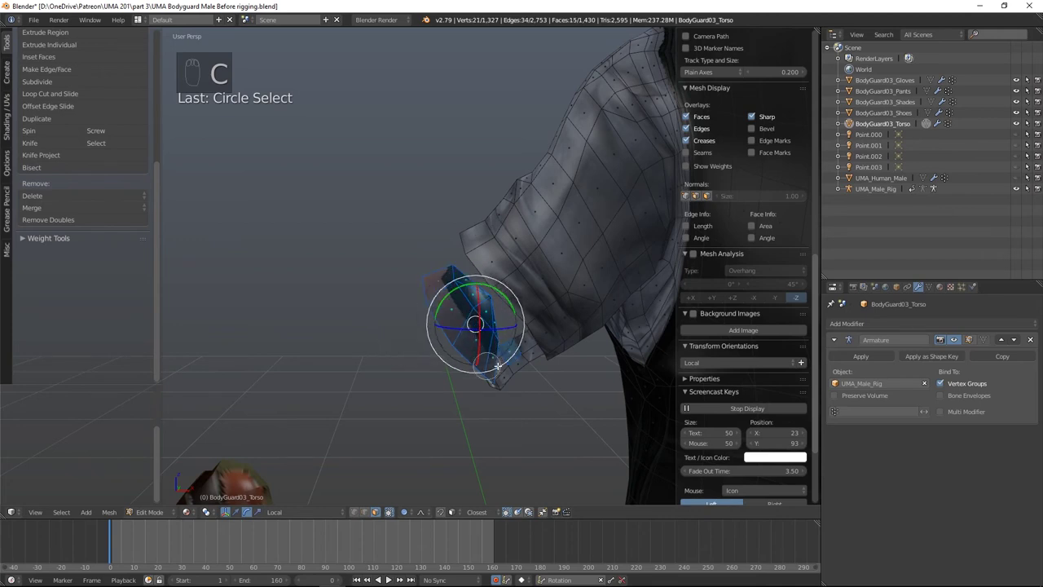
left_click_drag(528, 362, 522, 357)
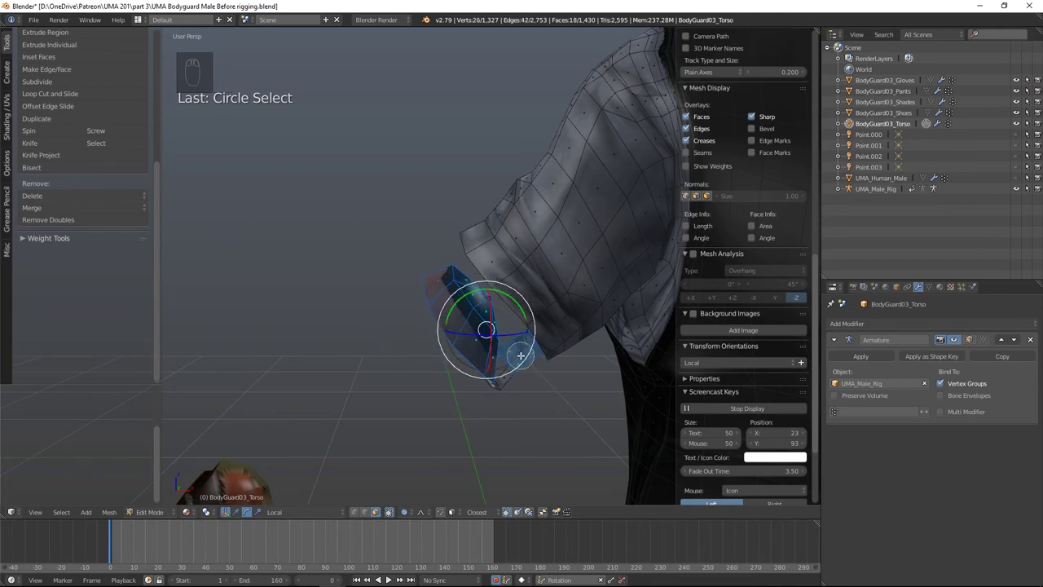
middle_click(521, 355)
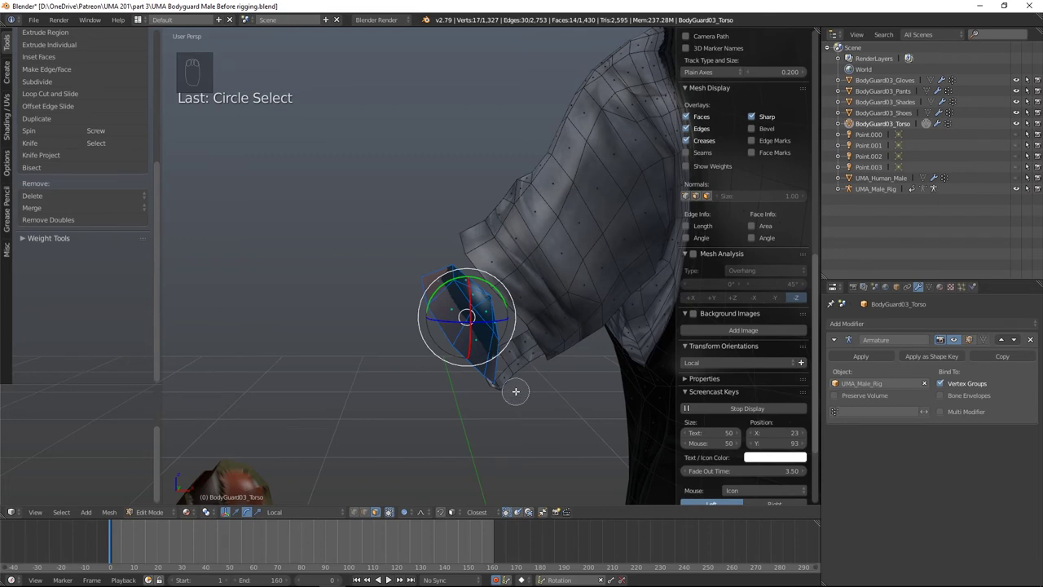
middle_click_drag(508, 396, 441, 355)
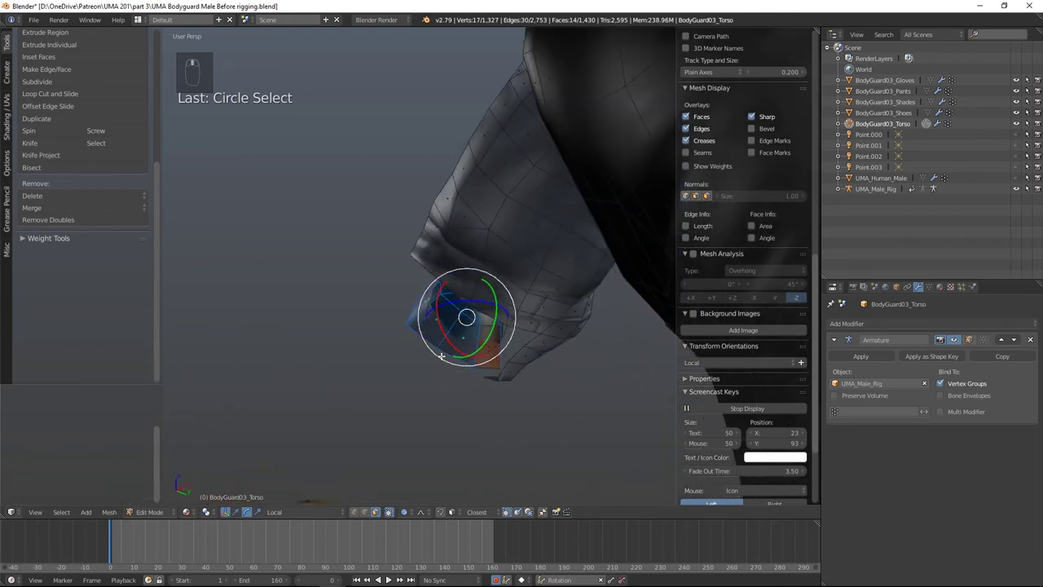
left_click(484, 321)
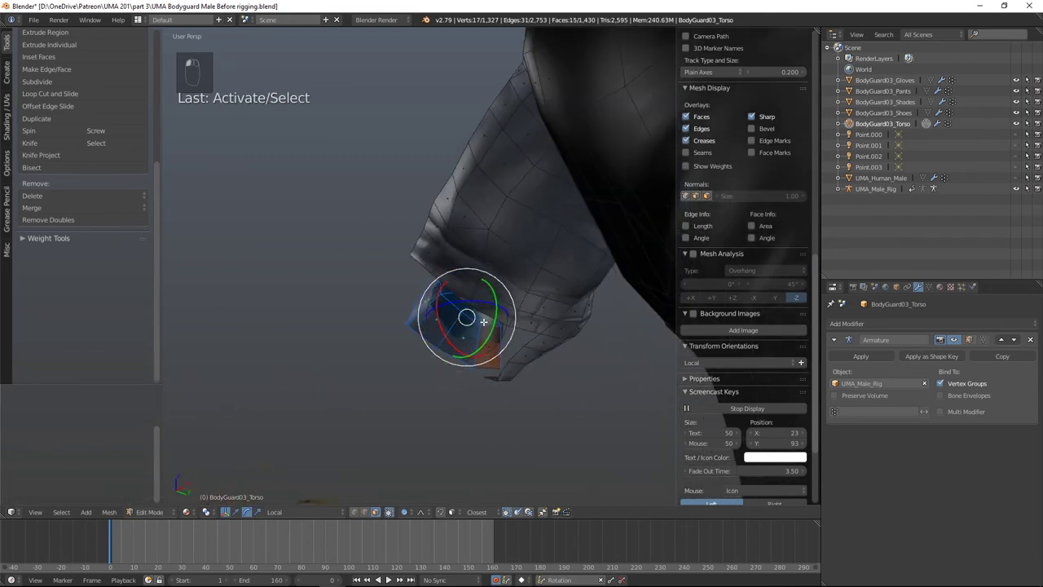
left_click(483, 336, "shift")
middle_click_drag(413, 352, 706, 381)
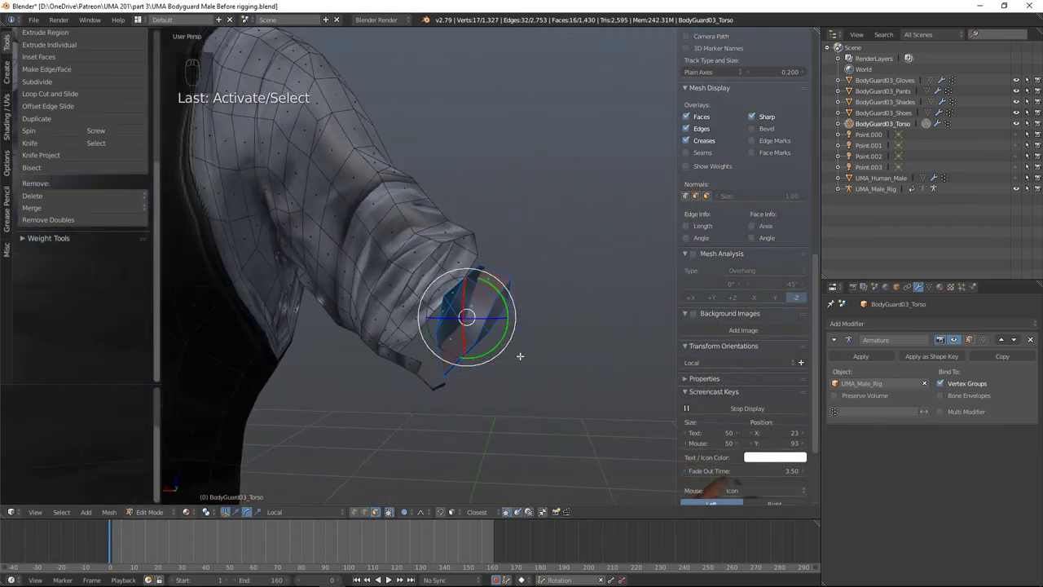
key("Delete")
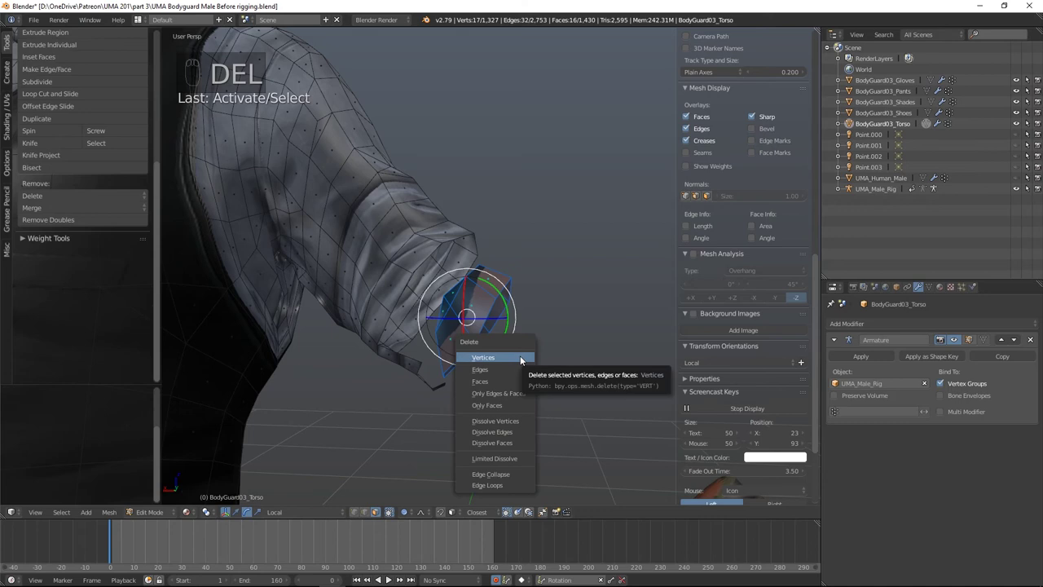
left_click(488, 380)
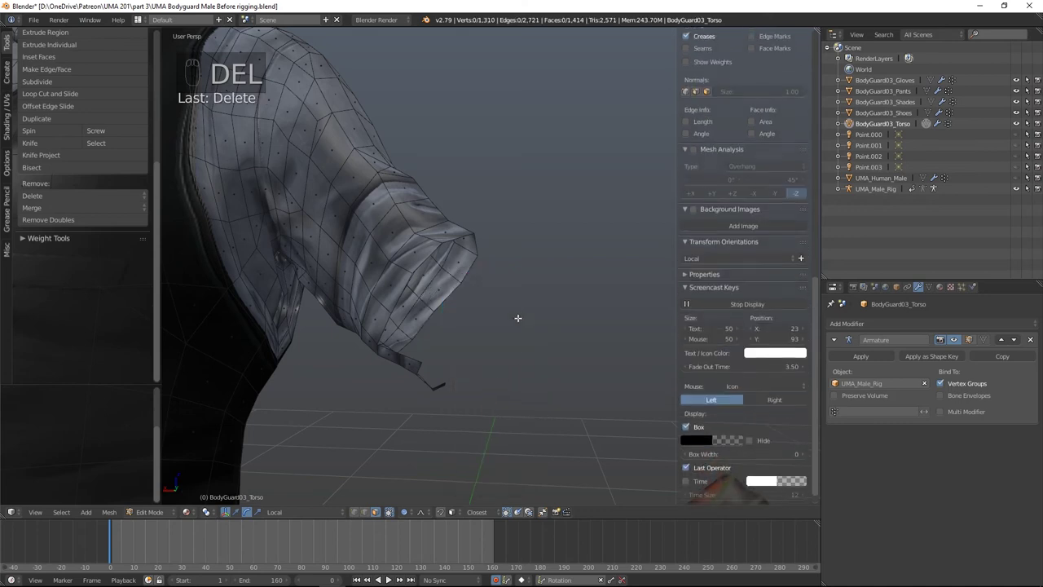
Step: Reveal the hidden left cuff faces and return BodyGuard03_Torso to Object Mode
key("alt+h")
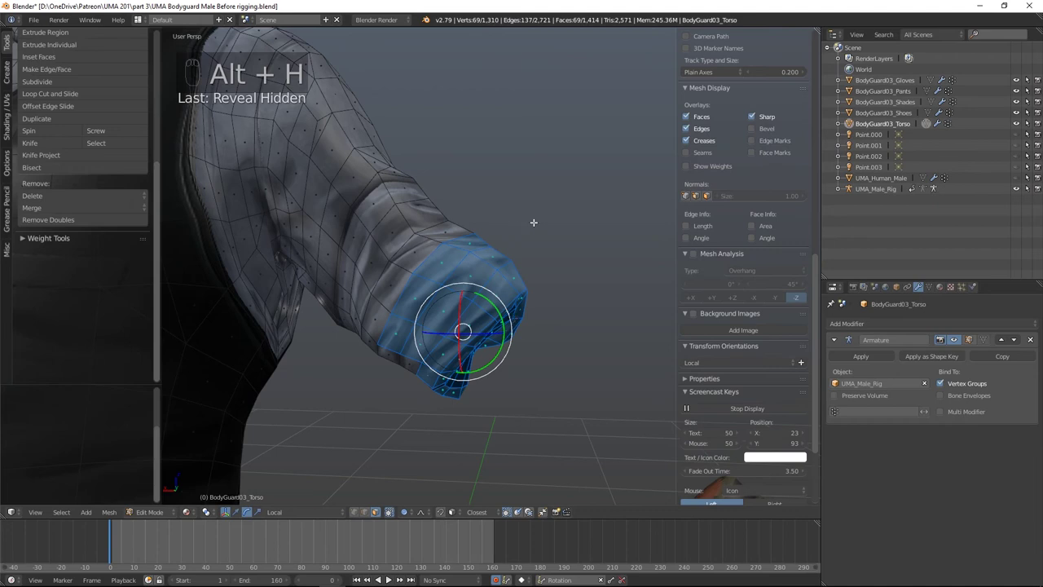
middle_click_drag(535, 260, 529, 251)
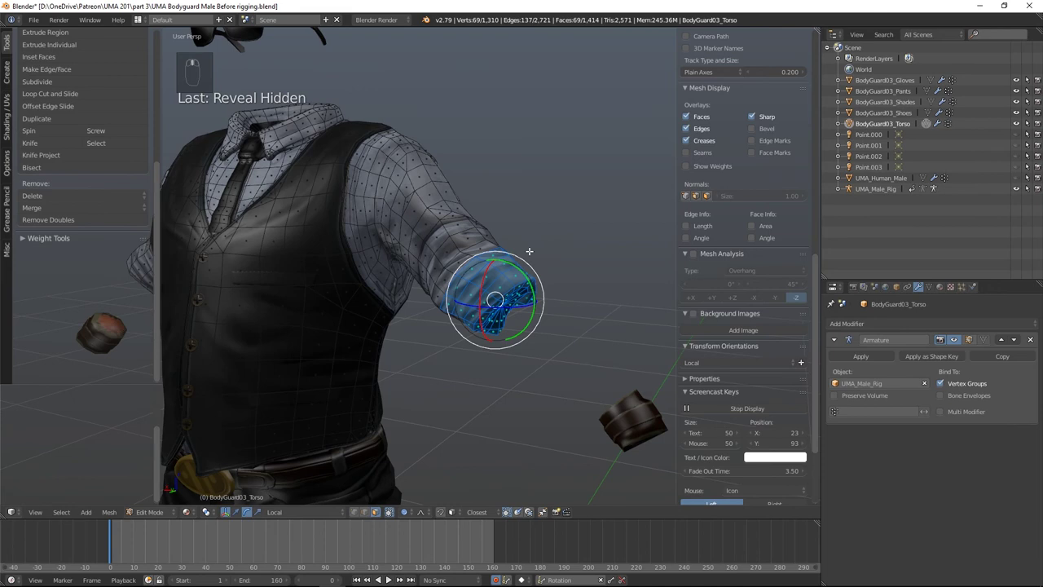
key("Tab")
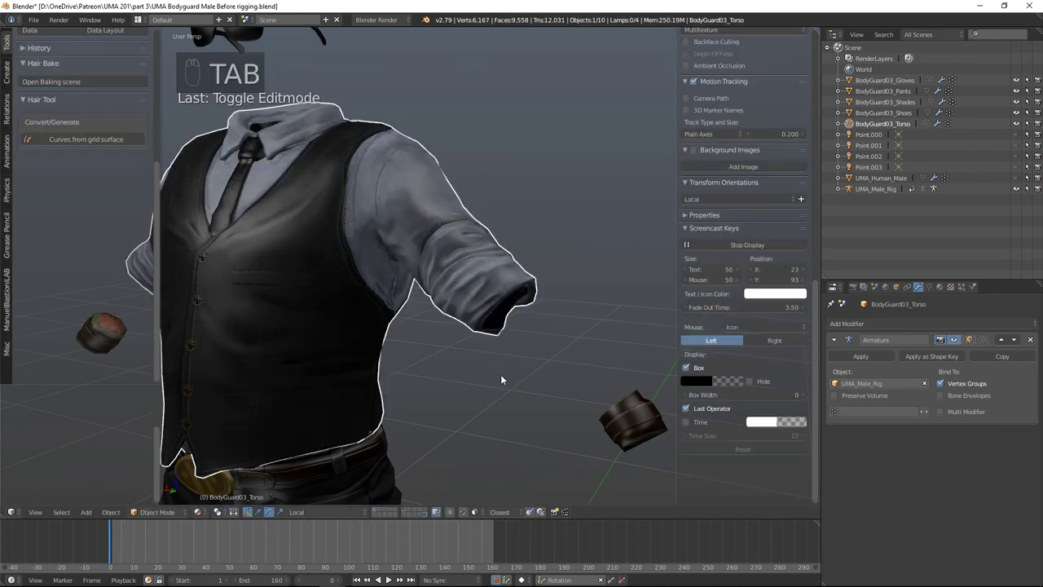
Step: Preview the arm animation to check the left sleeve opening, returning the timeline to frame 0
key("alt+a")
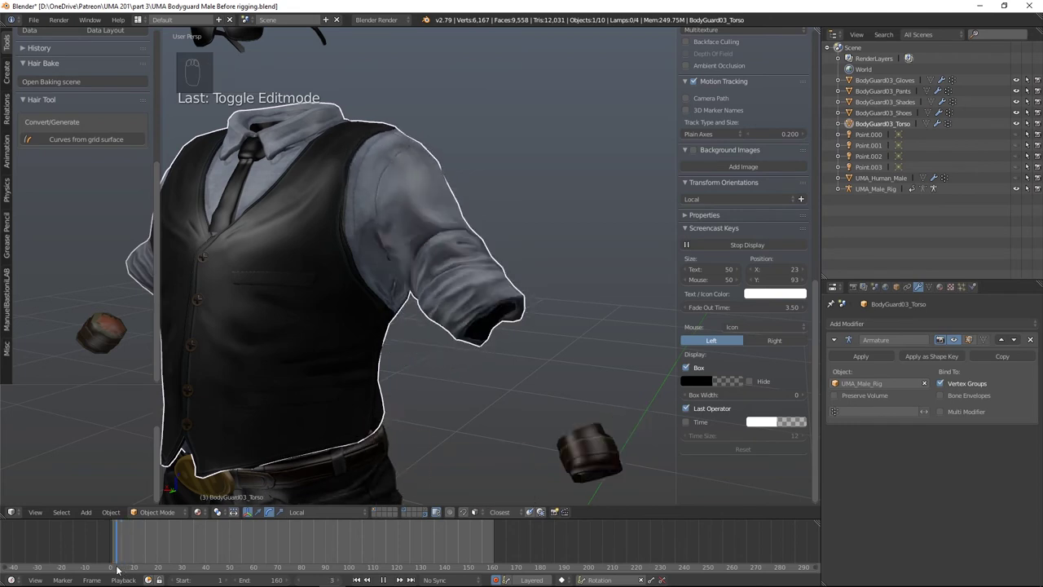
left_click_drag(123, 575, 107, 530)
scroll(465, 355, "down", 1)
Step: In Edit Mode, circle-select the cuff-end faces of BodyGuard03_Torso's right sleeve from all sides and hide the selection
middle_click_drag(464, 355, 546, 370, "shift")
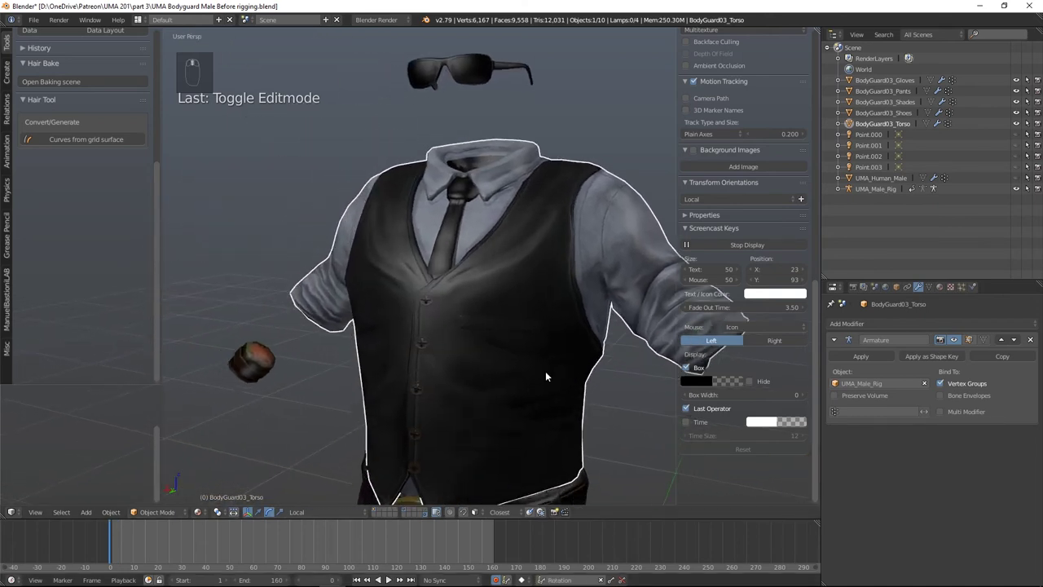
middle_click_drag(341, 391, 372, 389)
scroll(286, 398, "up", 4)
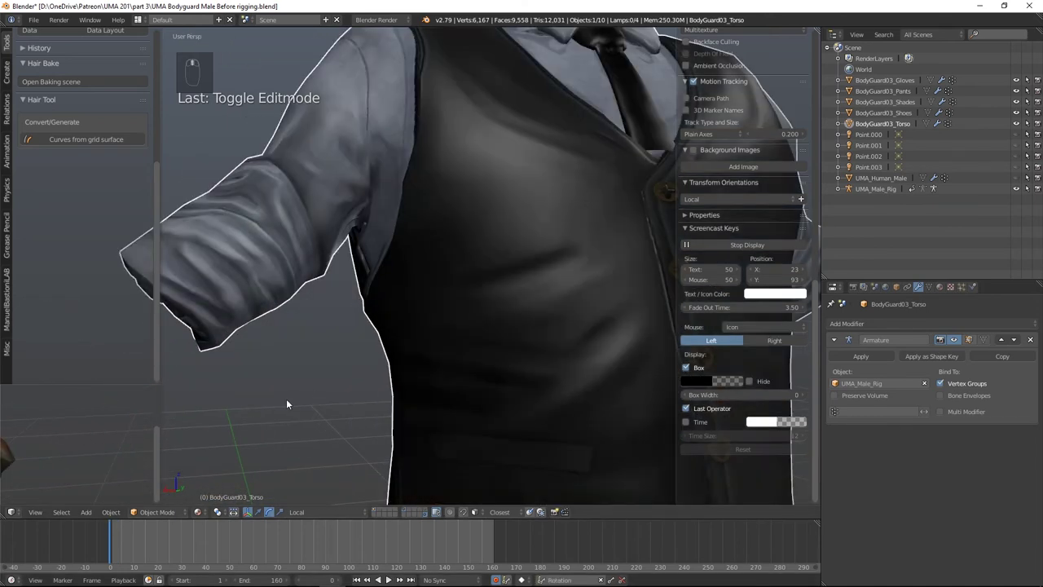
middle_click_drag(286, 399, 308, 401)
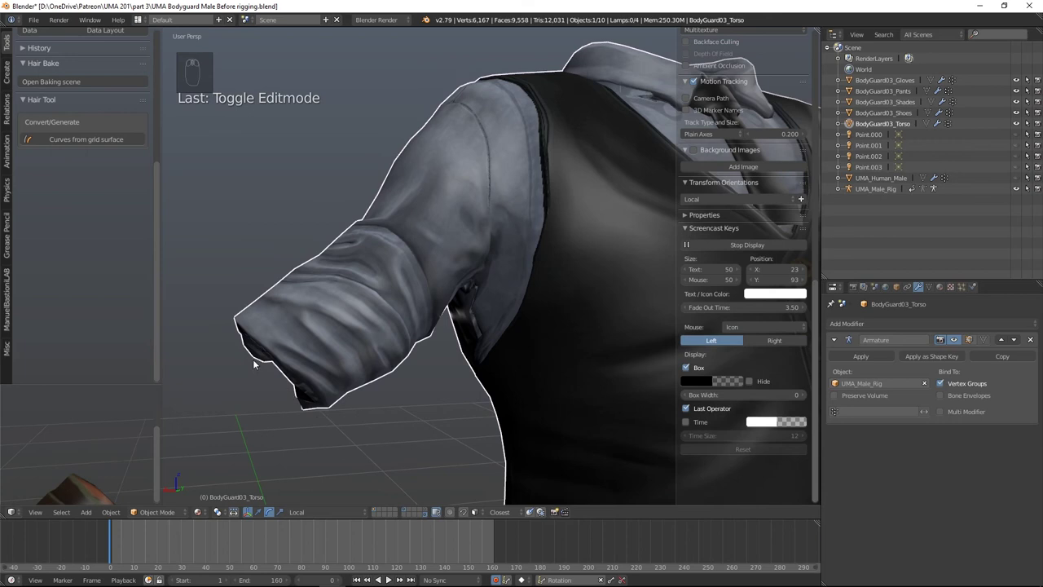
key("Tab")
key("c")
left_click_drag(279, 291, 302, 380)
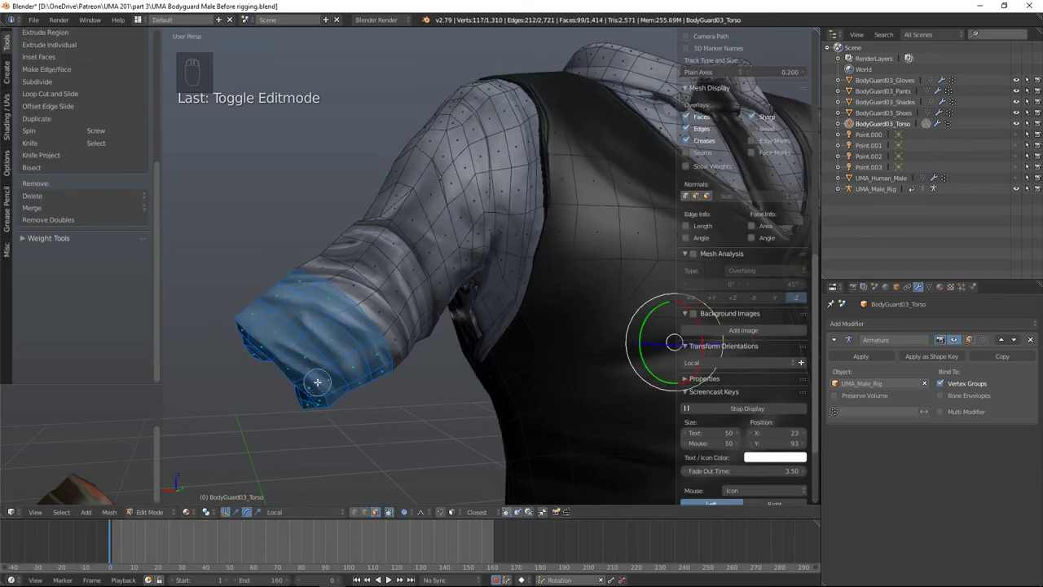
right_click(302, 379)
mouse_move(303, 380)
middle_mouse_down()
mouse_move(281, 365)
mouse_move(407, 366)
middle_mouse_up()
scroll(408, 367, "down", 4)
key("c")
mouse_move(454, 373)
left_mouse_down()
mouse_move(564, 335)
mouse_move(588, 291)
mouse_move(538, 289)
mouse_move(574, 360)
mouse_move(625, 326)
left_mouse_up()
right_click(554, 399)
middle_click_drag(554, 399, 501, 422)
scroll(500, 422, "up", 4)
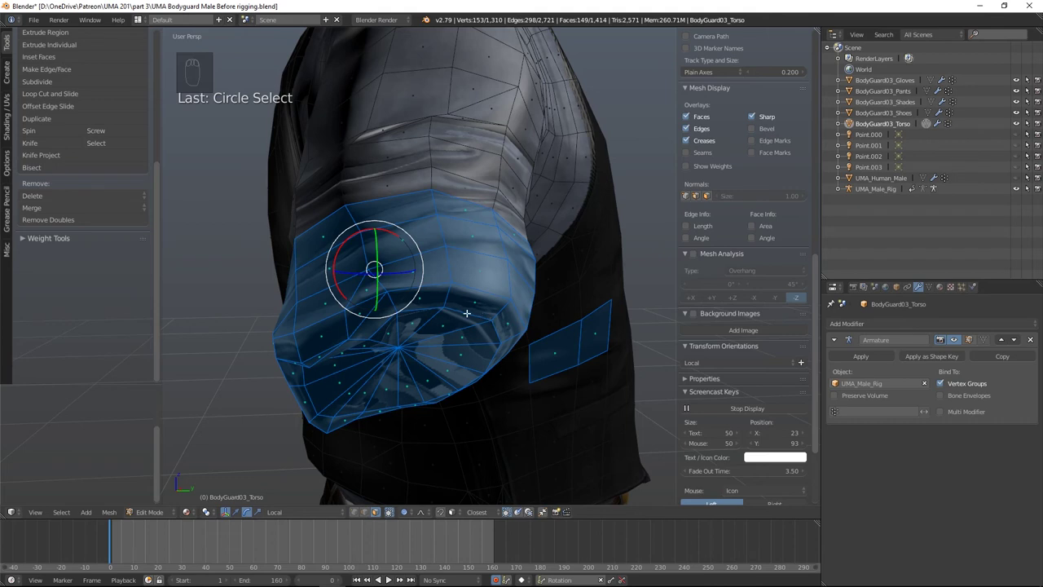
key("h")
Step: Select the exposed skin-coloured arm piece inside the right sleeve and delete its faces
middle_click_drag(448, 332, 510, 363)
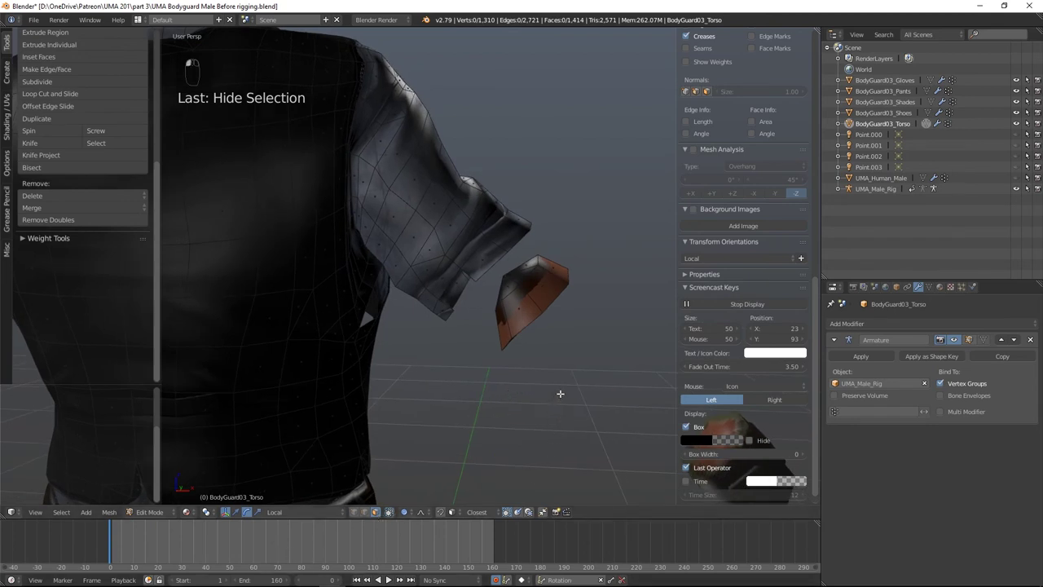
key("c")
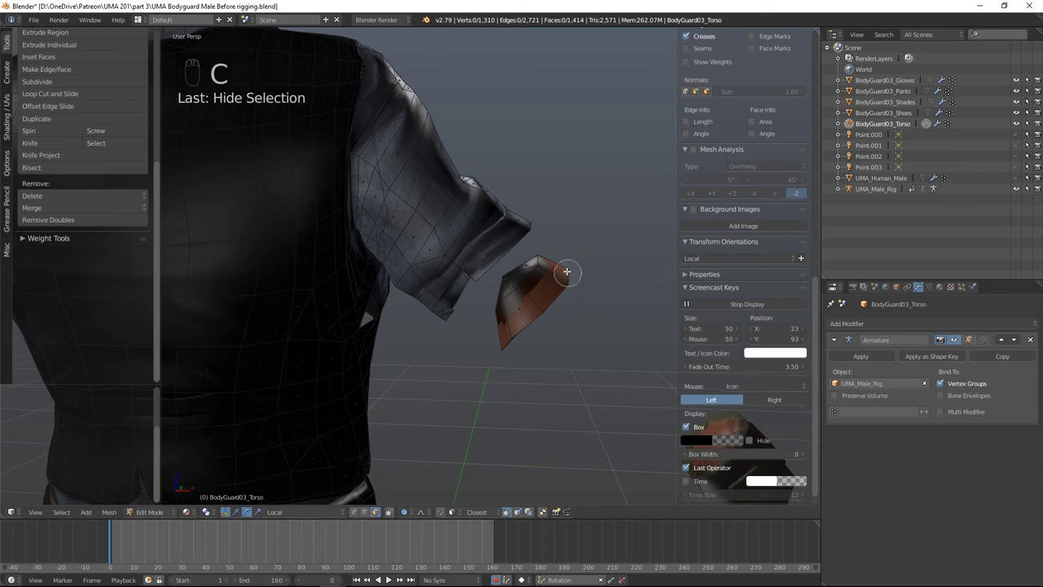
mouse_move(565, 274)
left_mouse_down()
mouse_move(495, 346)
mouse_move(533, 285)
left_mouse_up()
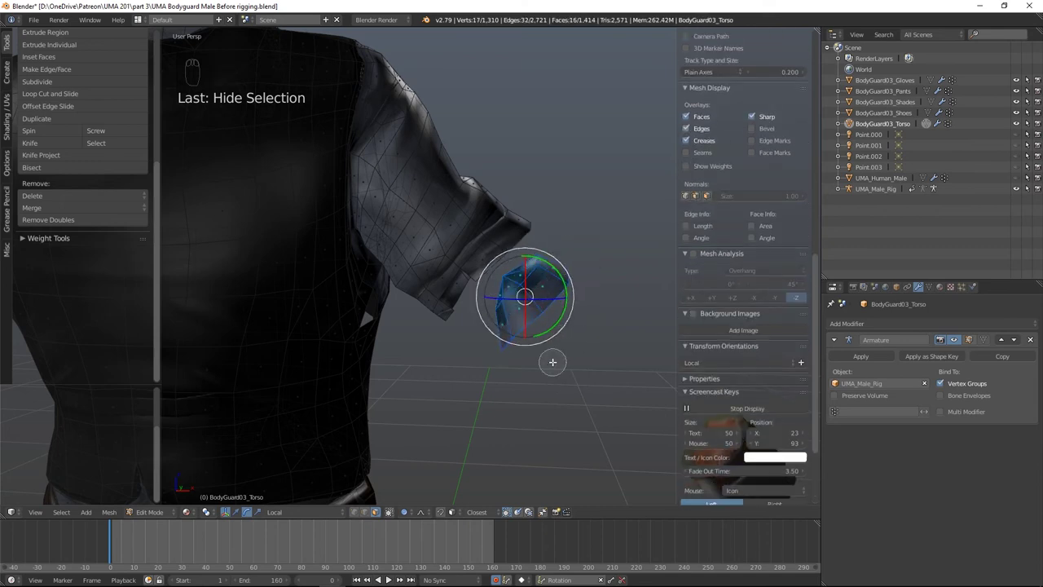
left_click(569, 294)
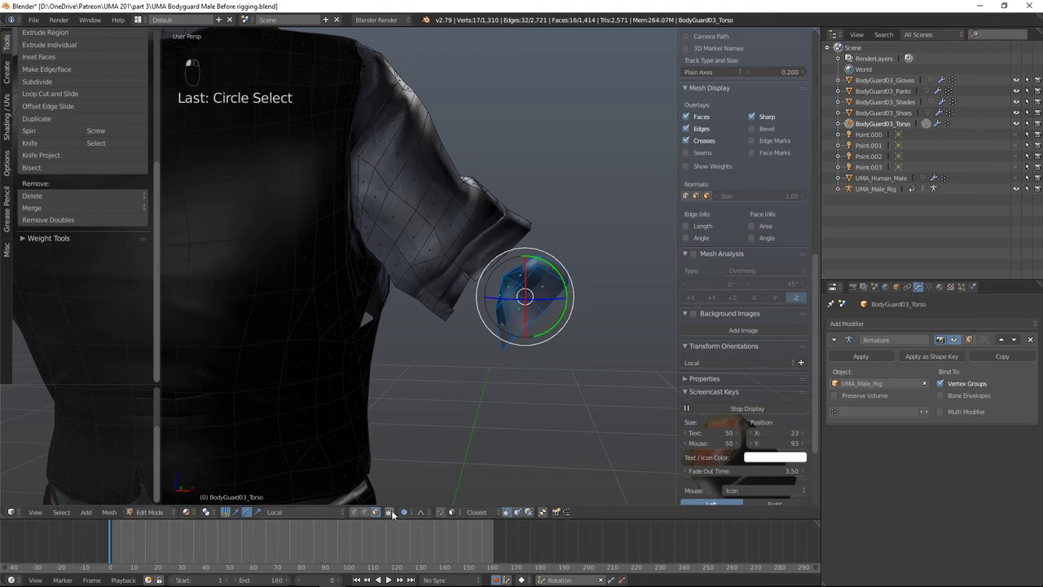
key("Delete")
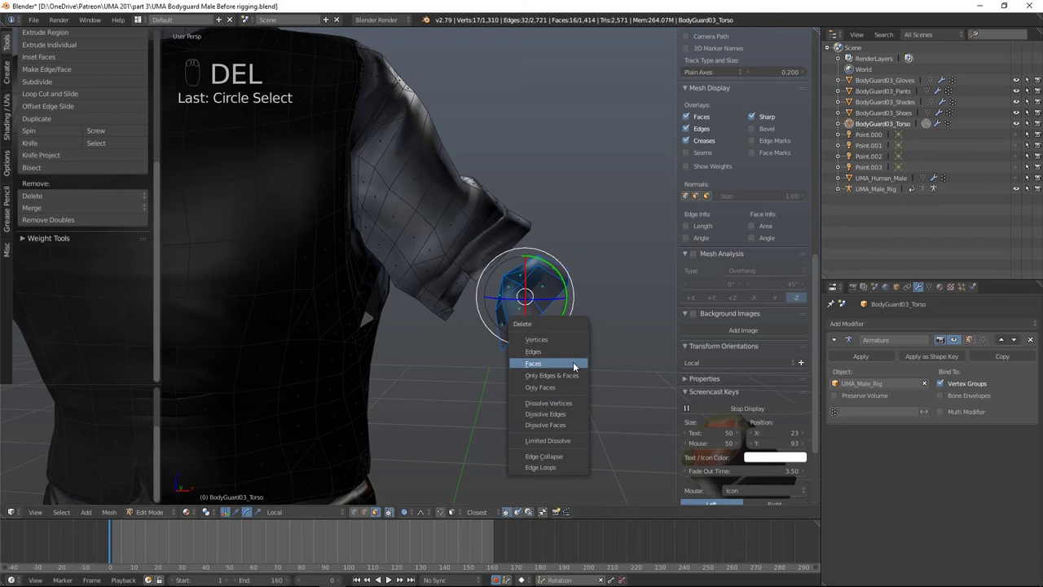
left_click(573, 361)
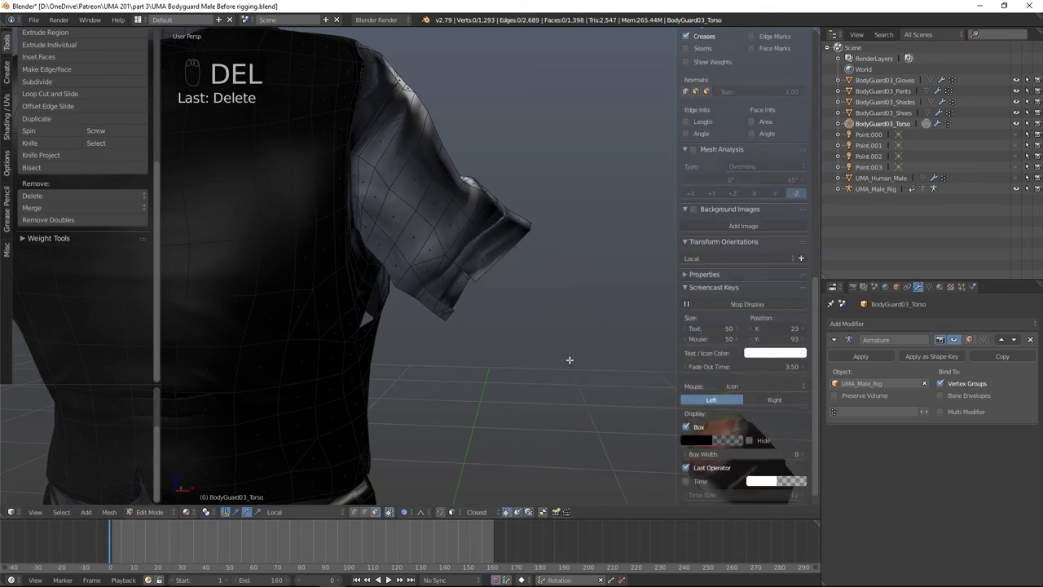
Step: Reveal the hidden right cuff faces, clear the selection and return BodyGuard03_Torso to Object Mode
key("alt+h")
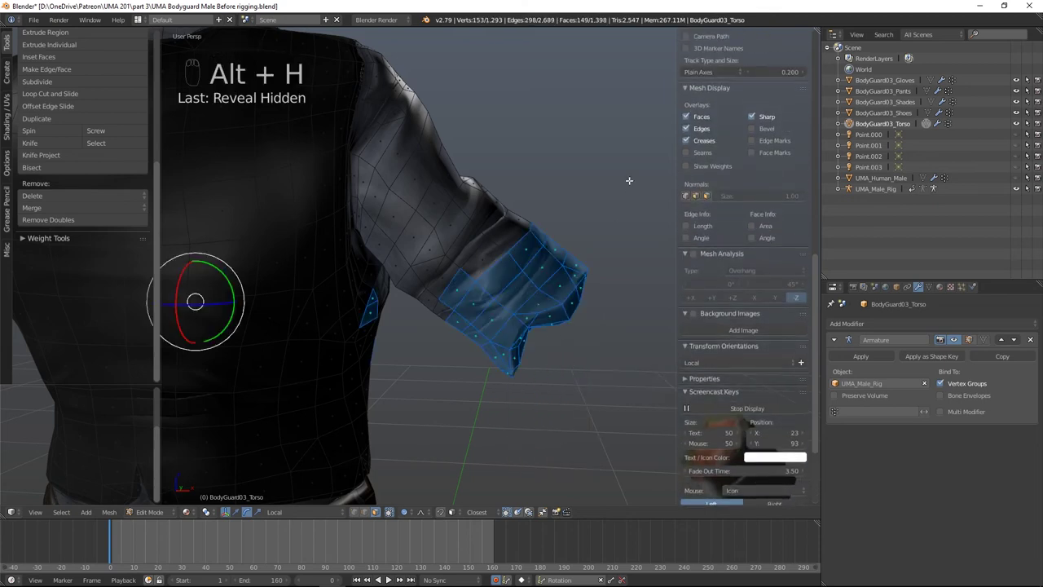
middle_click_drag(629, 180, 454, 198)
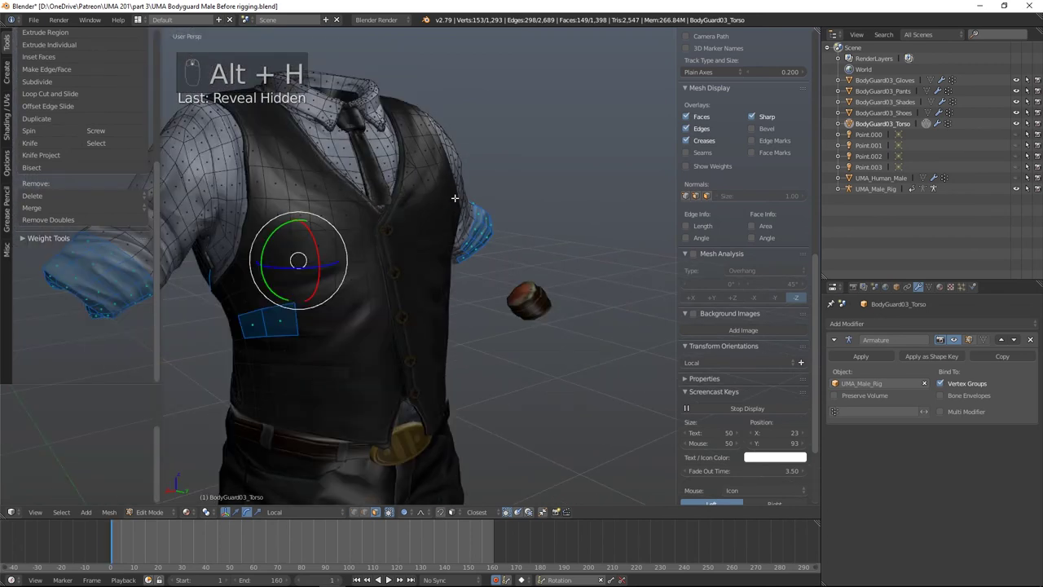
key("a")
mouse_move(556, 176)
middle_mouse_down()
mouse_move(546, 177)
mouse_move(568, 175)
middle_mouse_up()
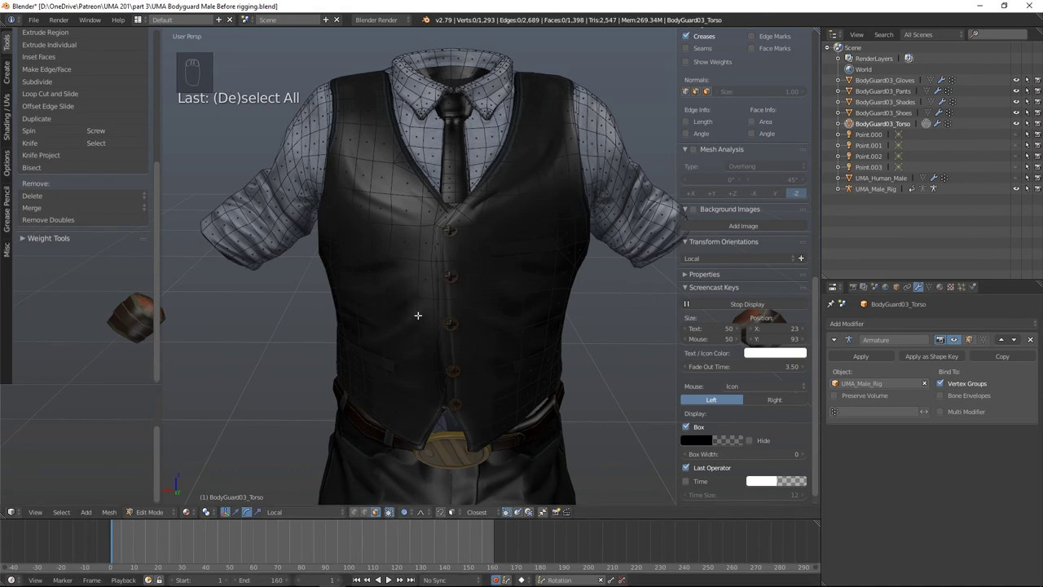
key("Tab")
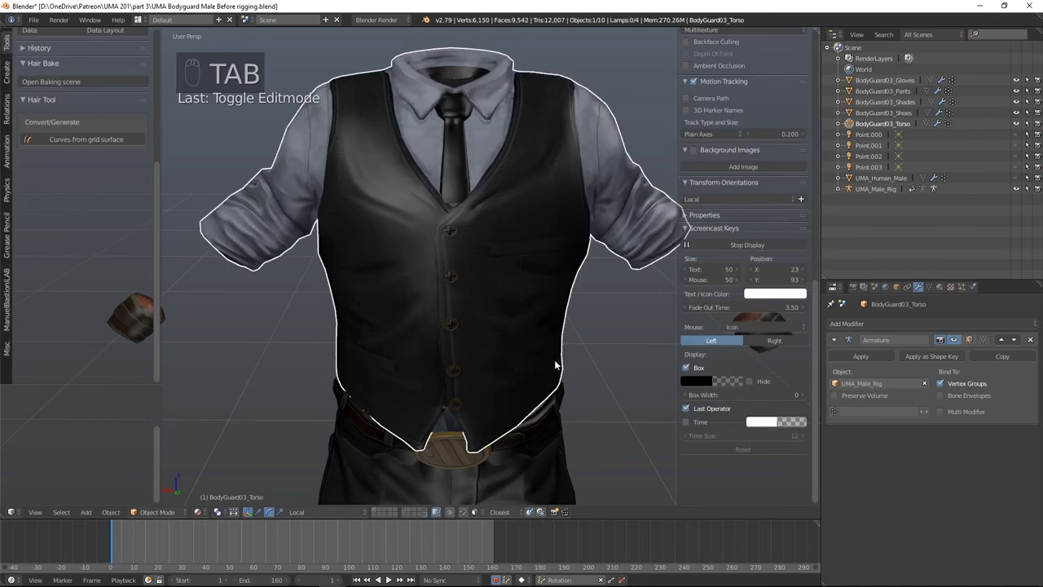
Step: Unhide UMA_Human_Male and preview the arm animation to frame 11, stepping back to frame 5 to check the sleeve at the elbow
scroll(554, 359, "down", 5)
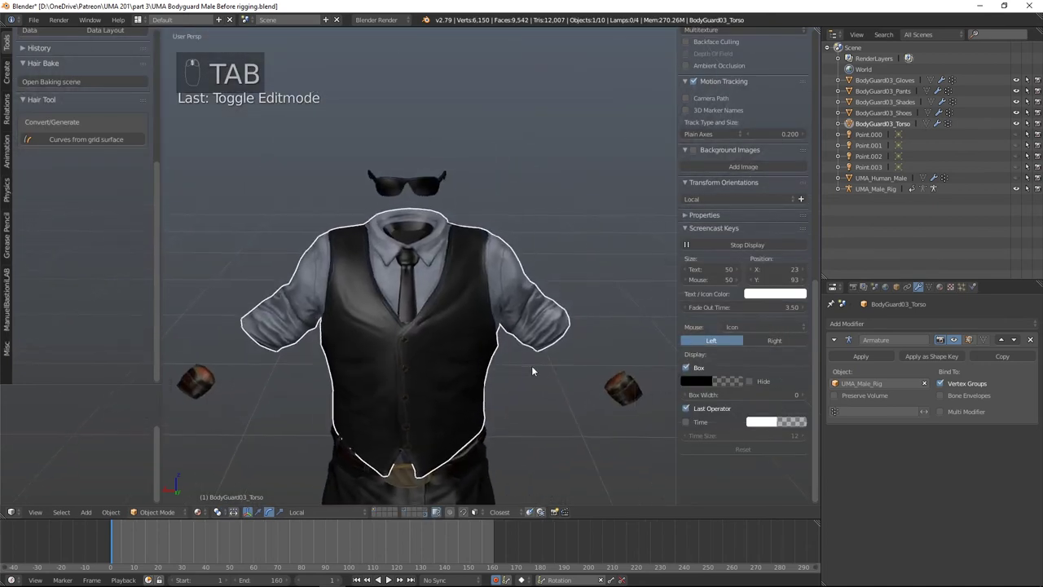
middle_click_drag(532, 371, 529, 348, "shift")
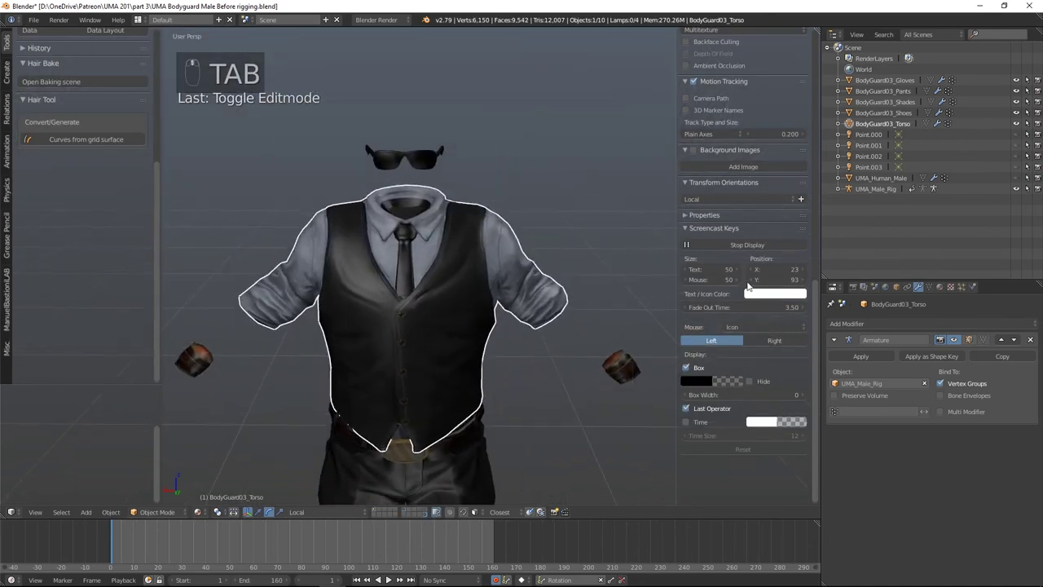
left_click(1016, 177)
middle_click_drag(542, 383, 444, 358)
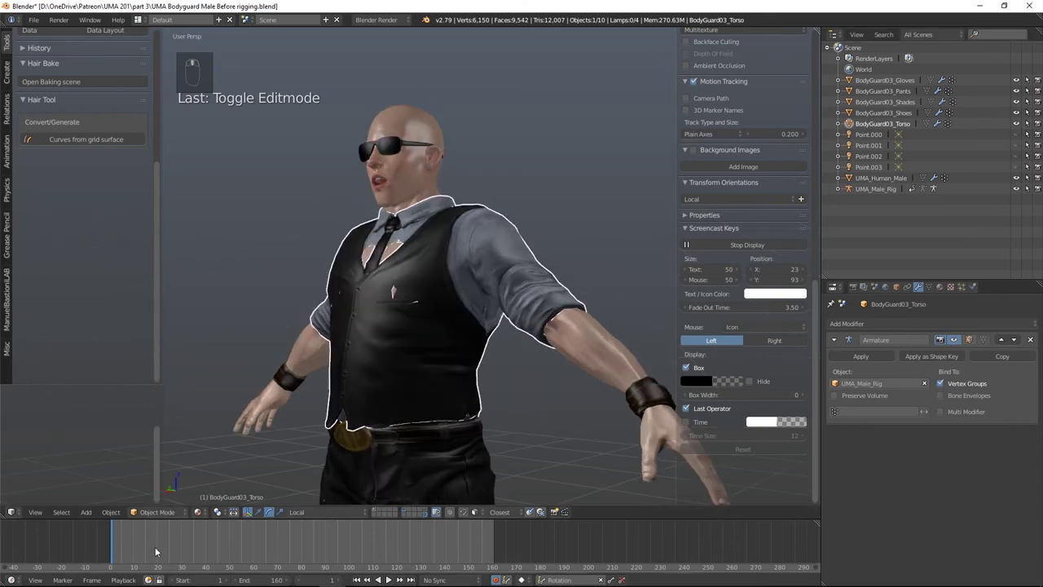
key("alt+a")
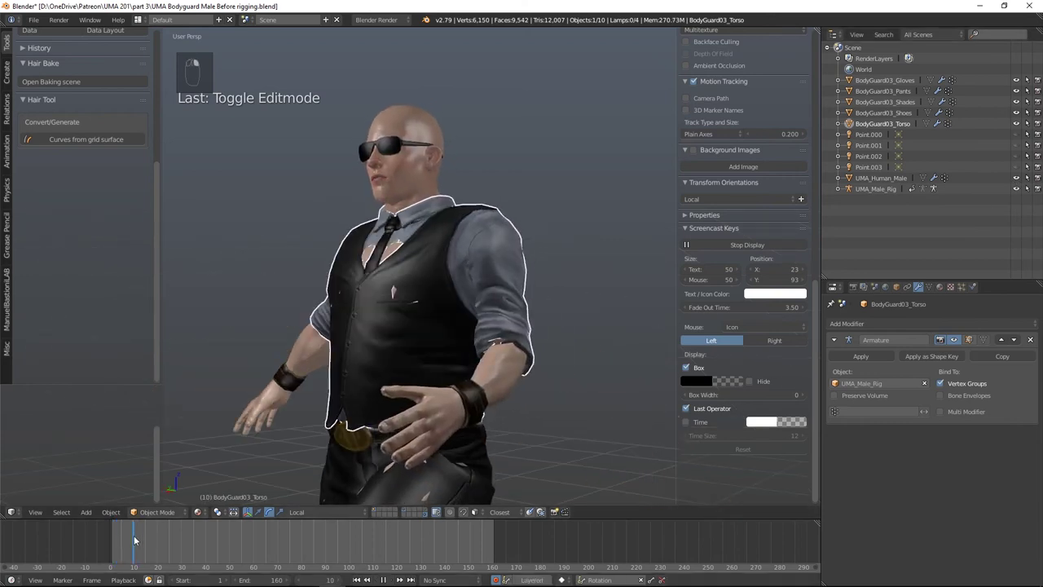
key("alt+a")
scroll(501, 353, "up", 3)
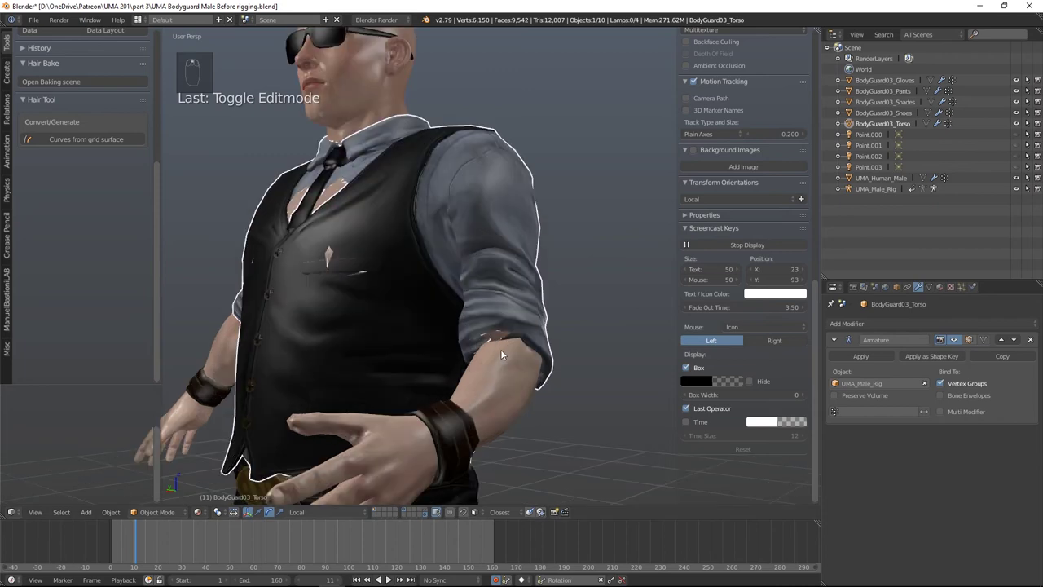
scroll(500, 349, "up", 3)
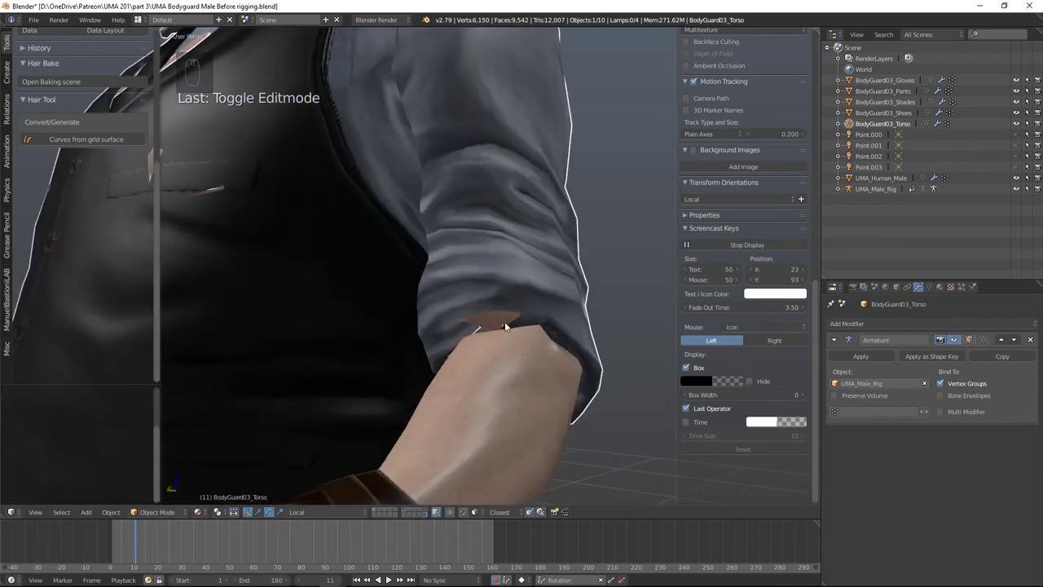
left_click_drag(136, 538, 122, 537)
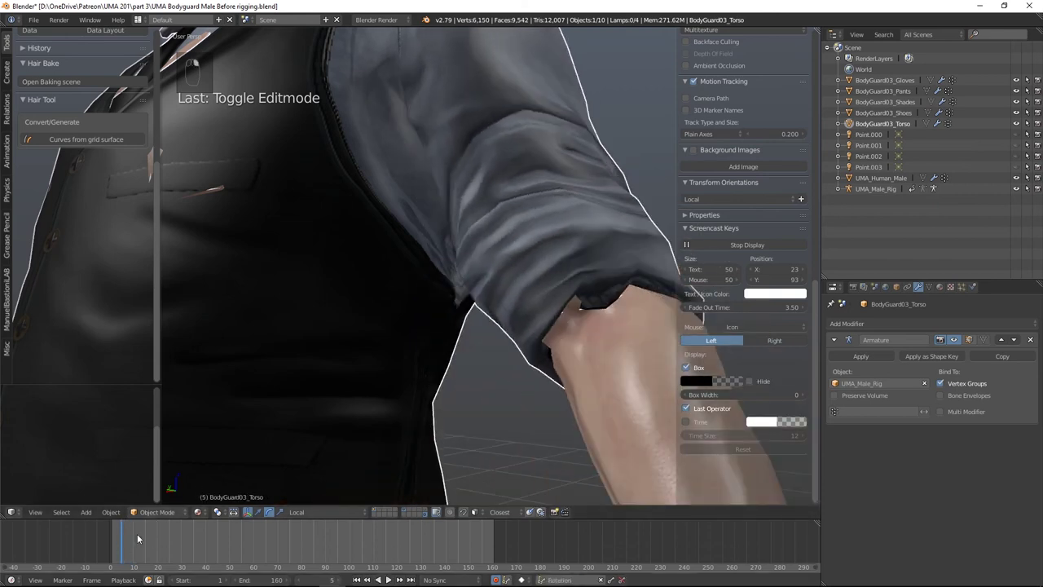
scroll(296, 399, "down", 6)
middle_click_drag(337, 361, 400, 388)
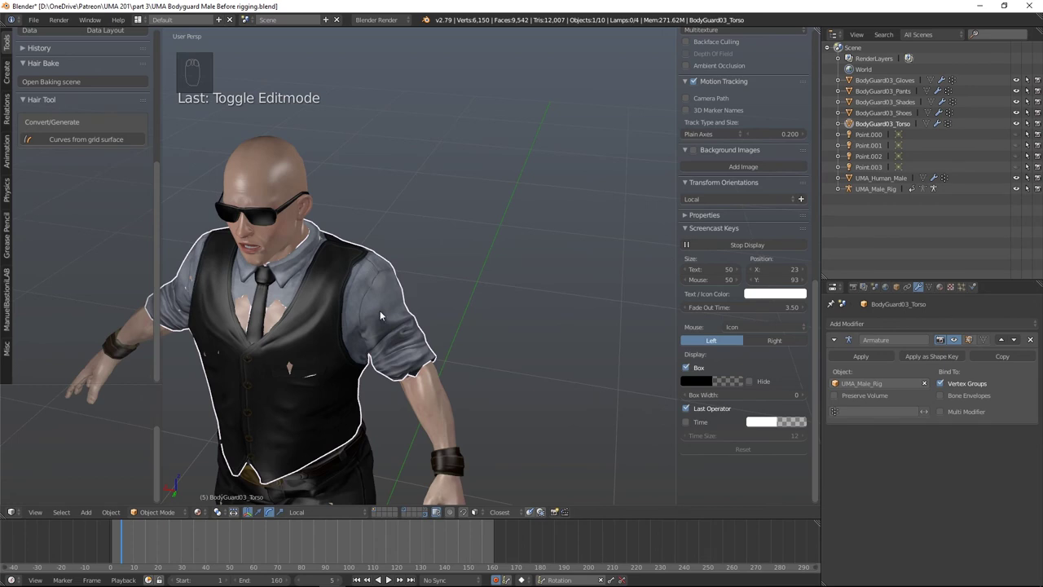
middle_click_drag(380, 310, 471, 266)
scroll(476, 263, "up", 5)
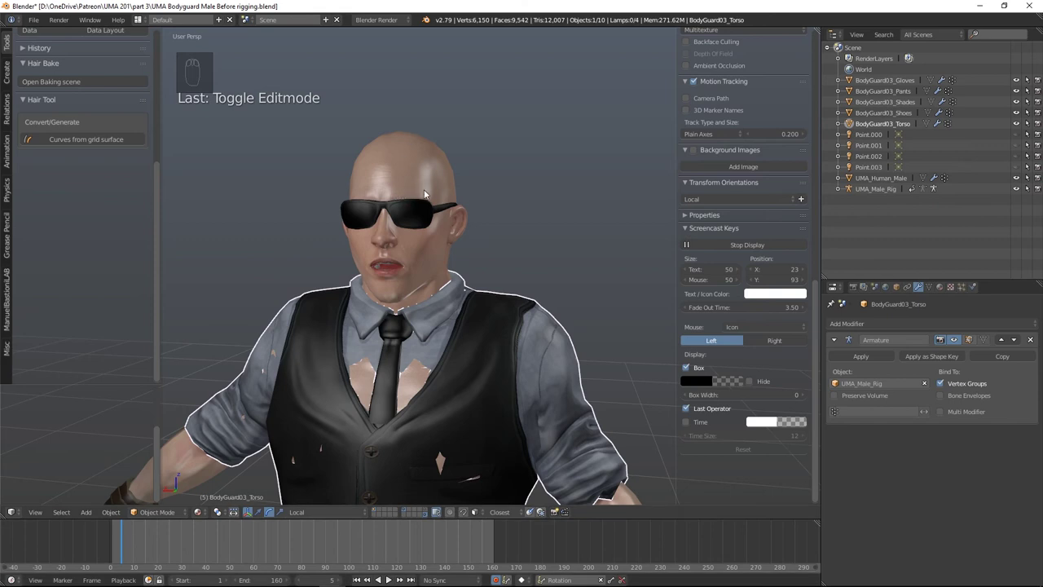
Step: Play the animation with the head and sunglasses in view, returning the timeline to frame 0
key("alt+a")
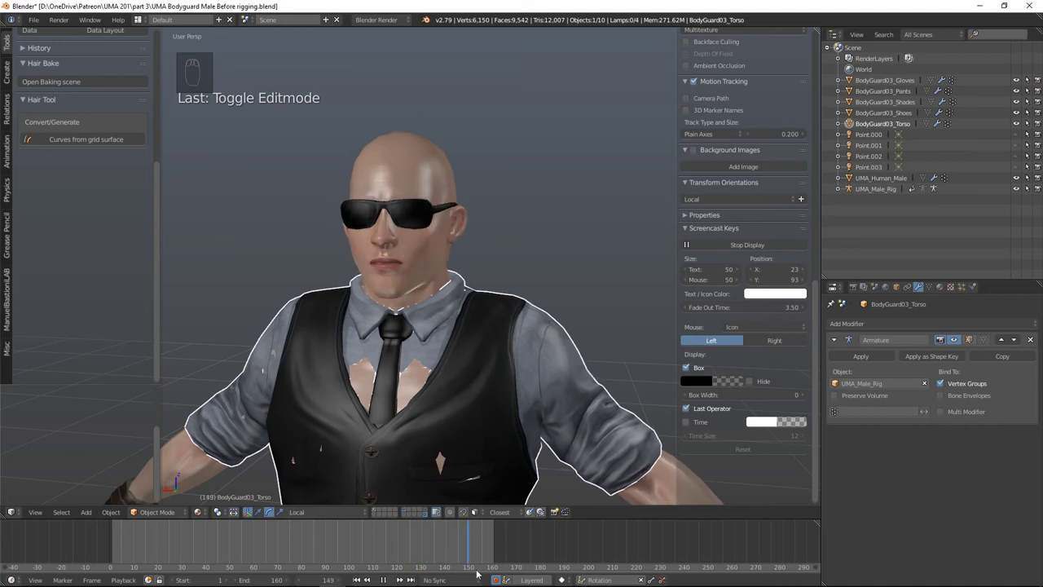
left_click(413, 566)
left_click_drag(413, 566, 96, 558)
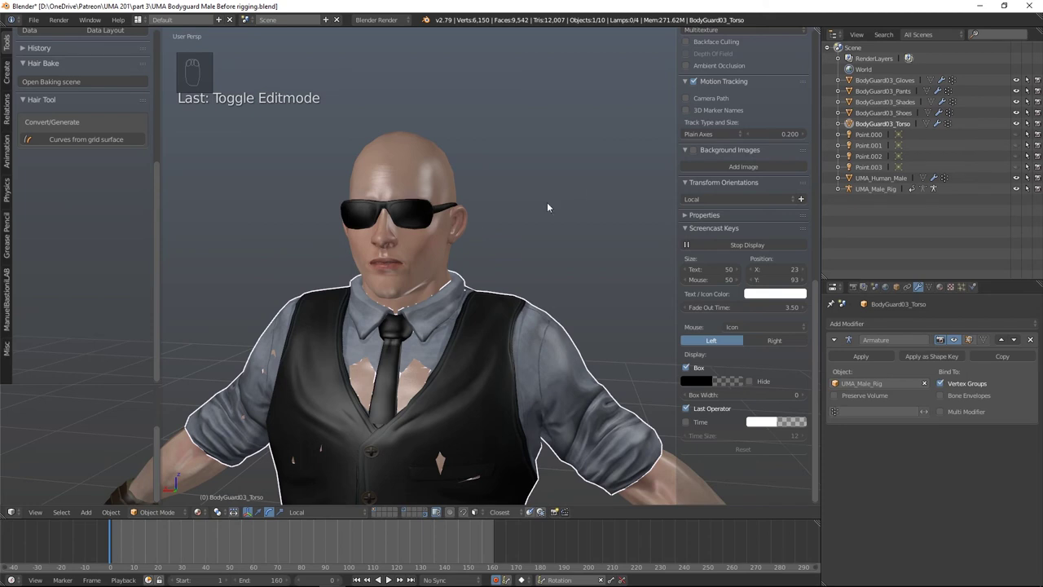
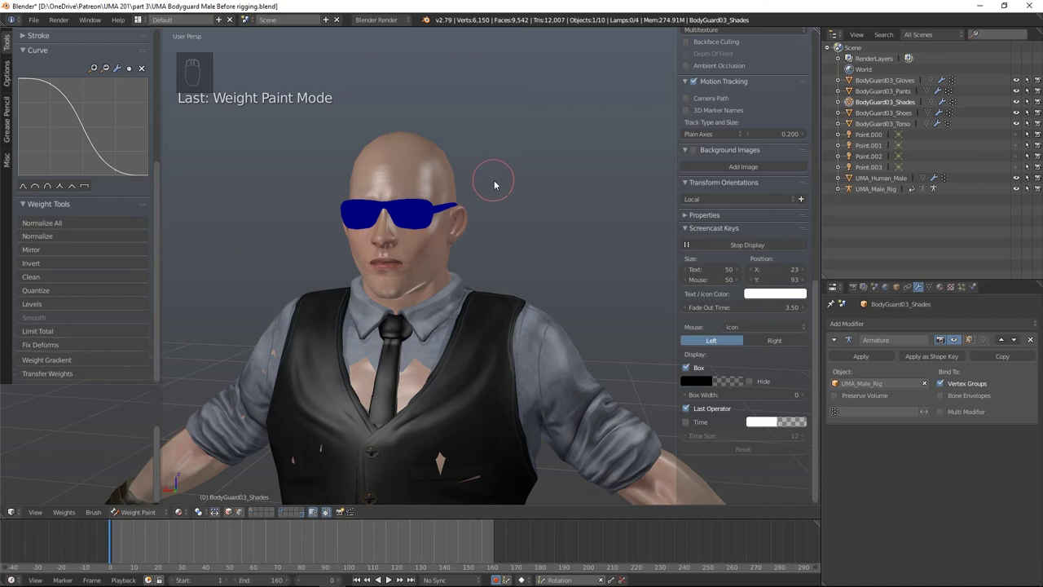
Step: Filter the vertex groups of BodyGuard03_Shades by "hea" and select the HeadAdjust group
left_click(929, 287)
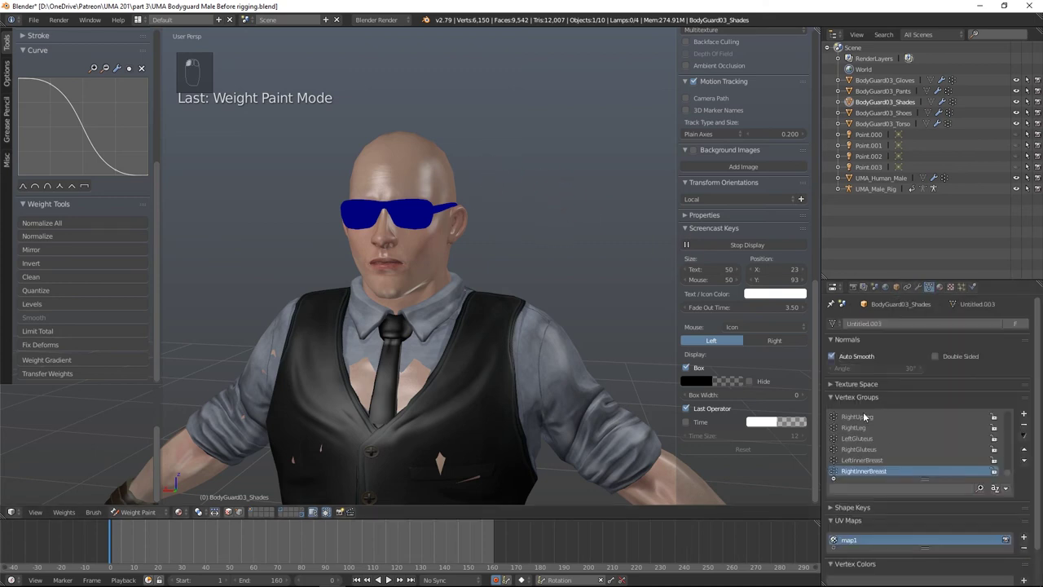
scroll(1007, 469, "down", 5)
scroll(1009, 468, "down", 5)
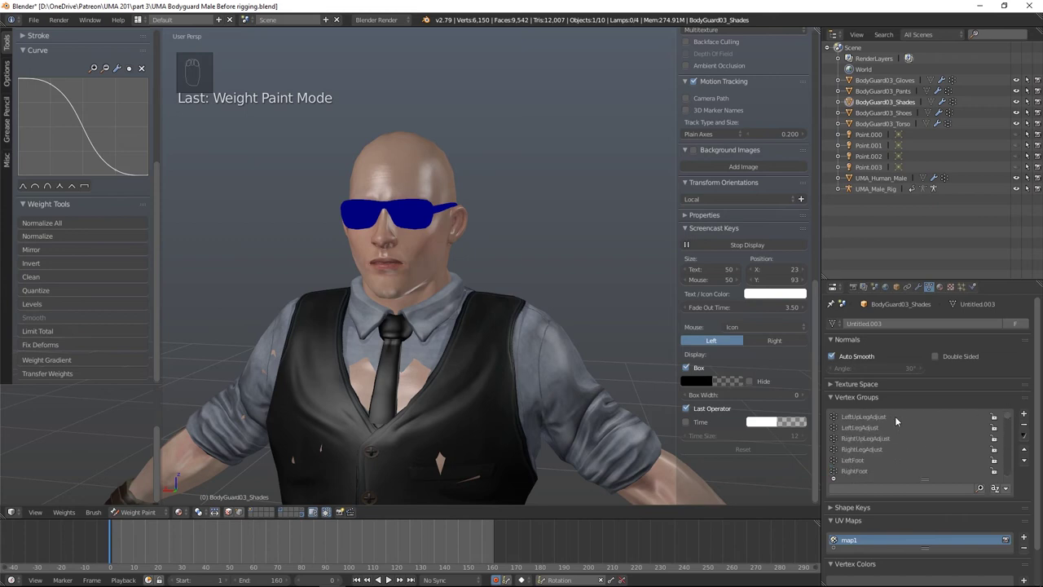
scroll(1011, 423, "up", 5)
left_click_drag(1012, 425, 904, 486)
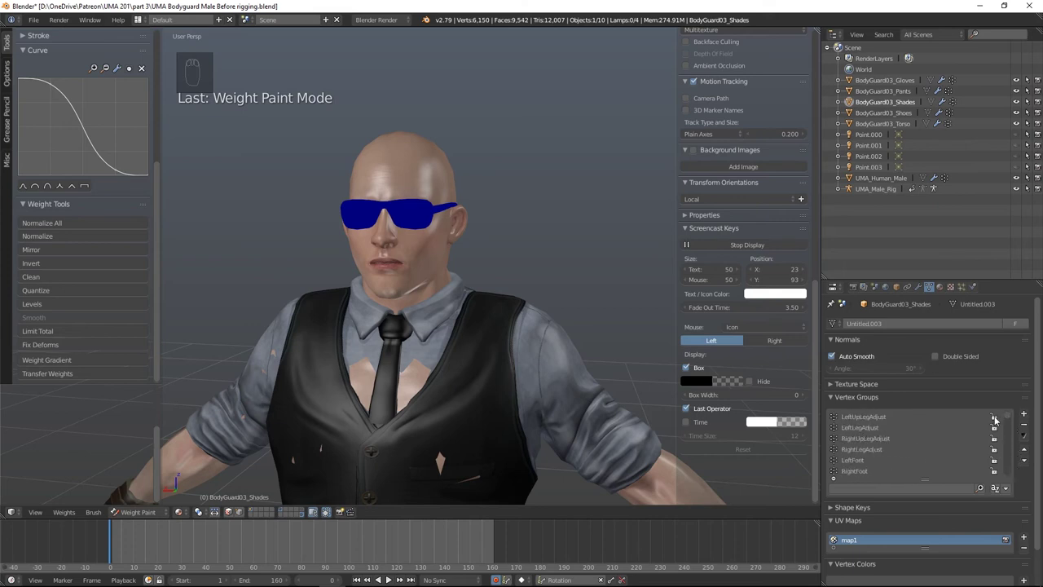
left_click(856, 488)
type("hea")
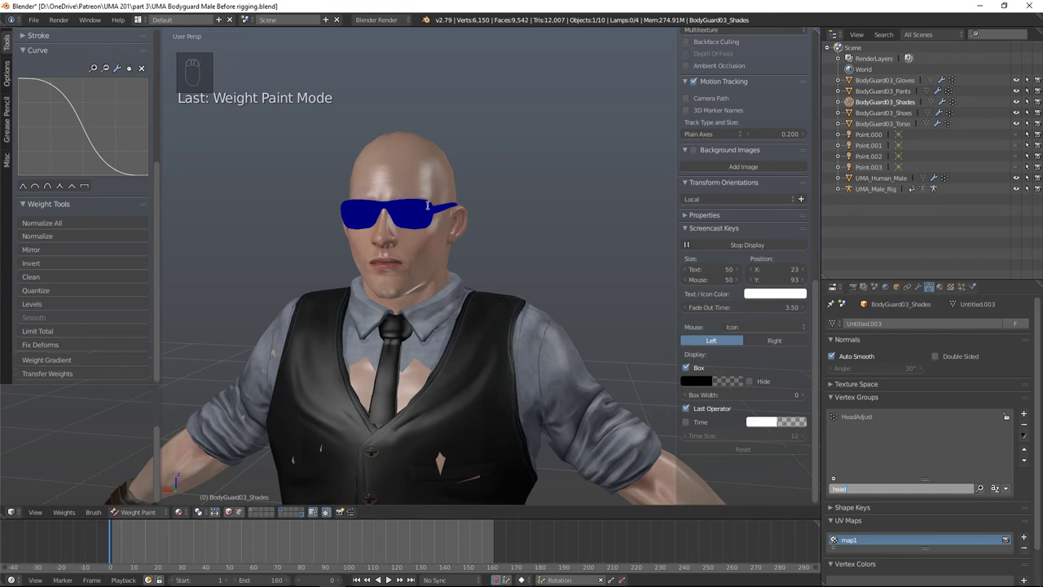
key("BackSpace")
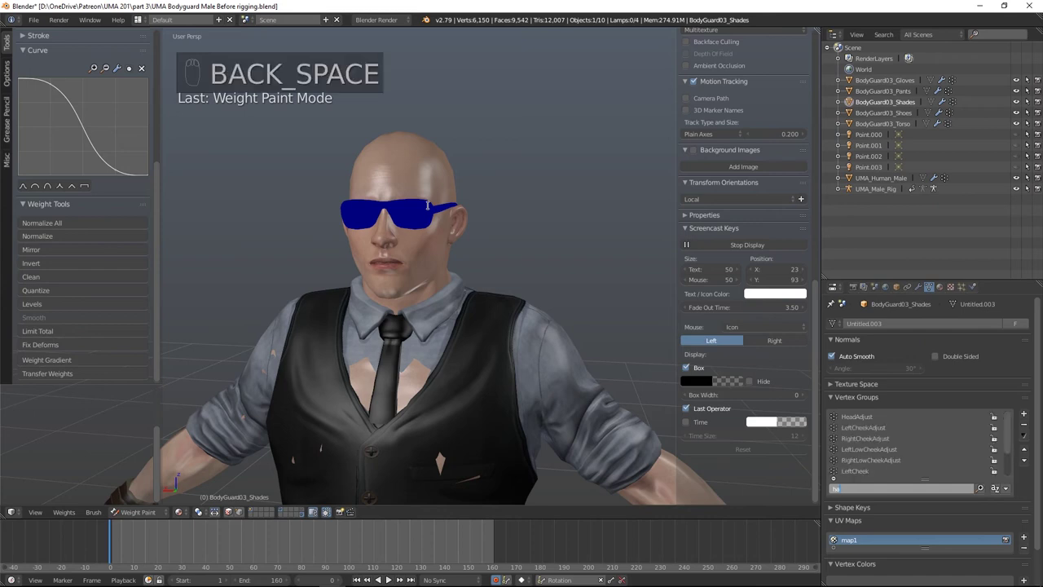
type("a")
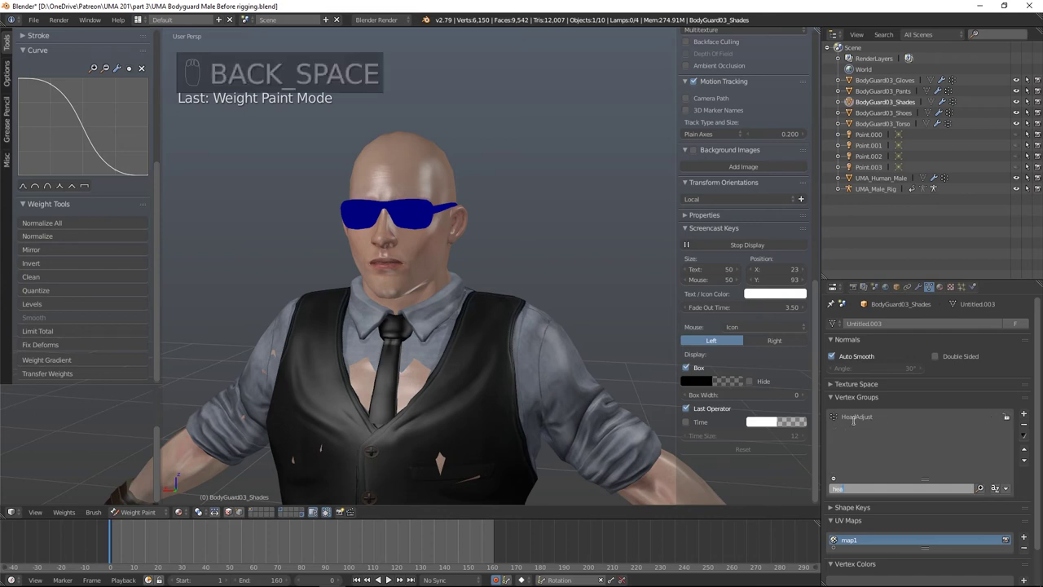
key("Return")
left_click(856, 416)
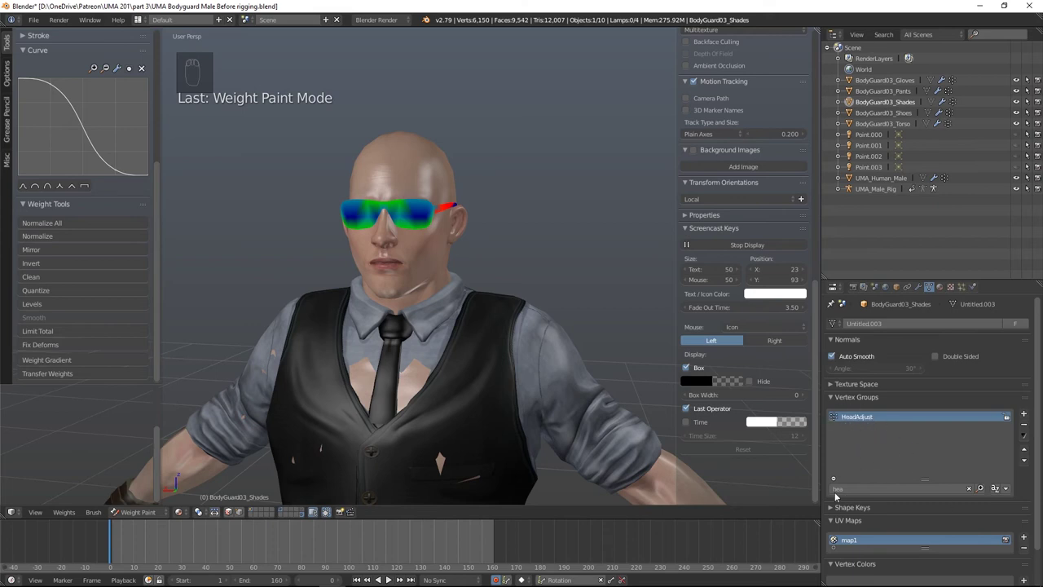
Step: Set the weight paint brush's weight to 1.000 and enable Auto Normalize
middle_click_drag(538, 214, 487, 229)
mouse_move(379, 244)
left_mouse_down()
mouse_move(473, 233)
mouse_move(365, 247)
mouse_move(445, 258)
left_mouse_up()
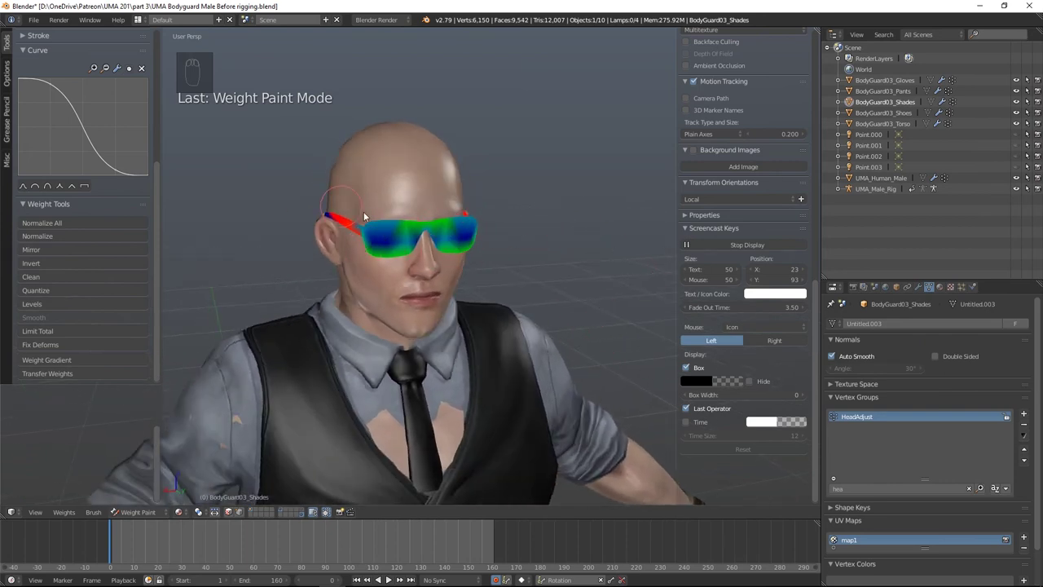
mouse_move(407, 223)
left_mouse_down()
mouse_move(477, 222)
mouse_move(458, 242)
mouse_move(475, 247)
mouse_move(464, 228)
mouse_move(389, 242)
mouse_move(427, 215)
mouse_move(475, 218)
left_mouse_up()
scroll(77, 277, "up", 5)
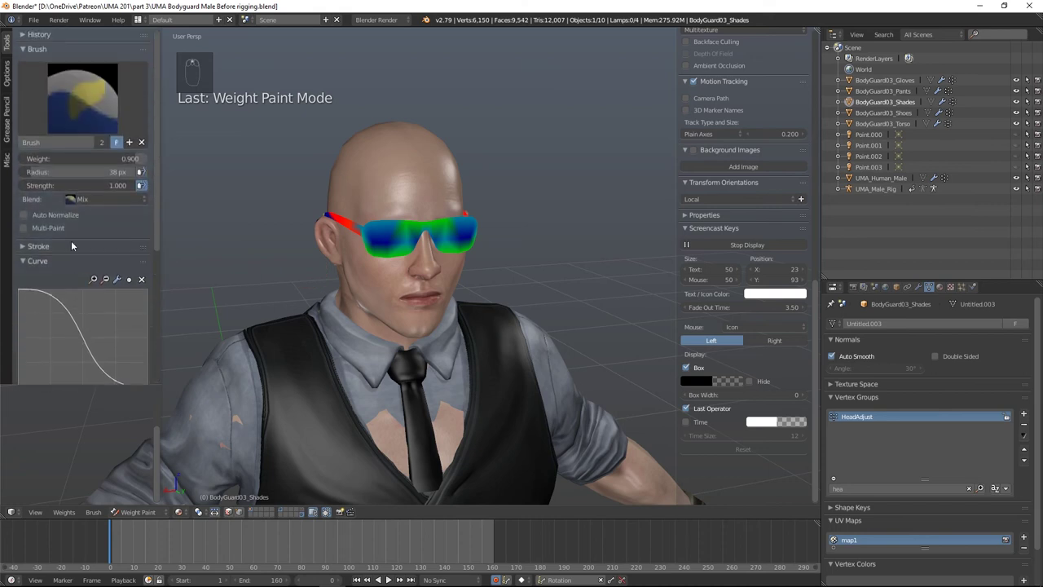
left_click_drag(95, 163, 102, 159)
mouse_move(414, 240)
left_mouse_down()
mouse_move(381, 251)
mouse_move(369, 239)
mouse_move(396, 238)
mouse_move(426, 216)
mouse_move(378, 253)
mouse_move(388, 235)
mouse_move(474, 258)
mouse_move(448, 229)
mouse_move(385, 239)
left_mouse_up()
left_click_drag(139, 173, 104, 171)
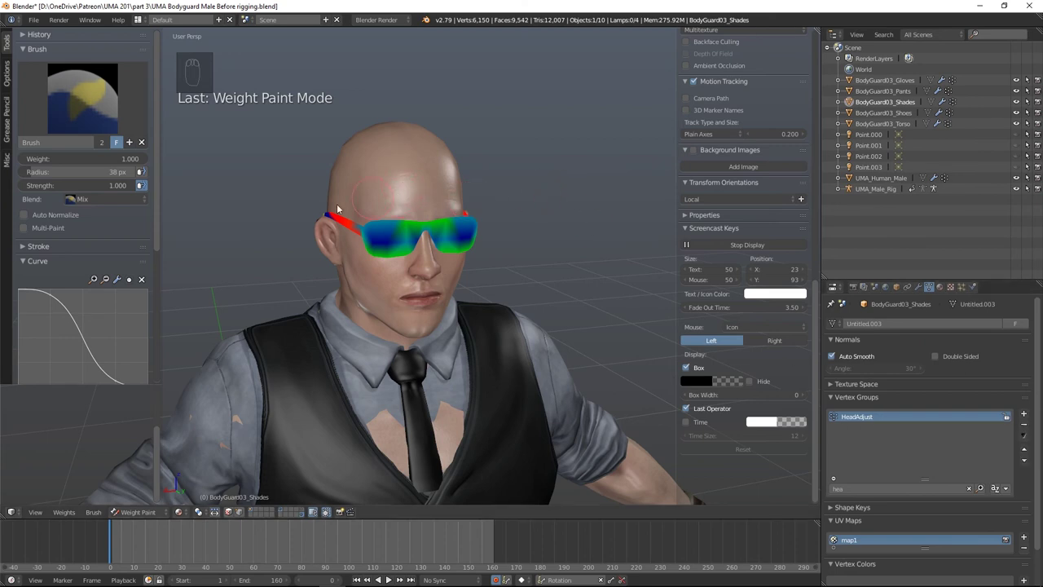
left_click(23, 214)
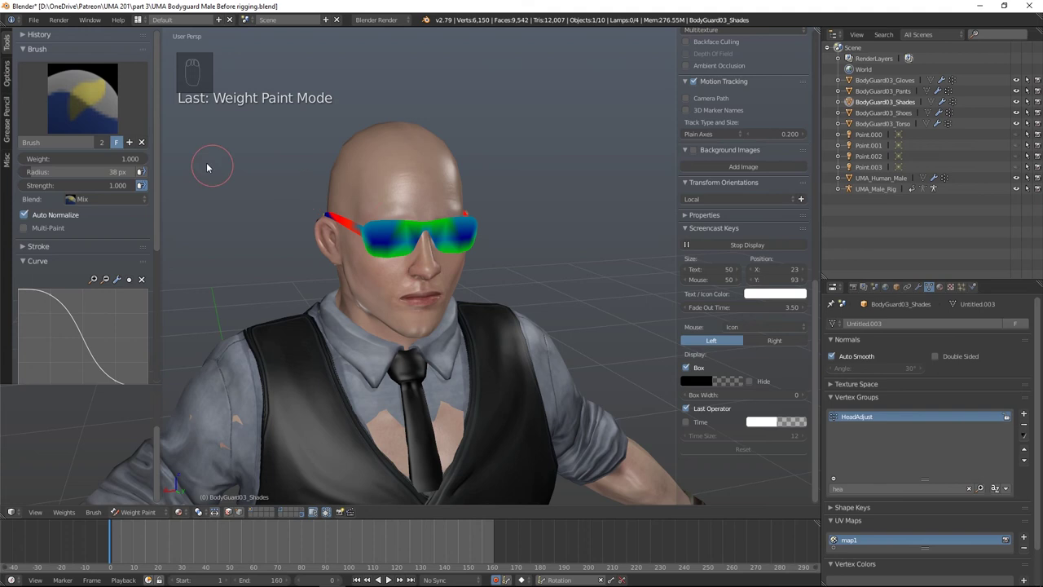
Step: Paint full HeadAdjust weight over the bridge, both lenses and frame fronts of the sunglasses
mouse_move(433, 232)
left_mouse_down()
mouse_move(404, 234)
mouse_move(417, 234)
left_mouse_up()
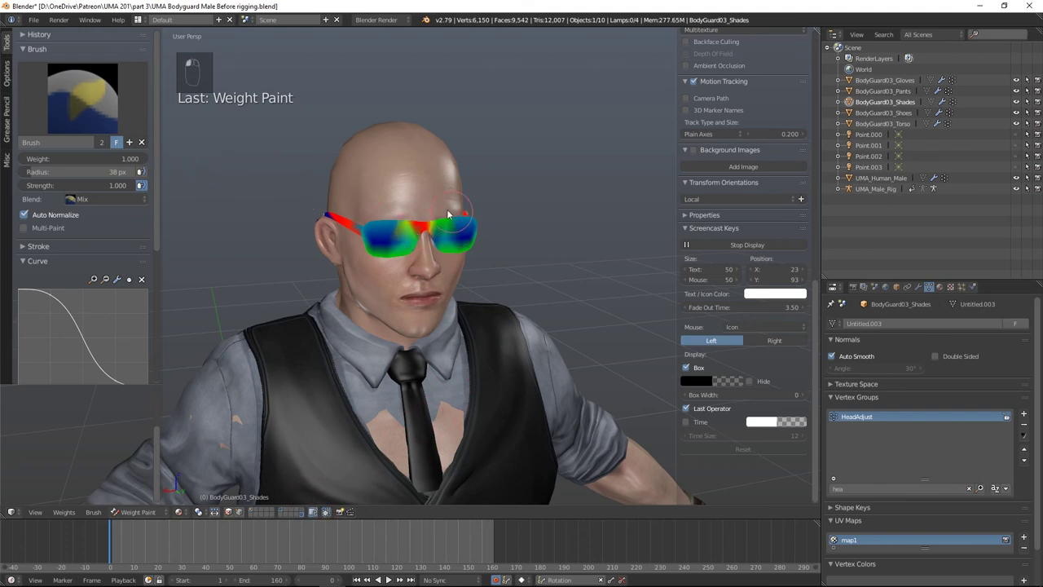
mouse_move(424, 224)
left_mouse_down()
mouse_move(406, 247)
mouse_move(391, 232)
mouse_move(365, 246)
mouse_move(402, 238)
left_mouse_up()
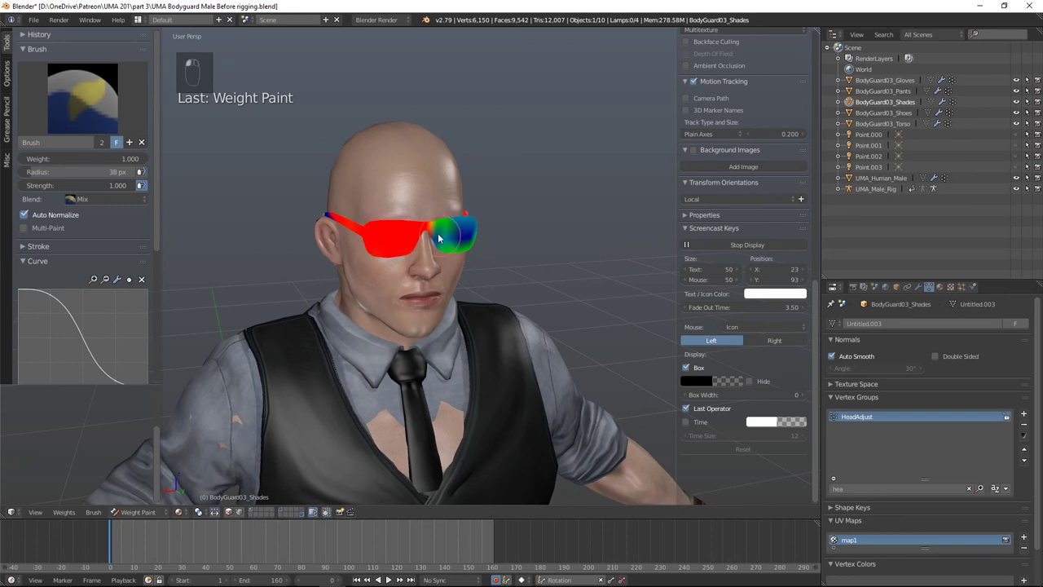
middle_click_drag(594, 279, 539, 276)
mouse_move(489, 249)
left_mouse_down()
mouse_move(436, 246)
mouse_move(466, 237)
mouse_move(481, 244)
mouse_move(465, 253)
left_mouse_up()
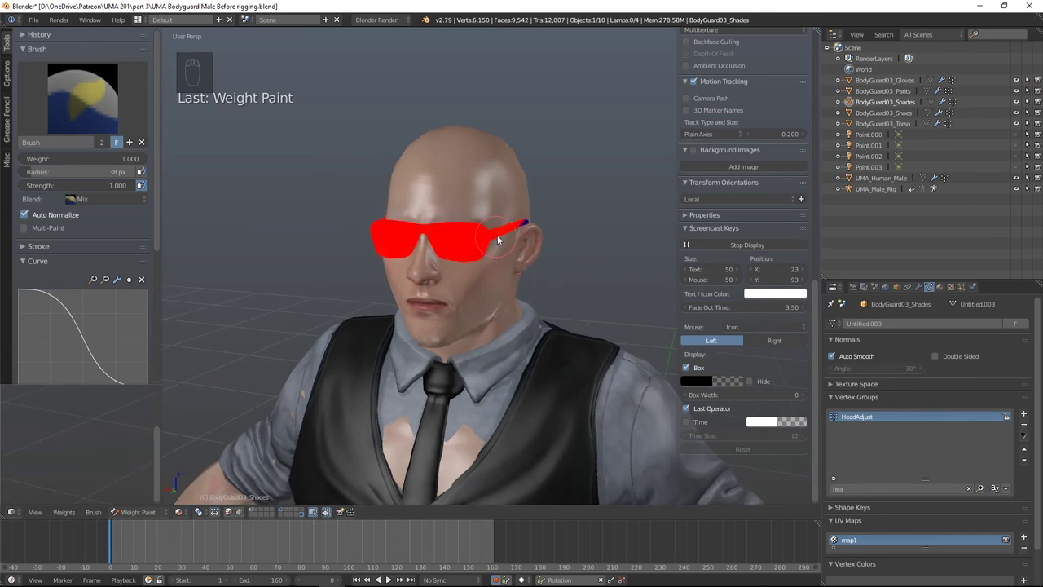
Step: Hide UMA_Human_Male and paint full HeadAdjust weight over the back of the sunglasses' lenses and frame
left_click(1016, 177)
middle_click_drag(601, 179, 536, 238)
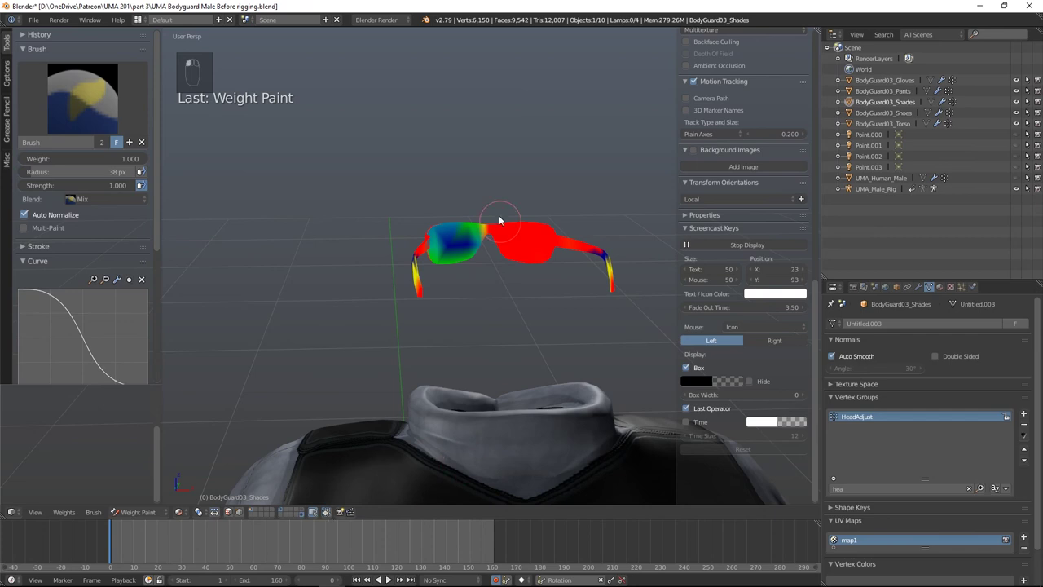
mouse_move(469, 238)
left_mouse_down()
mouse_move(476, 248)
mouse_move(444, 235)
left_mouse_up()
middle_click_drag(445, 243, 461, 241)
left_click_drag(268, 233, 246, 214)
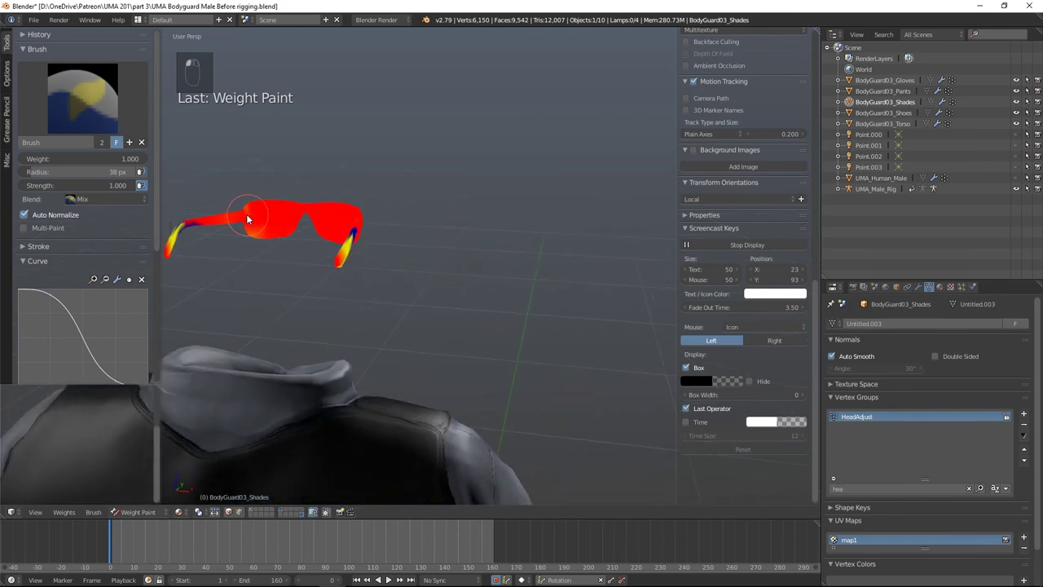
middle_click_drag(279, 217, 496, 245)
middle_click_drag(268, 419, 531, 269)
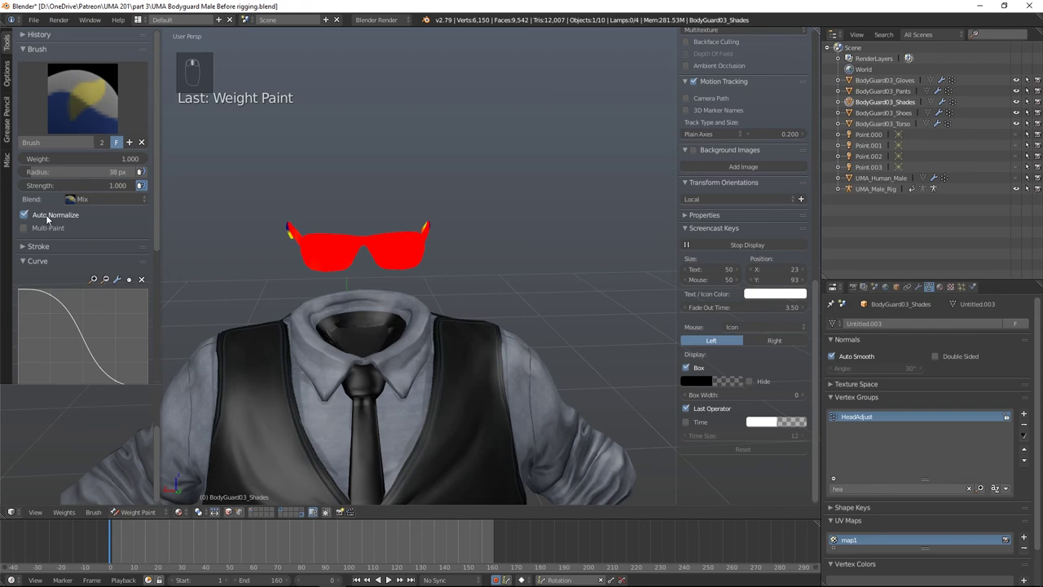
middle_click_drag(326, 191, 370, 161)
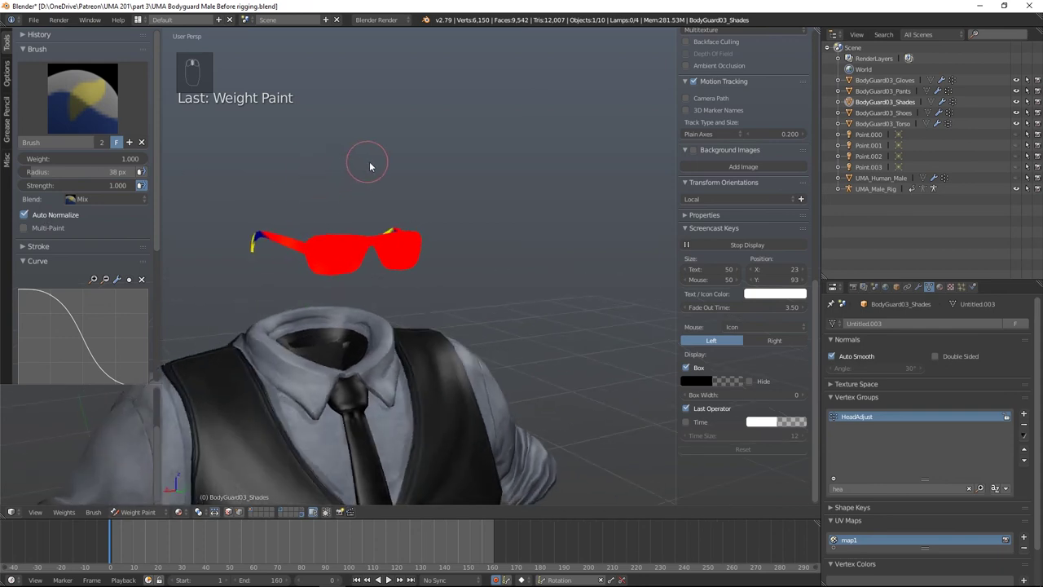
middle_click_drag(537, 221, 519, 237)
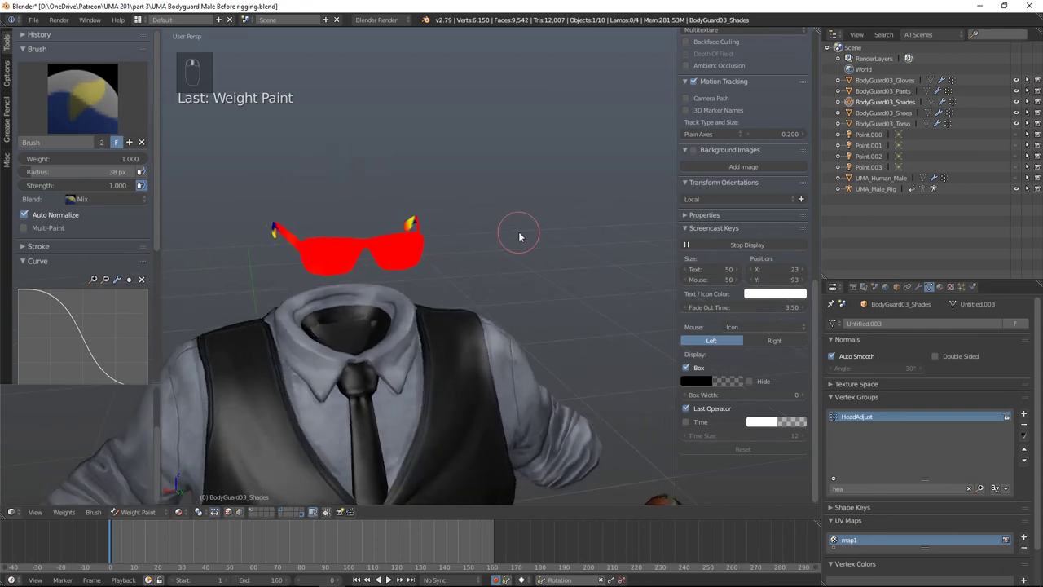
Step: Unhide UMA_Human_Male and return to Object Mode to check the sunglasses against the head during the animation
left_click(1016, 178)
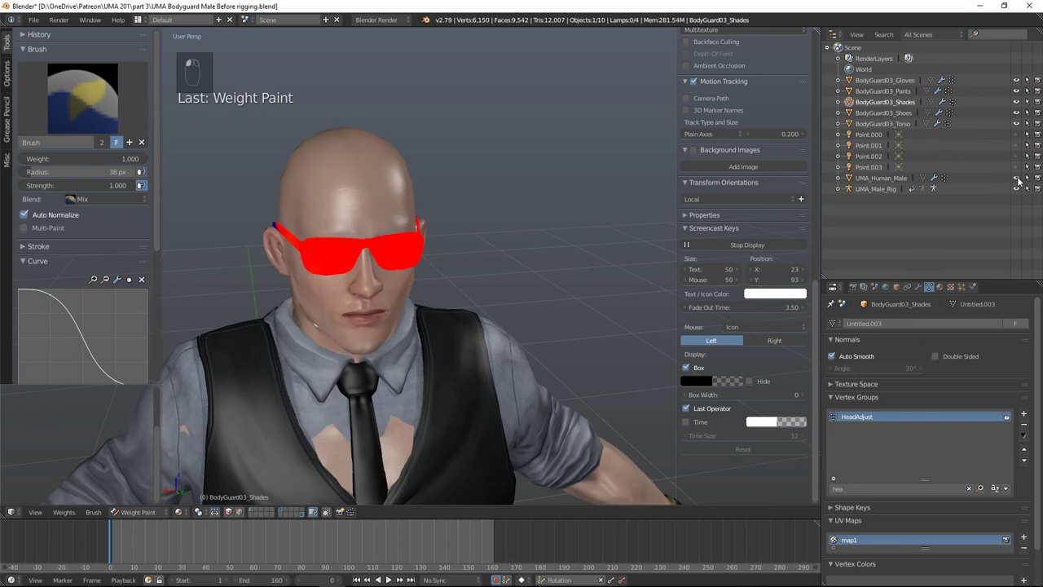
left_click(152, 512)
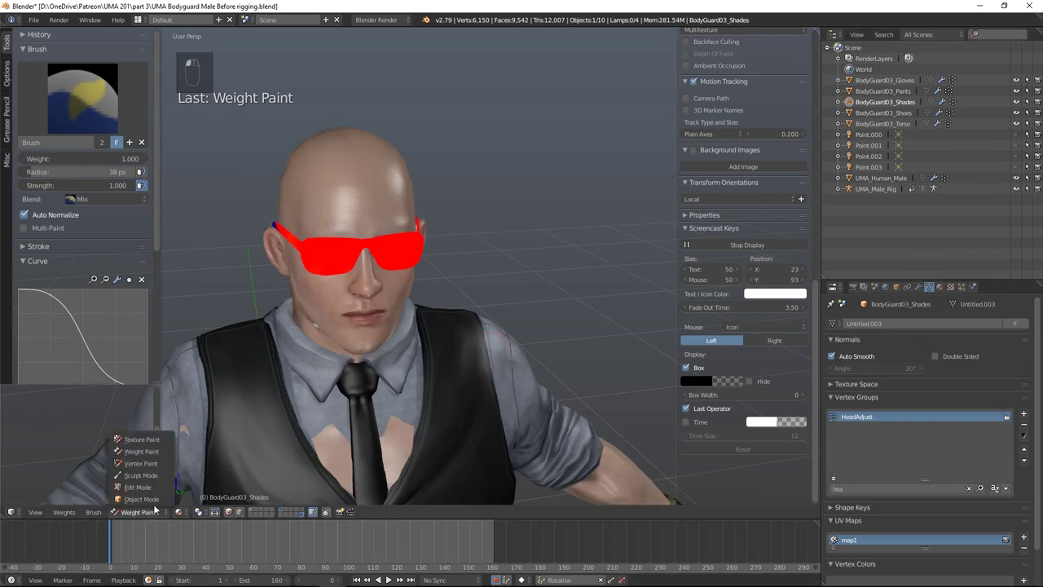
left_click(145, 499)
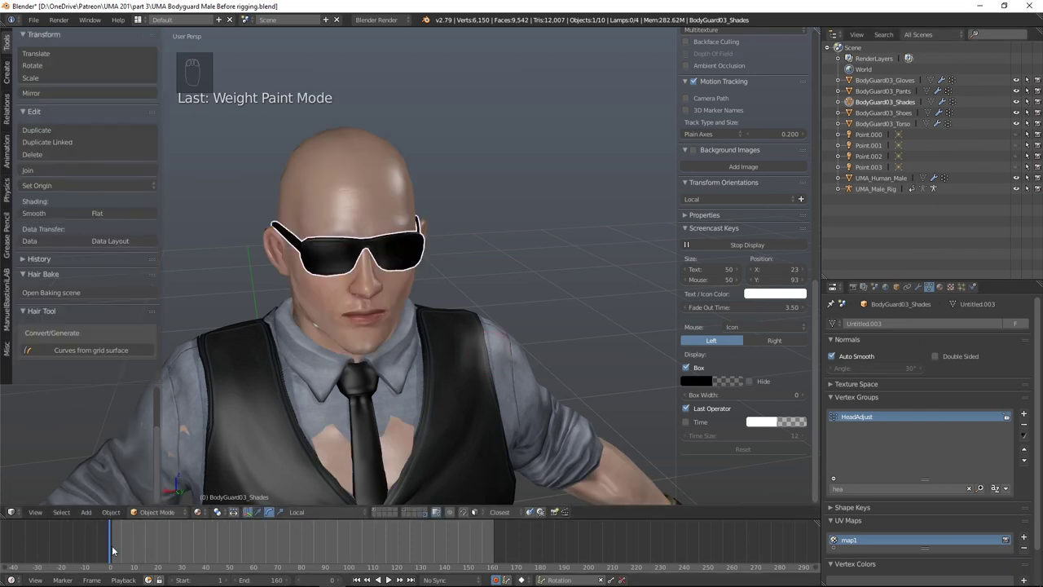
key("alt+a")
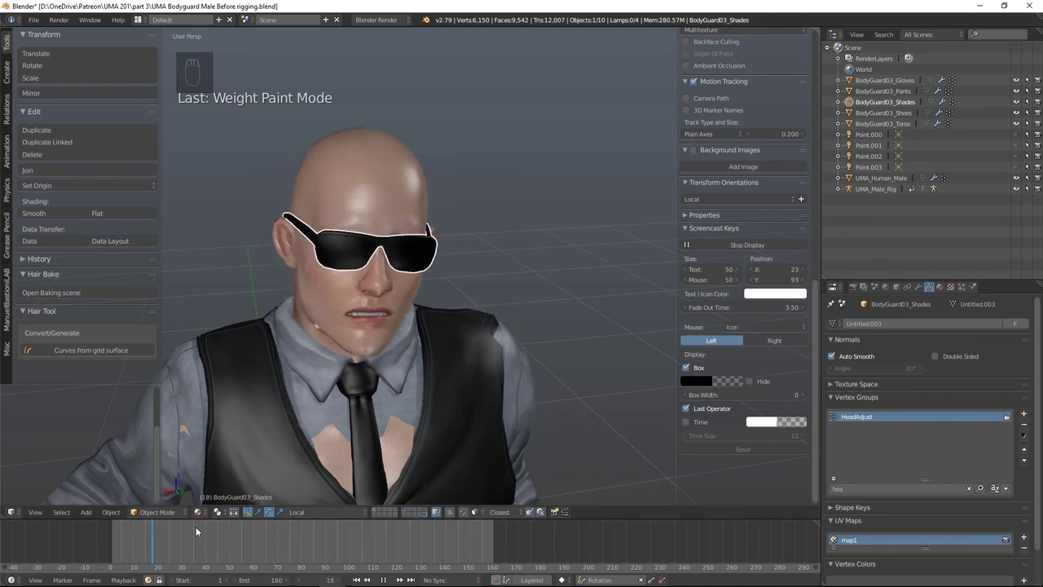
key("Escape")
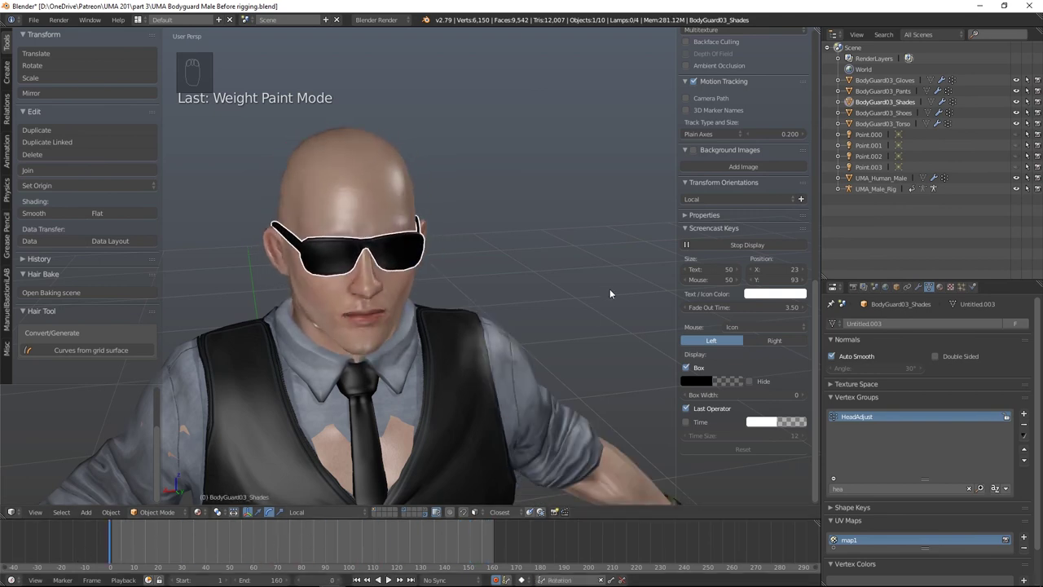
Step: Select BodyGuard03_Torso and scrub the animation to examine how the vest deforms at the left shoulder, returning to frame 0
middle_click_drag(608, 315, 426, 316)
right_click(426, 316)
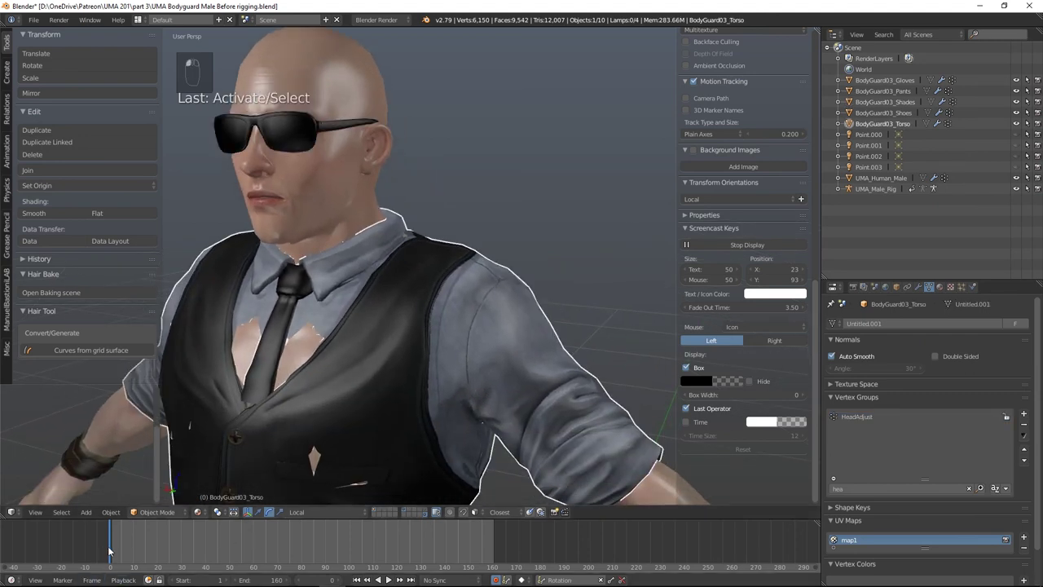
key("alt+a")
key("alt+a")
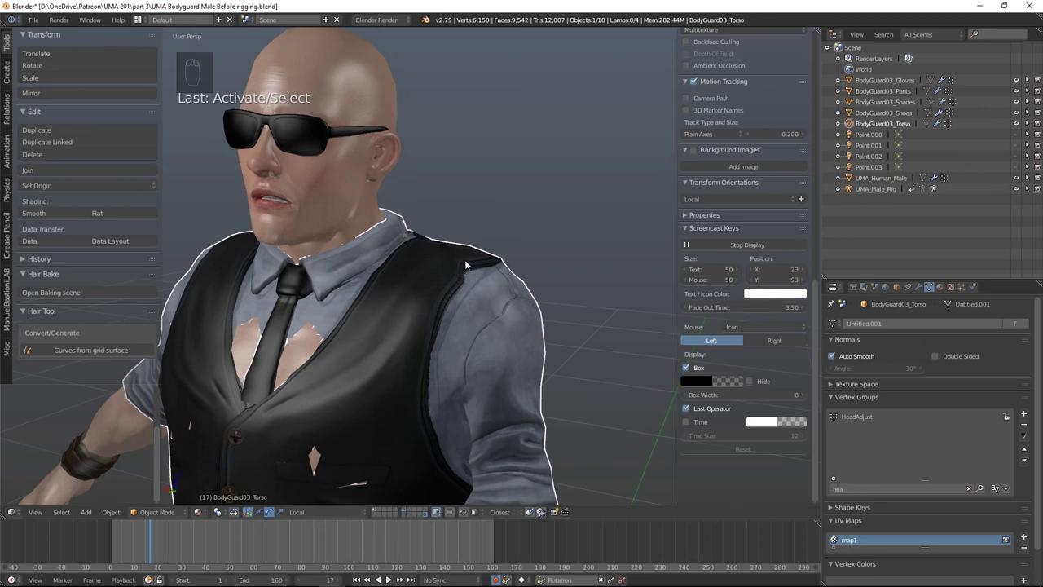
key("alt+a")
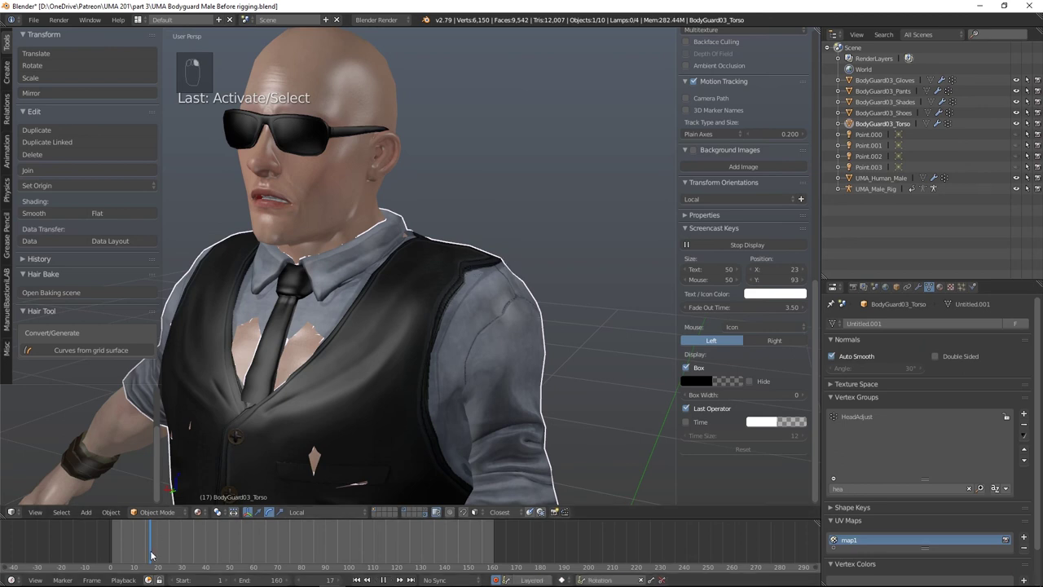
key("alt+a")
key("alt+a")
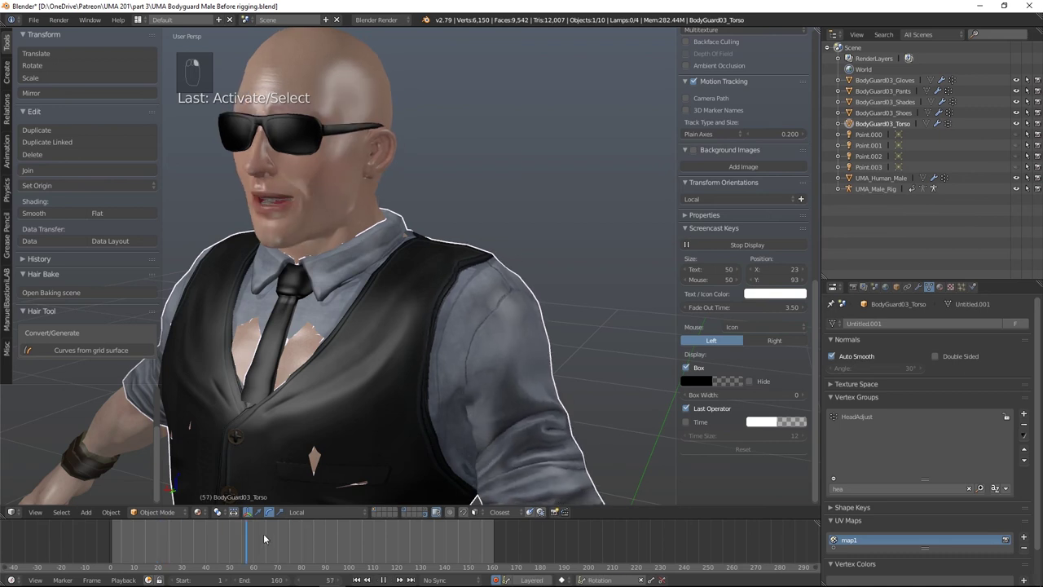
left_click_drag(244, 535, 110, 529)
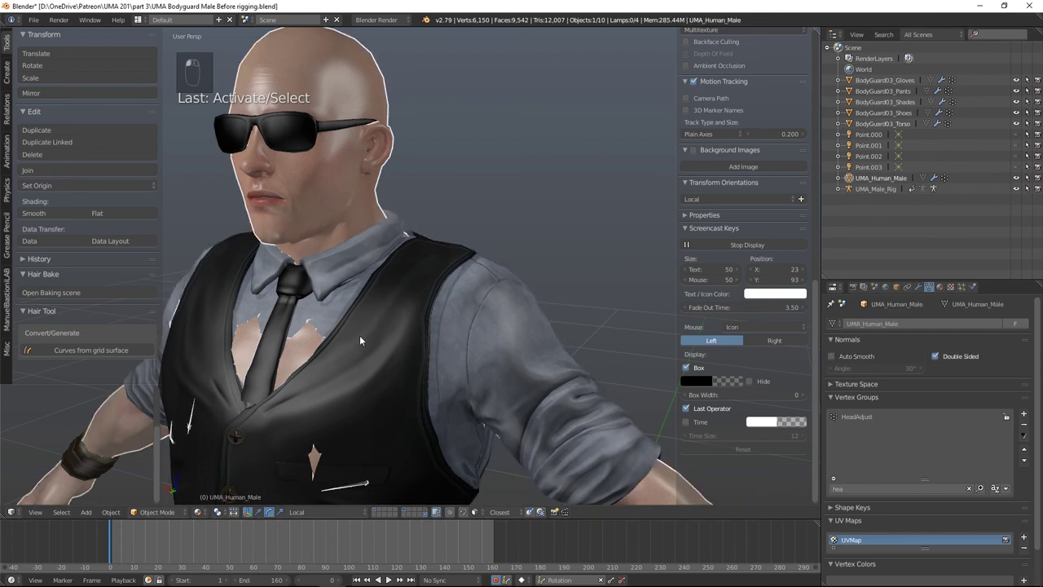
Step: Filter BodyGuard03_Torso's vertex groups by "arm" and display the LeftArmAdjust group in Weight Paint mode
left_click(870, 489)
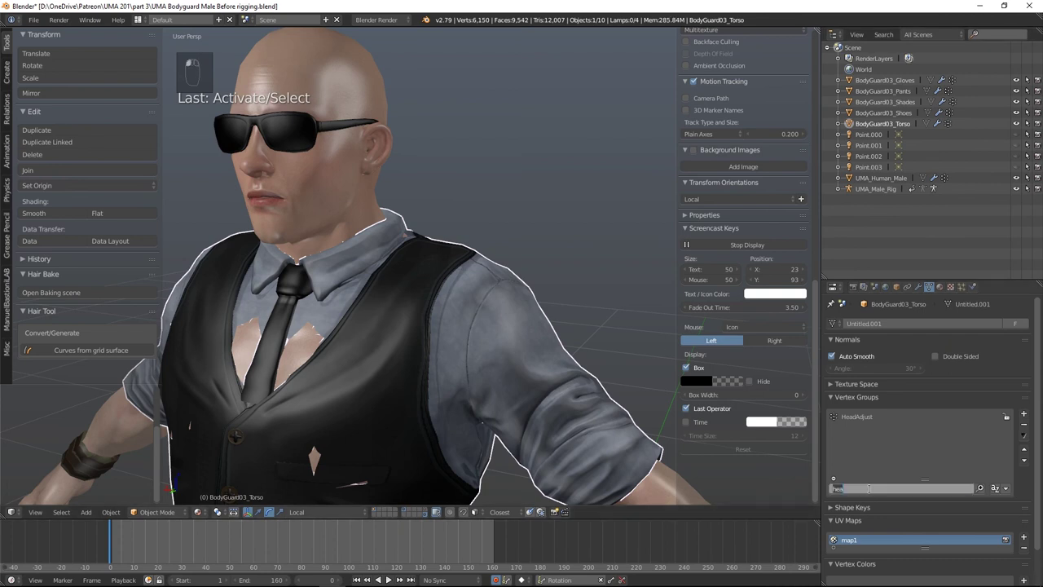
key("BackSpace")
key("BackSpace")
type("arm")
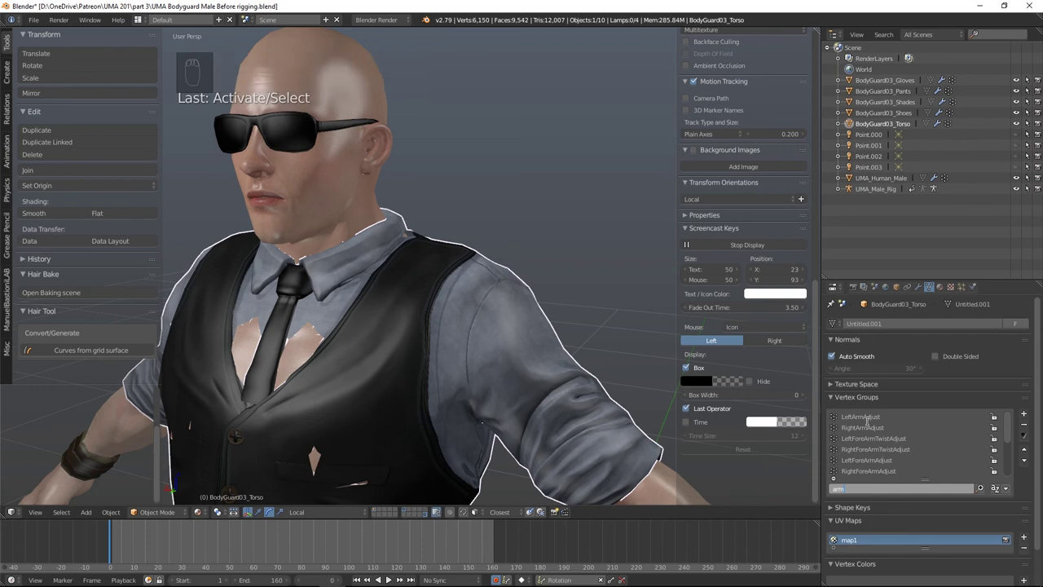
left_click(157, 512)
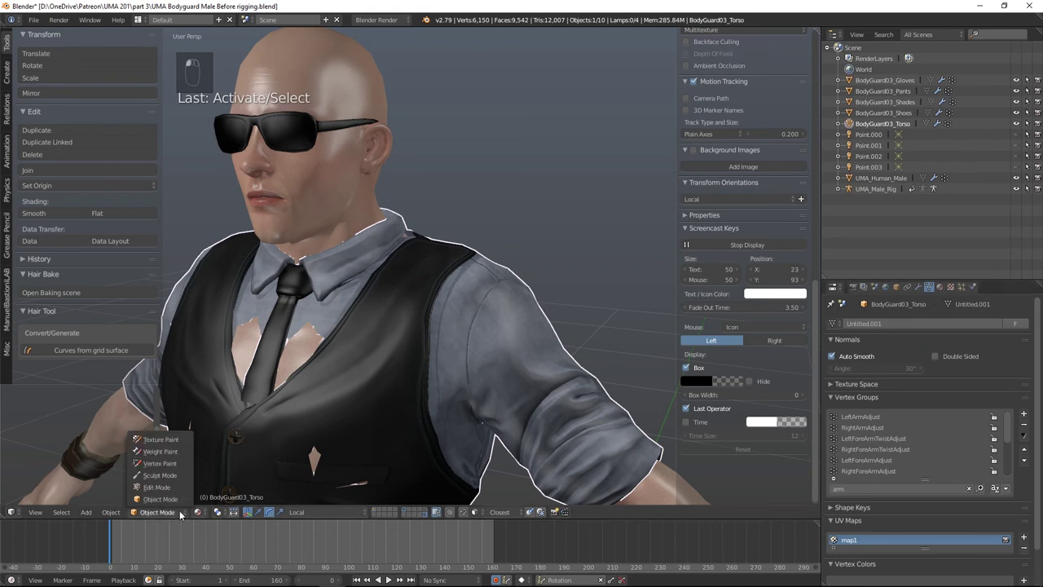
left_click(159, 451)
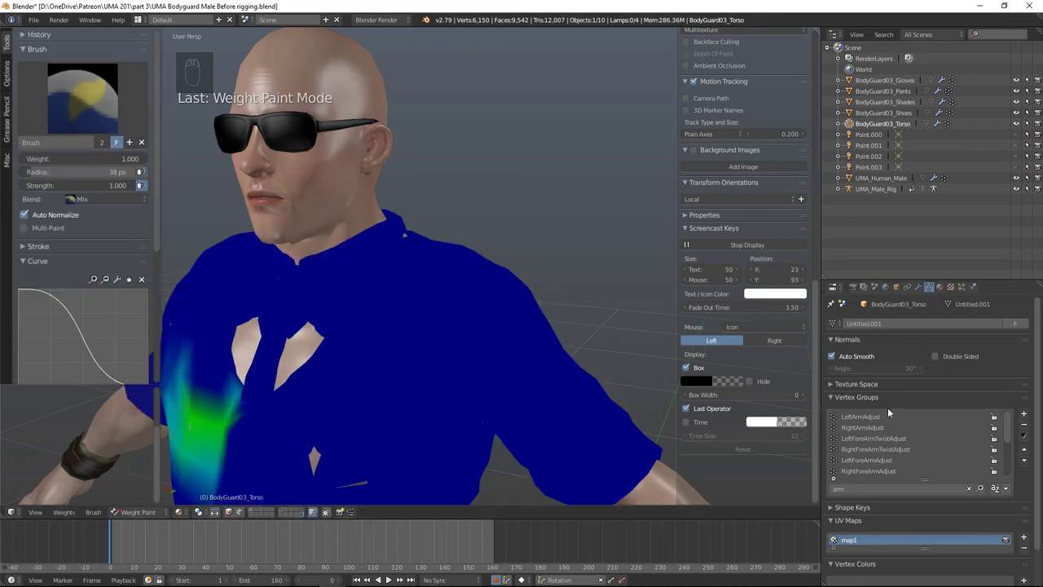
left_click(859, 417)
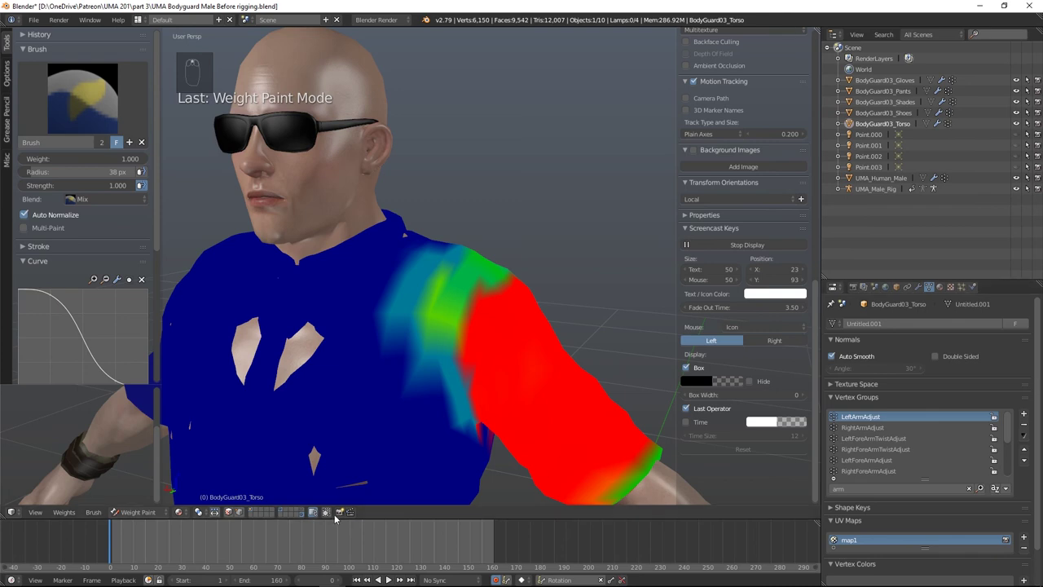
Step: At frame 8, paint LeftArmAdjust weight off the front of the vest's left shoulder with the brush weight set to 0
left_click(112, 549)
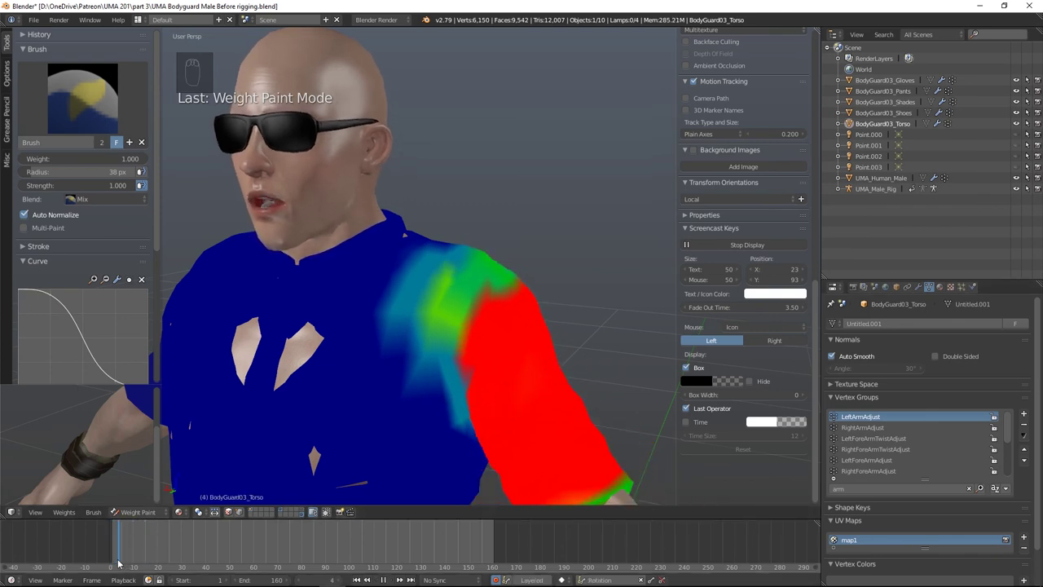
key("alt+a")
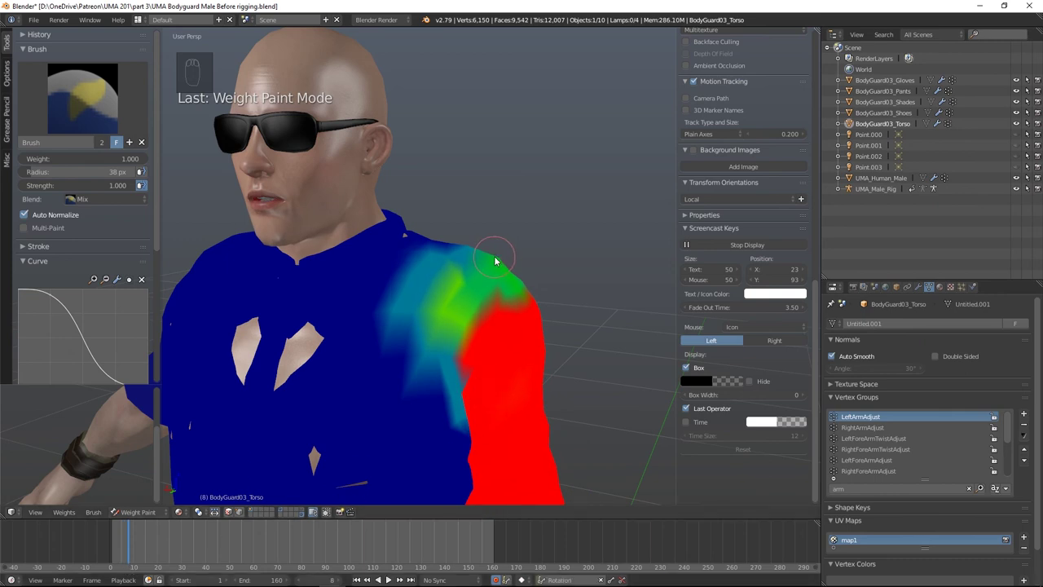
left_click(122, 158)
type("0")
key("Return")
mouse_move(448, 250)
left_mouse_down()
mouse_move(401, 314)
mouse_move(450, 287)
left_mouse_up()
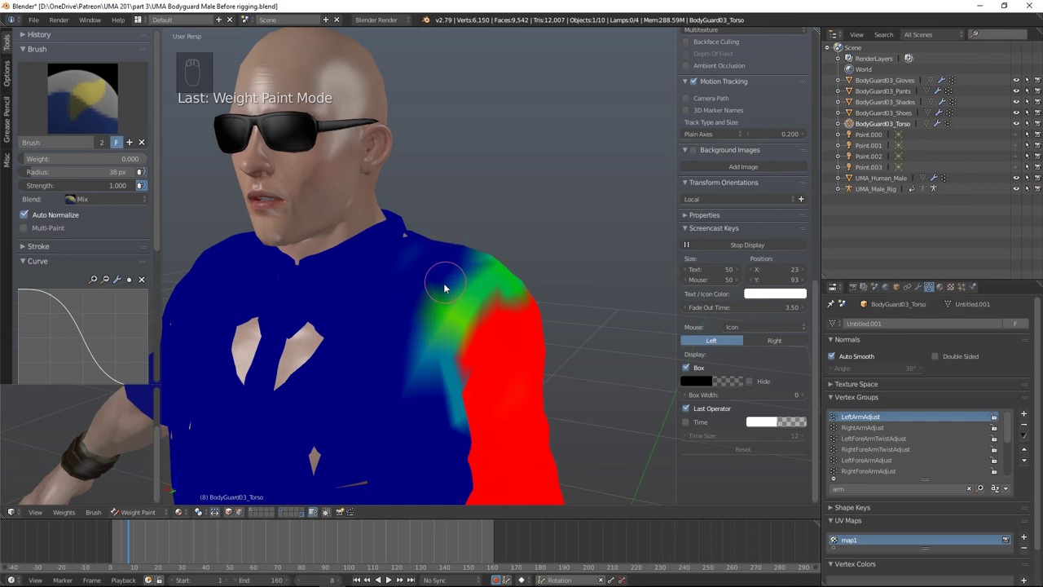
left_click_drag(415, 303, 418, 319)
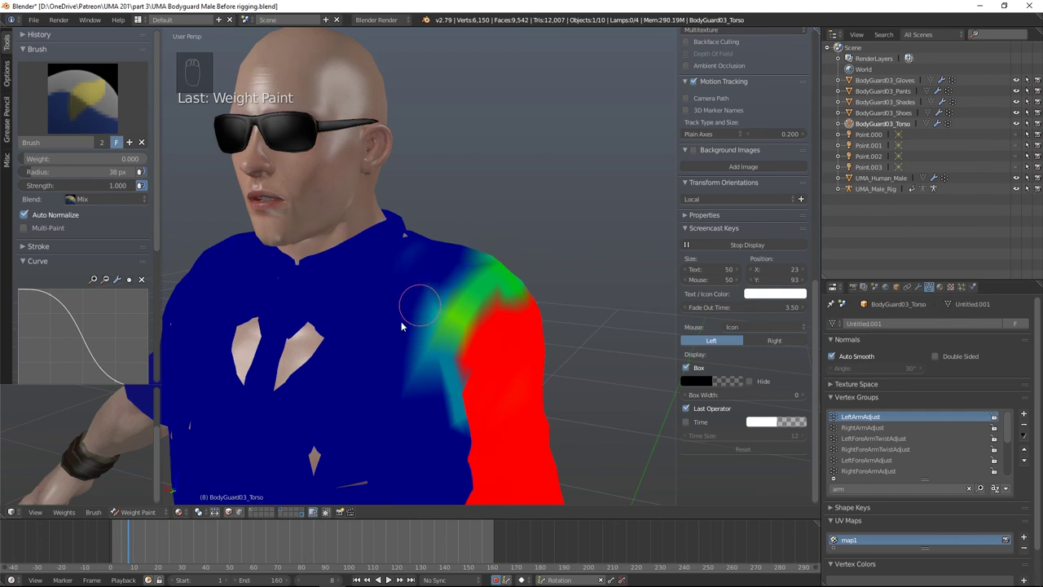
Step: Return to Object Mode and scrub the first frames of the animation to examine the left shoulder from the front and side
left_click(137, 512)
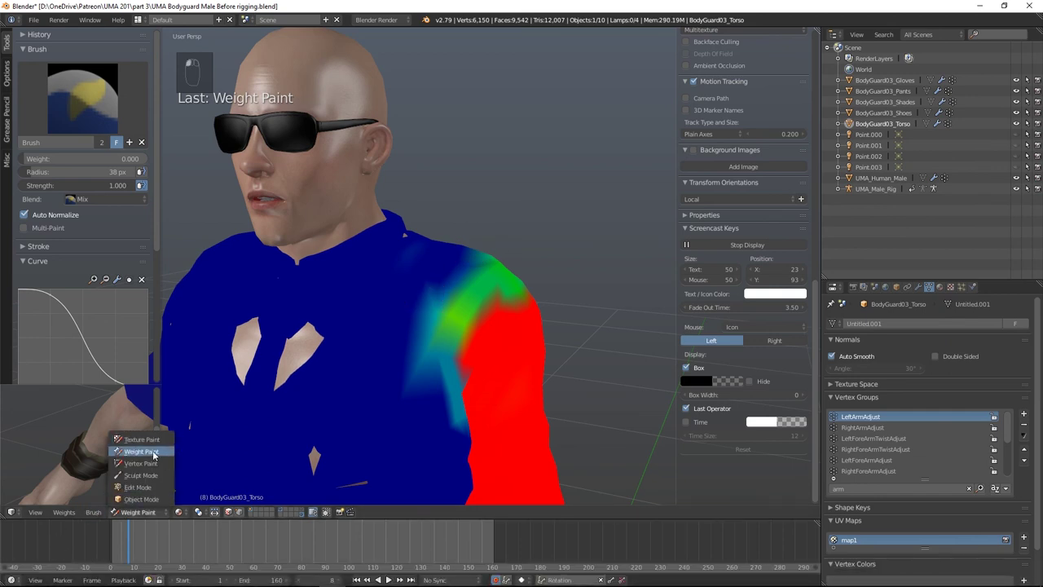
left_click(147, 499)
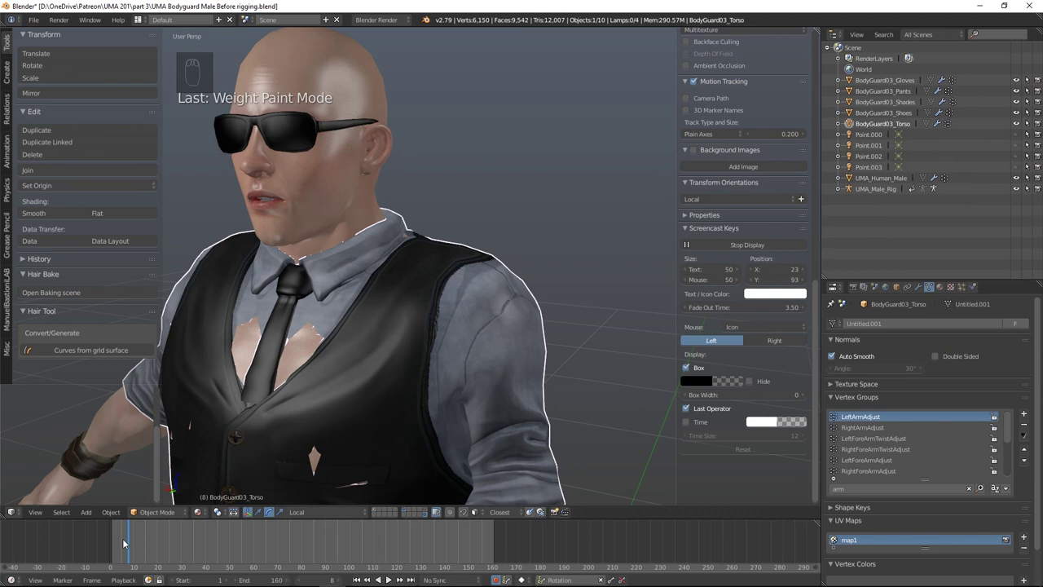
key("alt+shift+a")
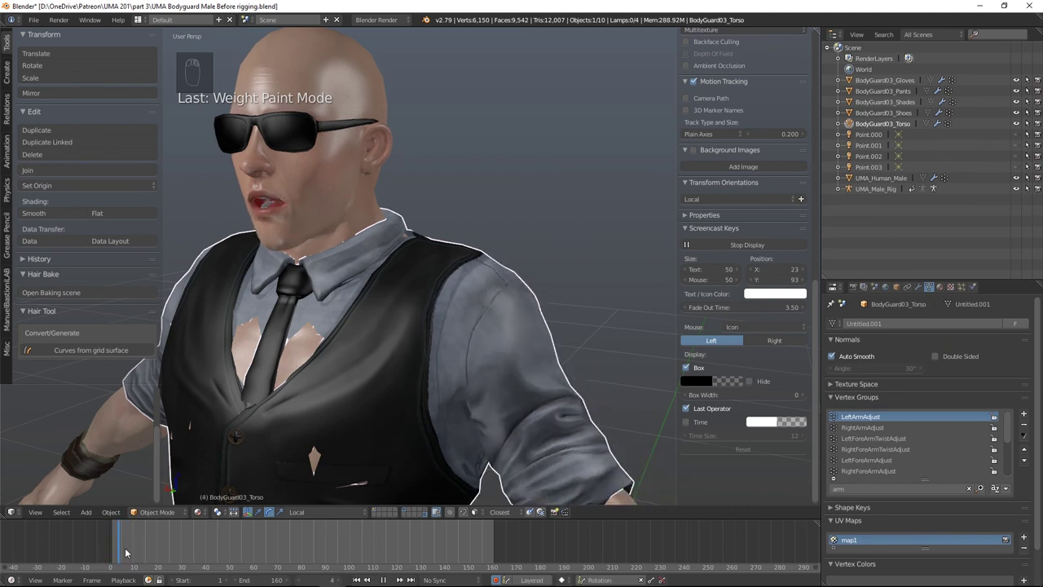
key("alt+a")
key("alt+shift+a")
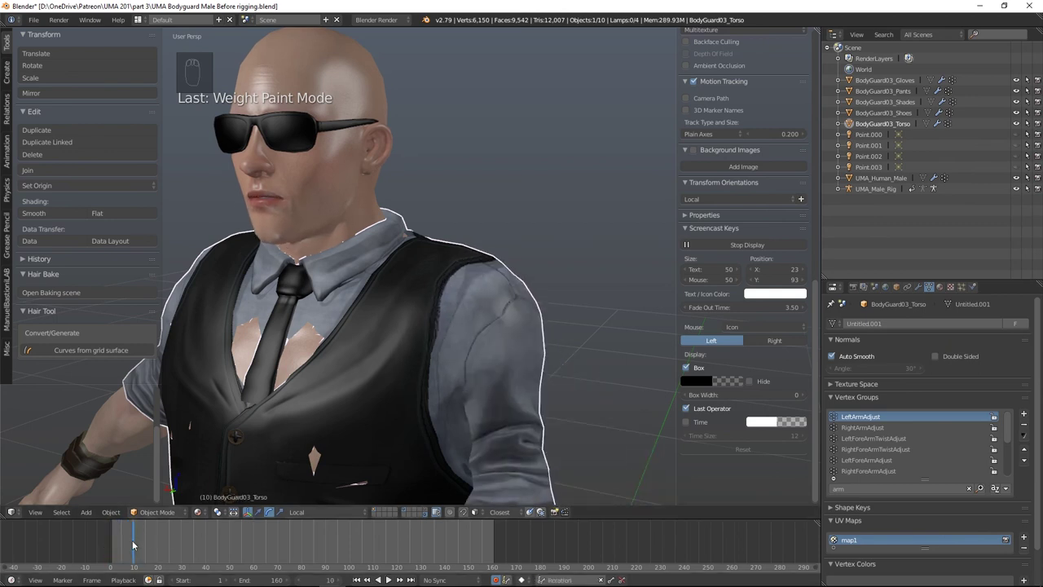
key("alt+a")
middle_click_drag(597, 215, 420, 353)
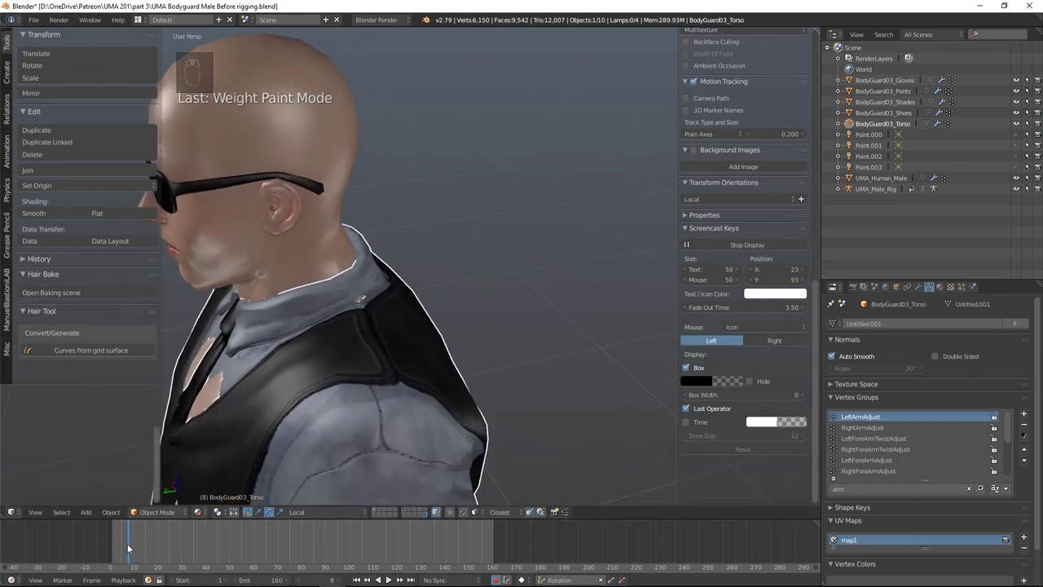
key("alt+shift+a")
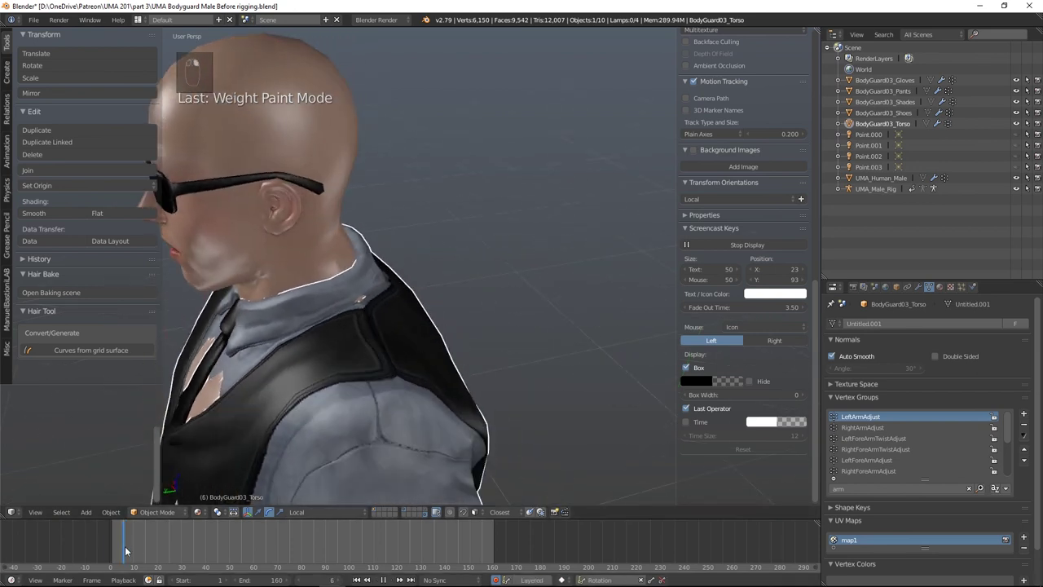
key("alt+a")
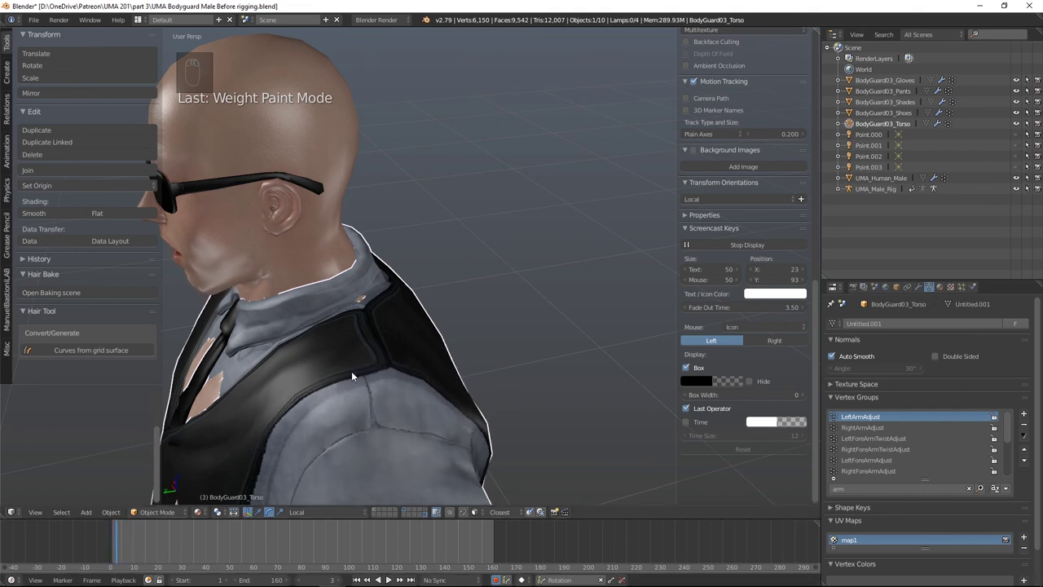
key("alt+a")
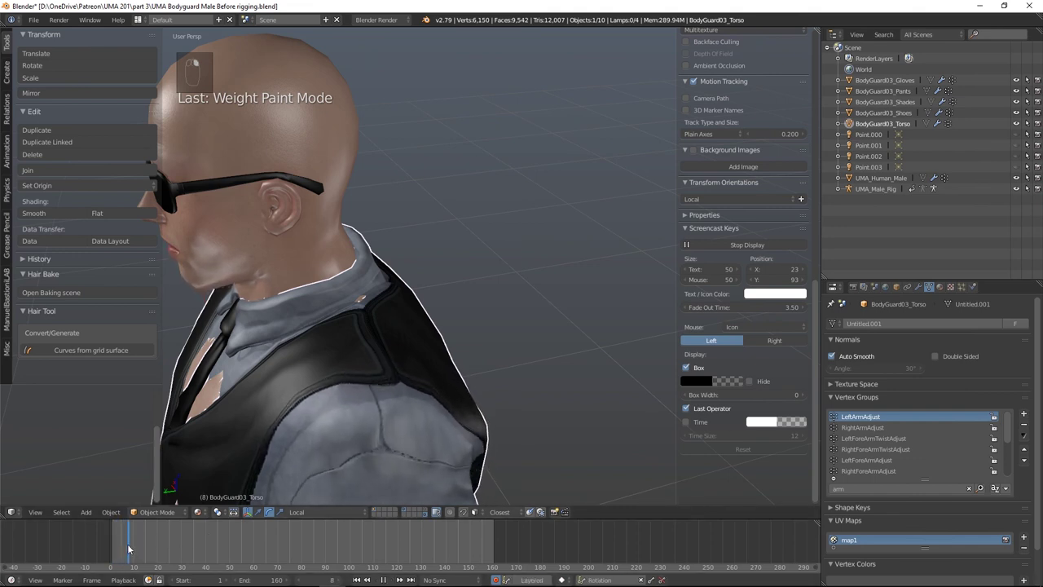
key("alt+a")
Step: In Weight Paint mode, paint zero LeftArmAdjust weight over the top and back of the vest's left shoulder
left_click(157, 512)
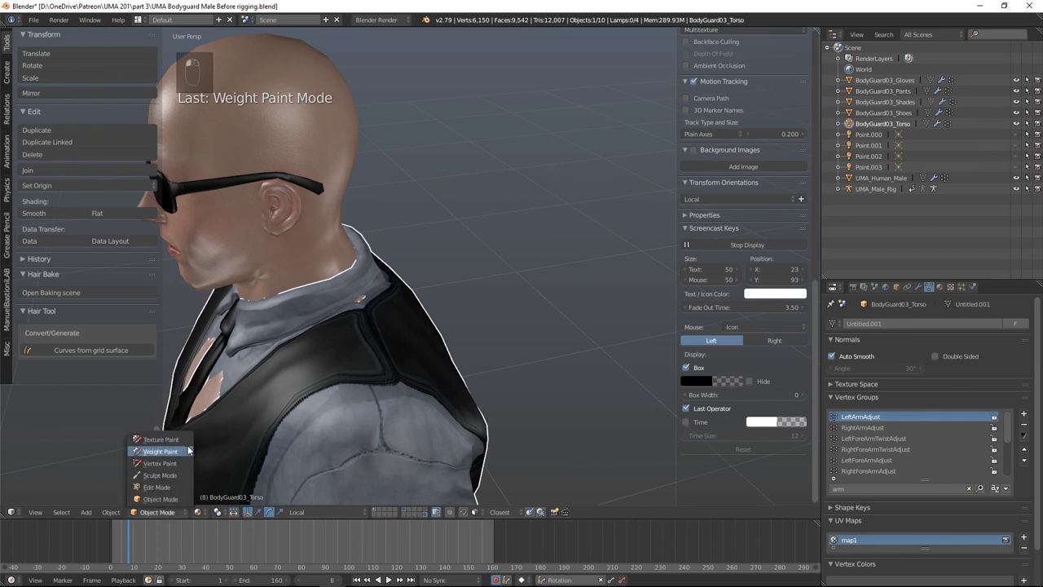
left_click(160, 450)
mouse_move(389, 377)
left_mouse_down()
mouse_move(391, 366)
mouse_move(568, 352)
left_mouse_up()
middle_click_drag(568, 352, 415, 366)
mouse_move(449, 430)
left_mouse_down()
mouse_move(473, 443)
mouse_move(503, 433)
mouse_move(506, 482)
mouse_move(428, 393)
mouse_move(445, 441)
mouse_move(423, 388)
mouse_move(393, 352)
mouse_move(381, 355)
mouse_move(445, 410)
left_mouse_up()
mouse_move(445, 410)
middle_mouse_down()
mouse_move(419, 342)
mouse_move(552, 342)
mouse_move(579, 309)
middle_mouse_up()
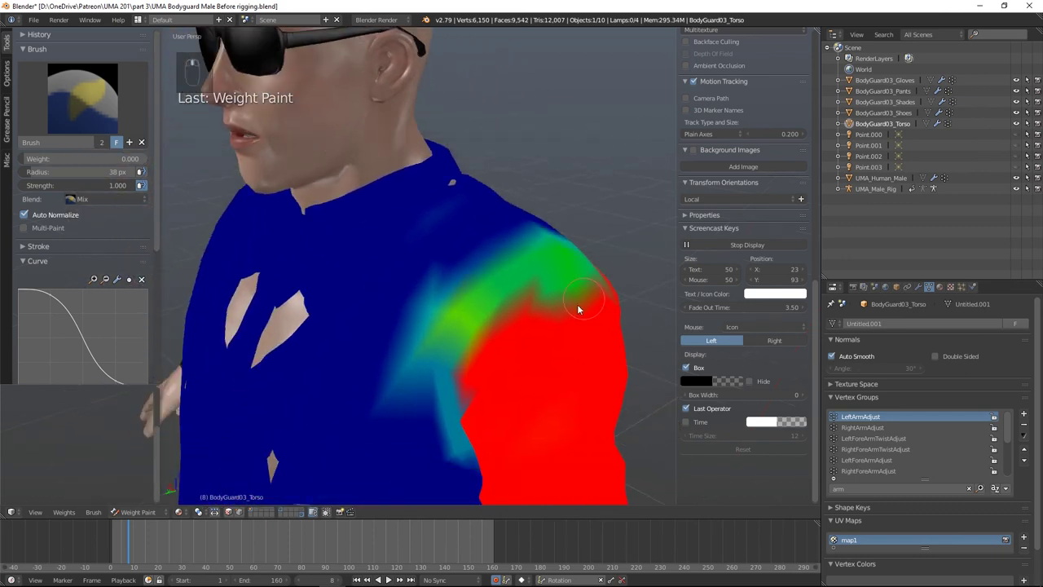
Step: Switch back to Object Mode and scrub the animation to recheck the vest and sleeve at the left shoulder, ending at frame 0
left_click(137, 512)
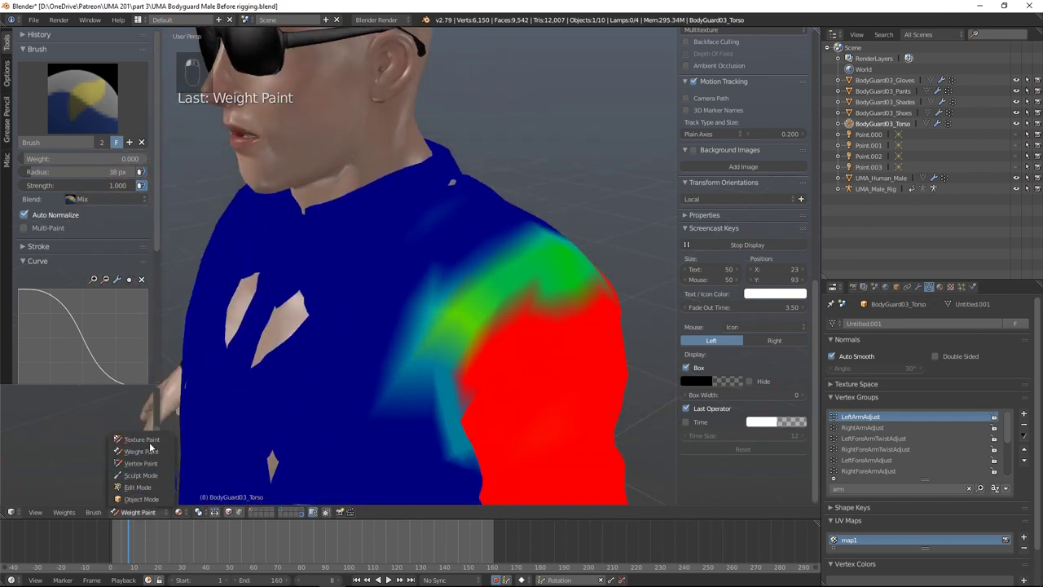
left_click(138, 498)
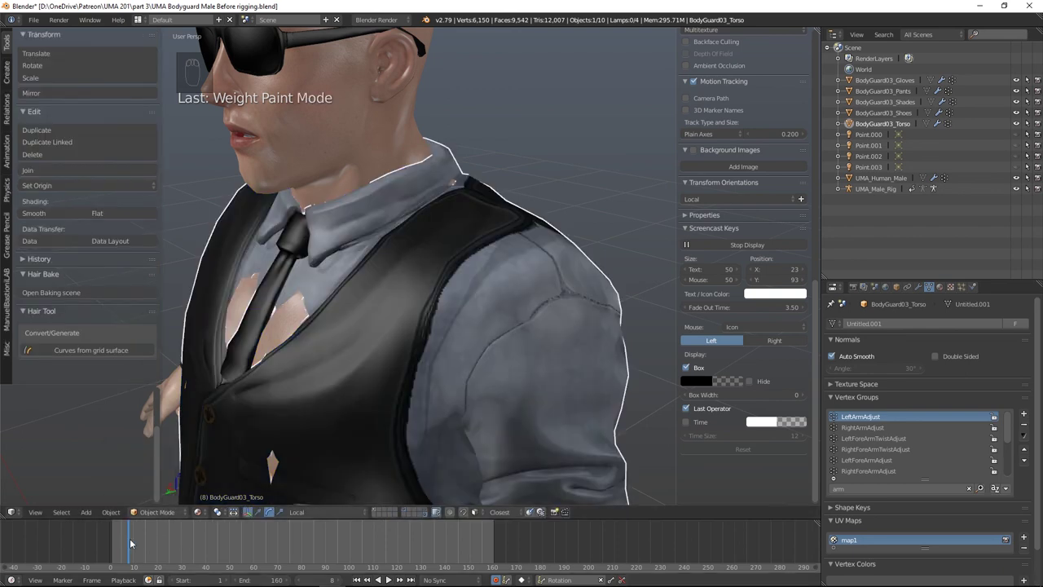
key("alt+a")
left_click(116, 552)
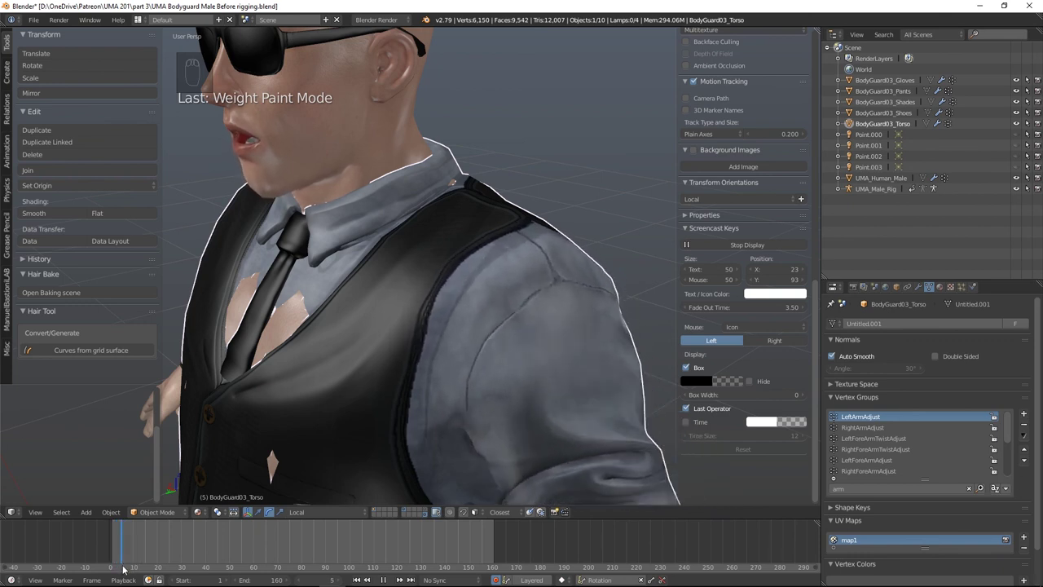
key("Escape")
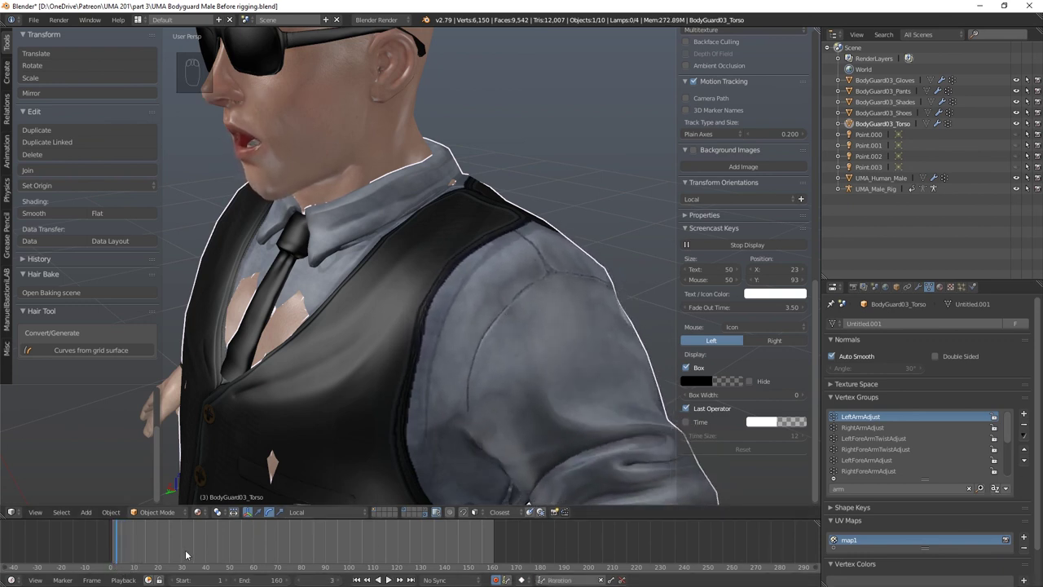
key("alt+a")
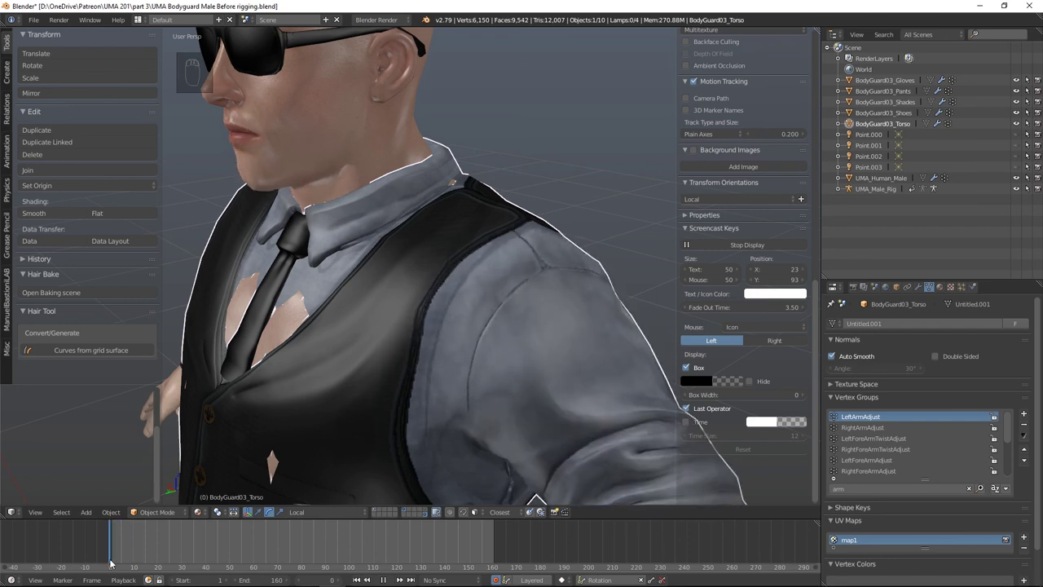
key("Escape")
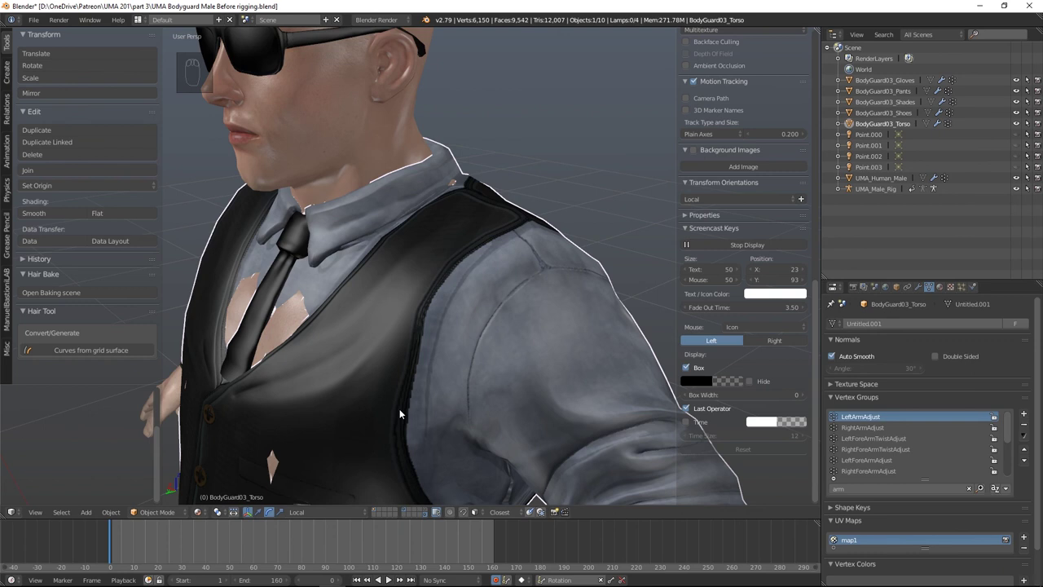
Step: Play and scrub the opening frames of the animation to examine the vest and sleeve around the left shoulder and armpit, returning to frame 0
scroll(399, 414, "down", 5)
key("alt+a")
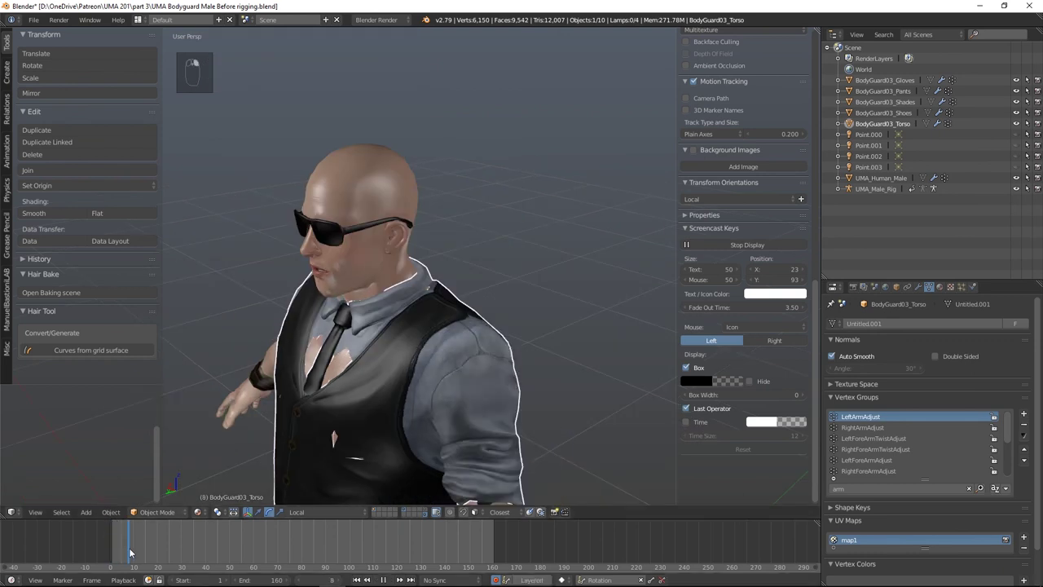
key("Escape")
middle_click_drag(549, 379, 505, 408)
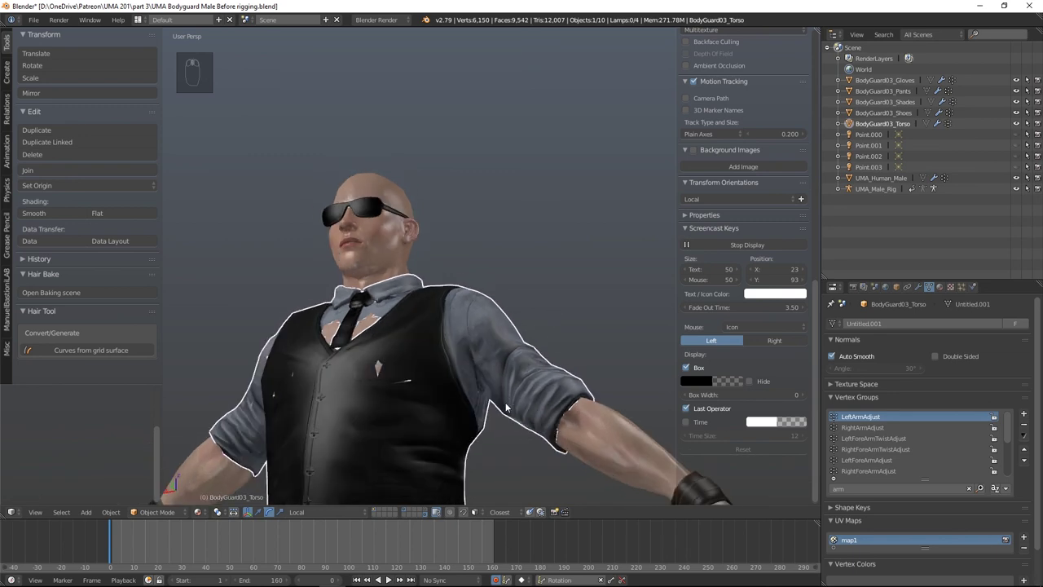
scroll(505, 407, "up", 3)
middle_click_drag(581, 266, 460, 419)
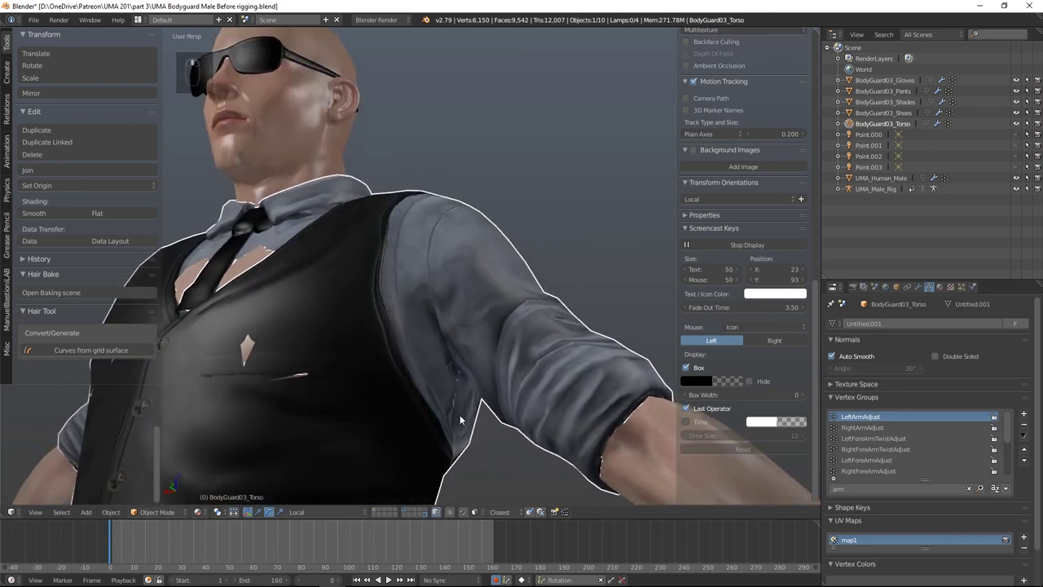
left_click_drag(112, 548, 136, 555)
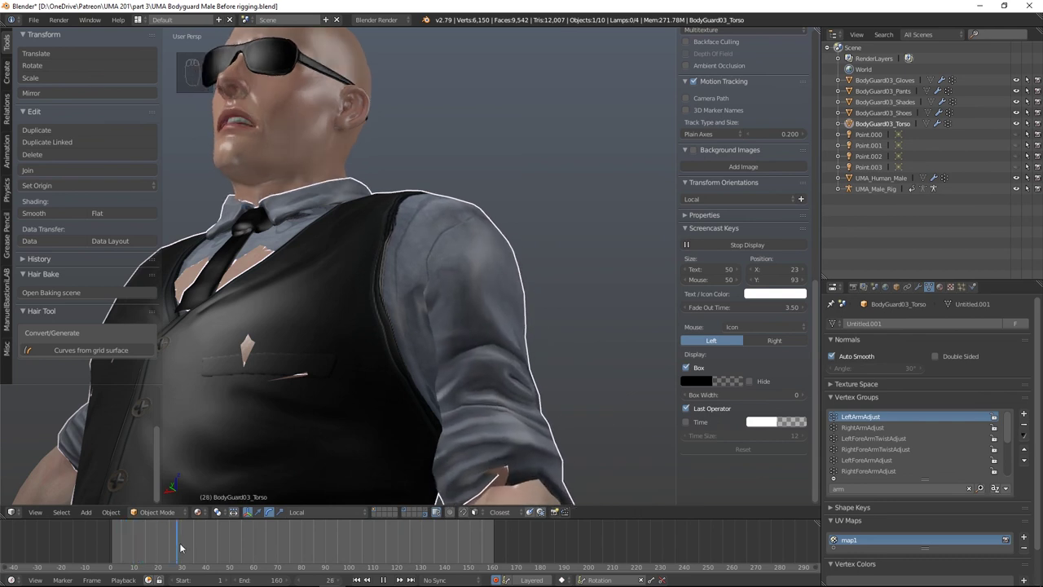
left_click_drag(107, 525, 111, 555)
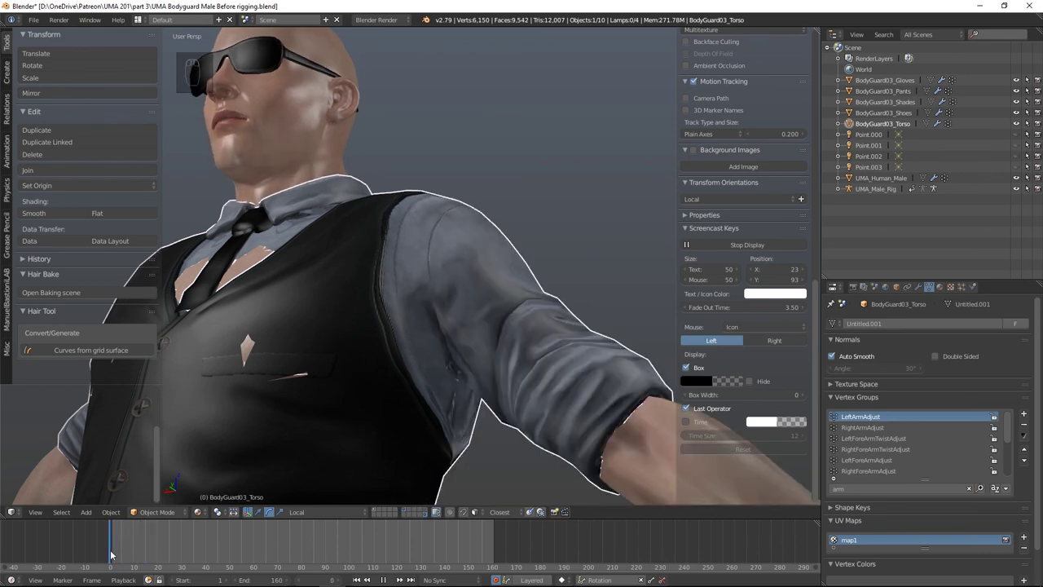
Step: Inspect the whole outfit on the character at frame 0, from the collar and vest down to the pants and shoes
middle_click_drag(507, 194, 466, 179)
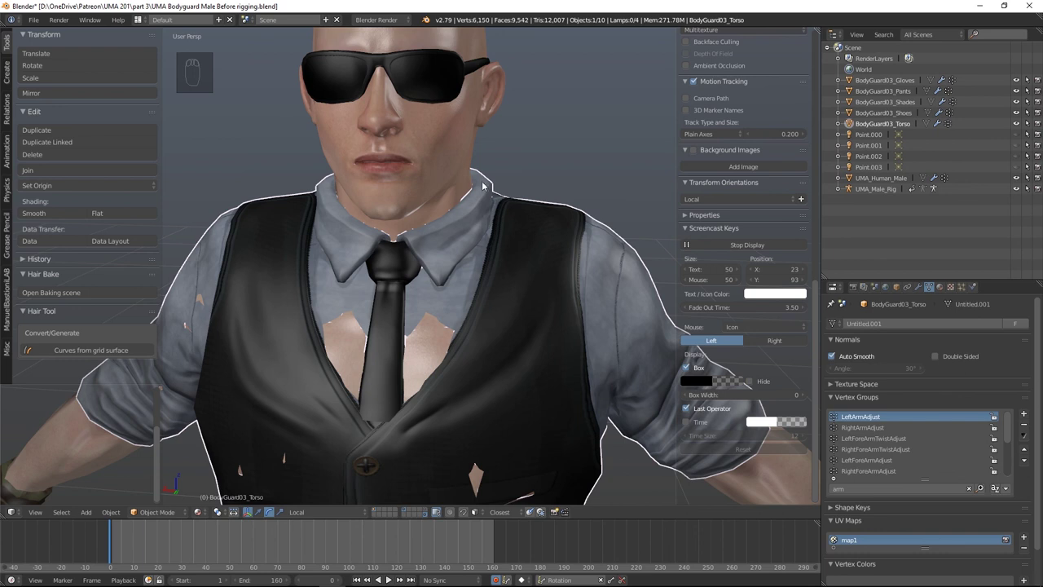
scroll(405, 328, "down", 5)
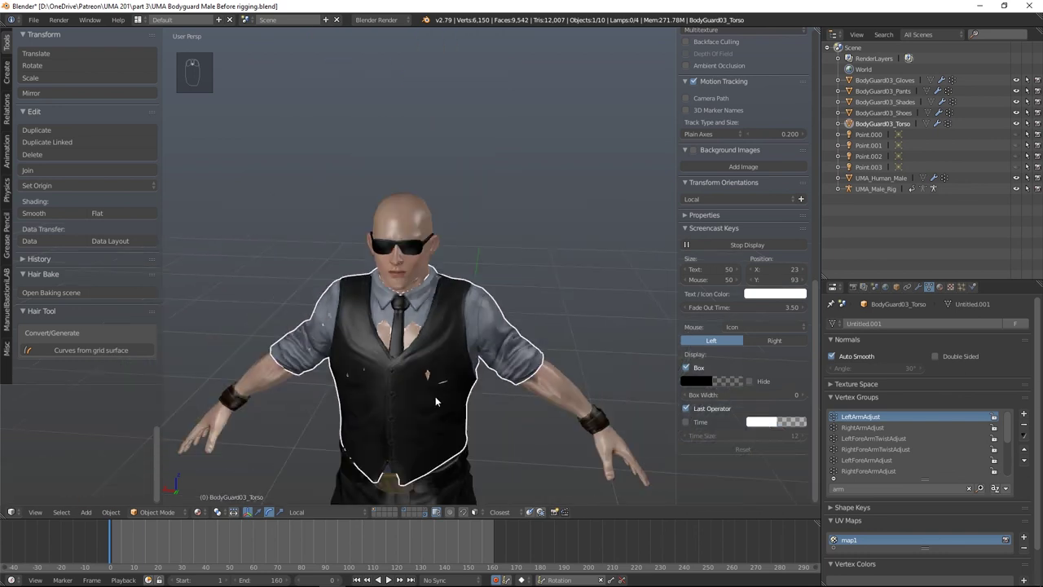
middle_click_drag(432, 377, 489, 286, "shift")
middle_click_drag(516, 460, 489, 322, "shift")
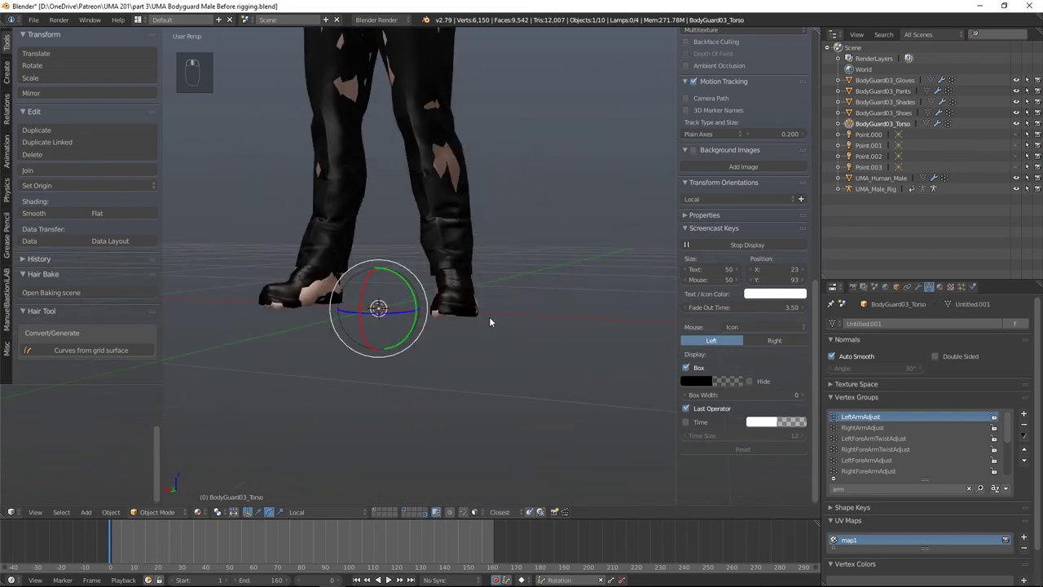
scroll(443, 294, "up", 5, "shift")
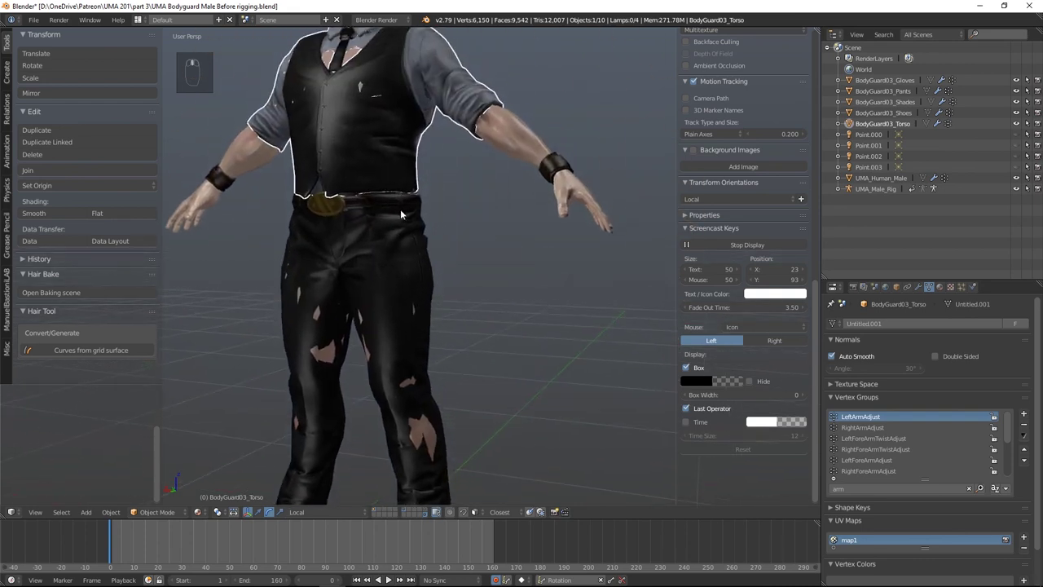
scroll(473, 258, "down", 3)
middle_click_drag(499, 289, 453, 150)
mouse_move(455, 243)
middle_mouse_down()
mouse_move(533, 239)
mouse_move(468, 242)
middle_mouse_up()
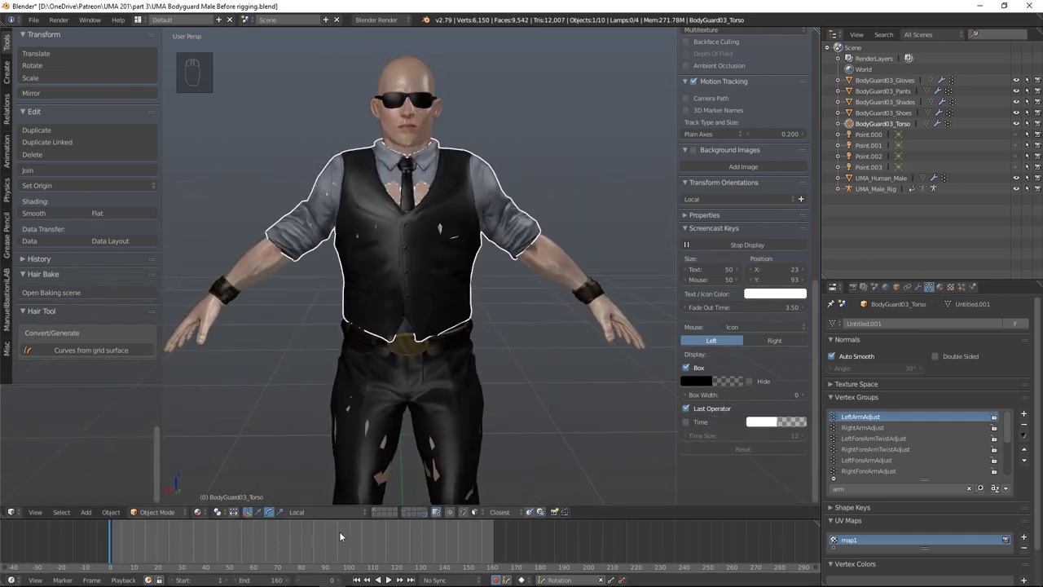
middle_click_drag(512, 335, 385, 141)
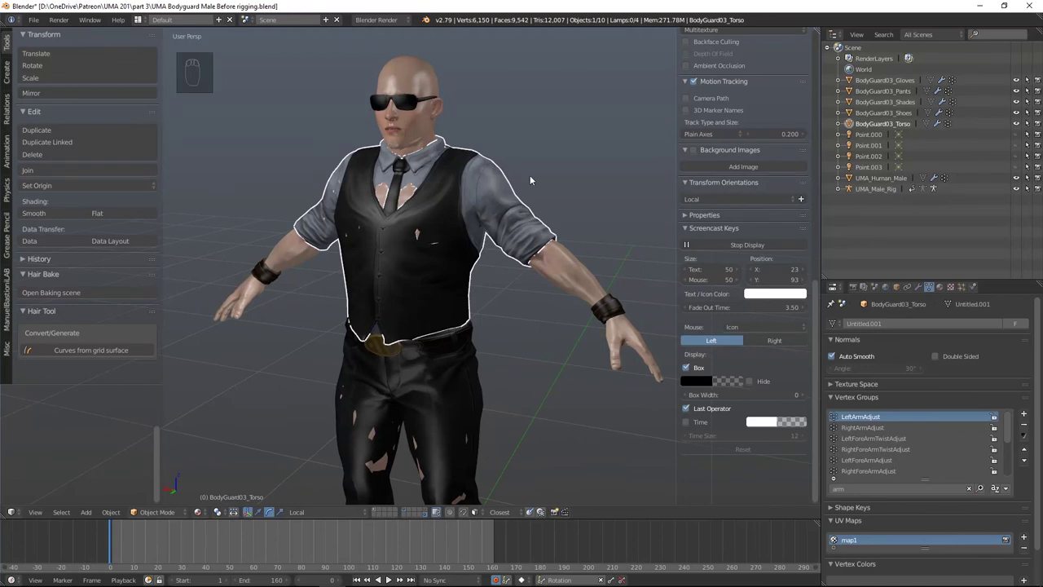